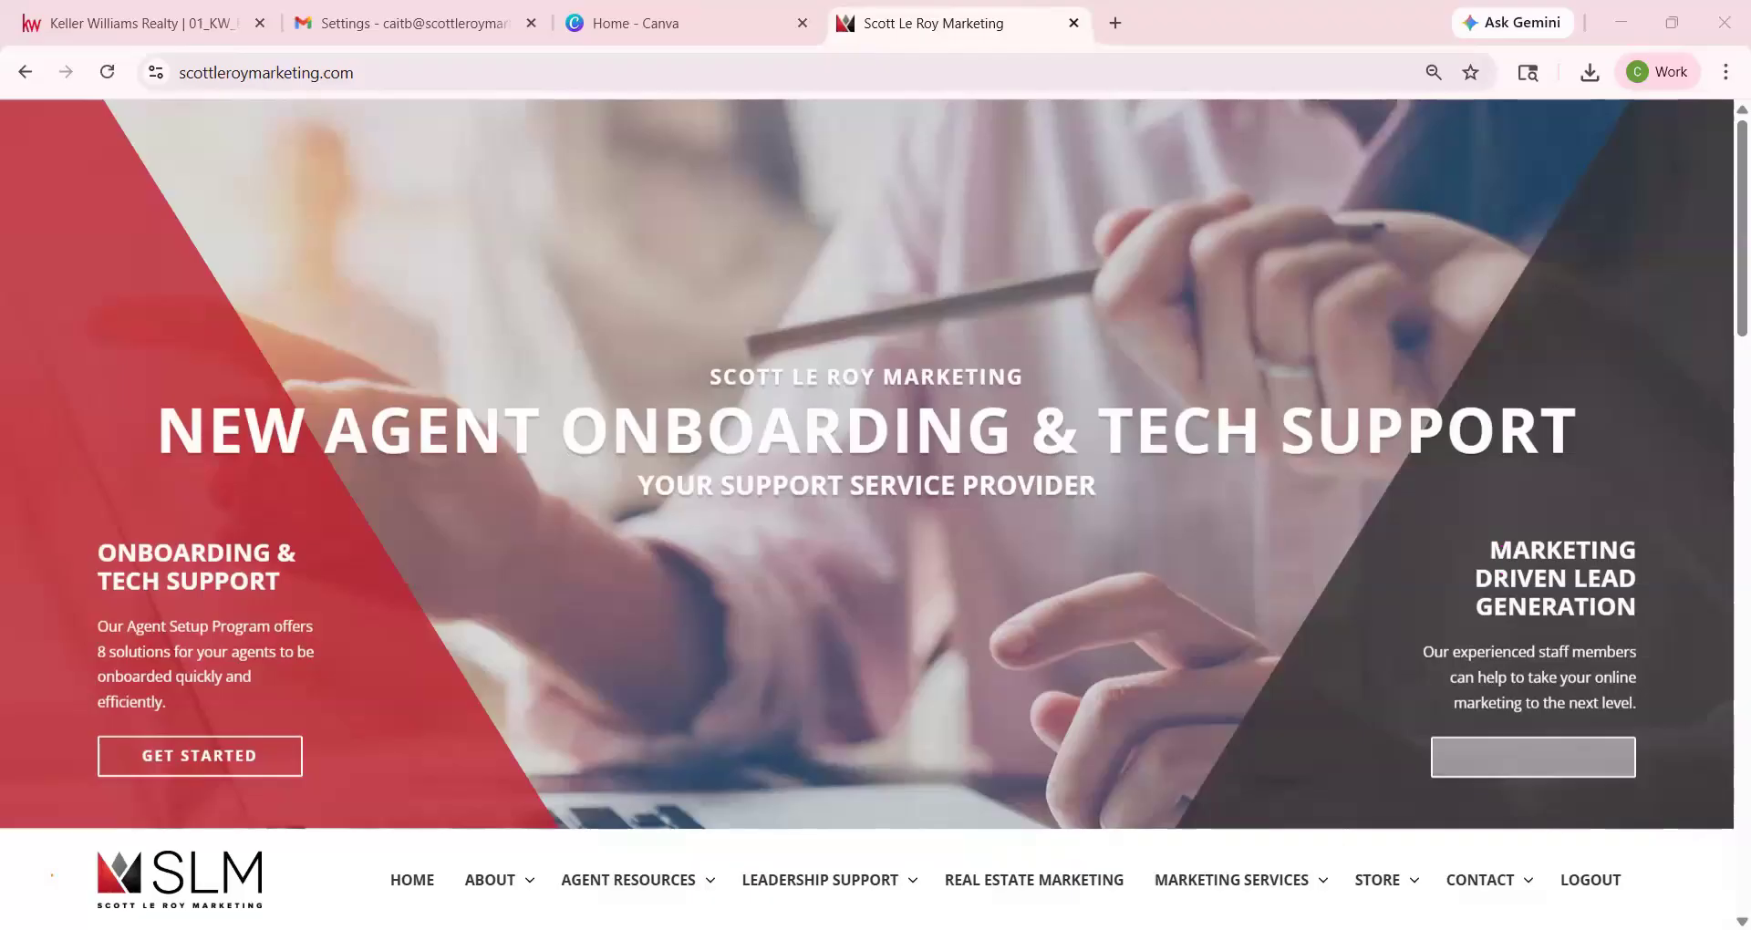
Go to the agent templates page on the marketing website.
scroll(1152, 565, "down", 2)
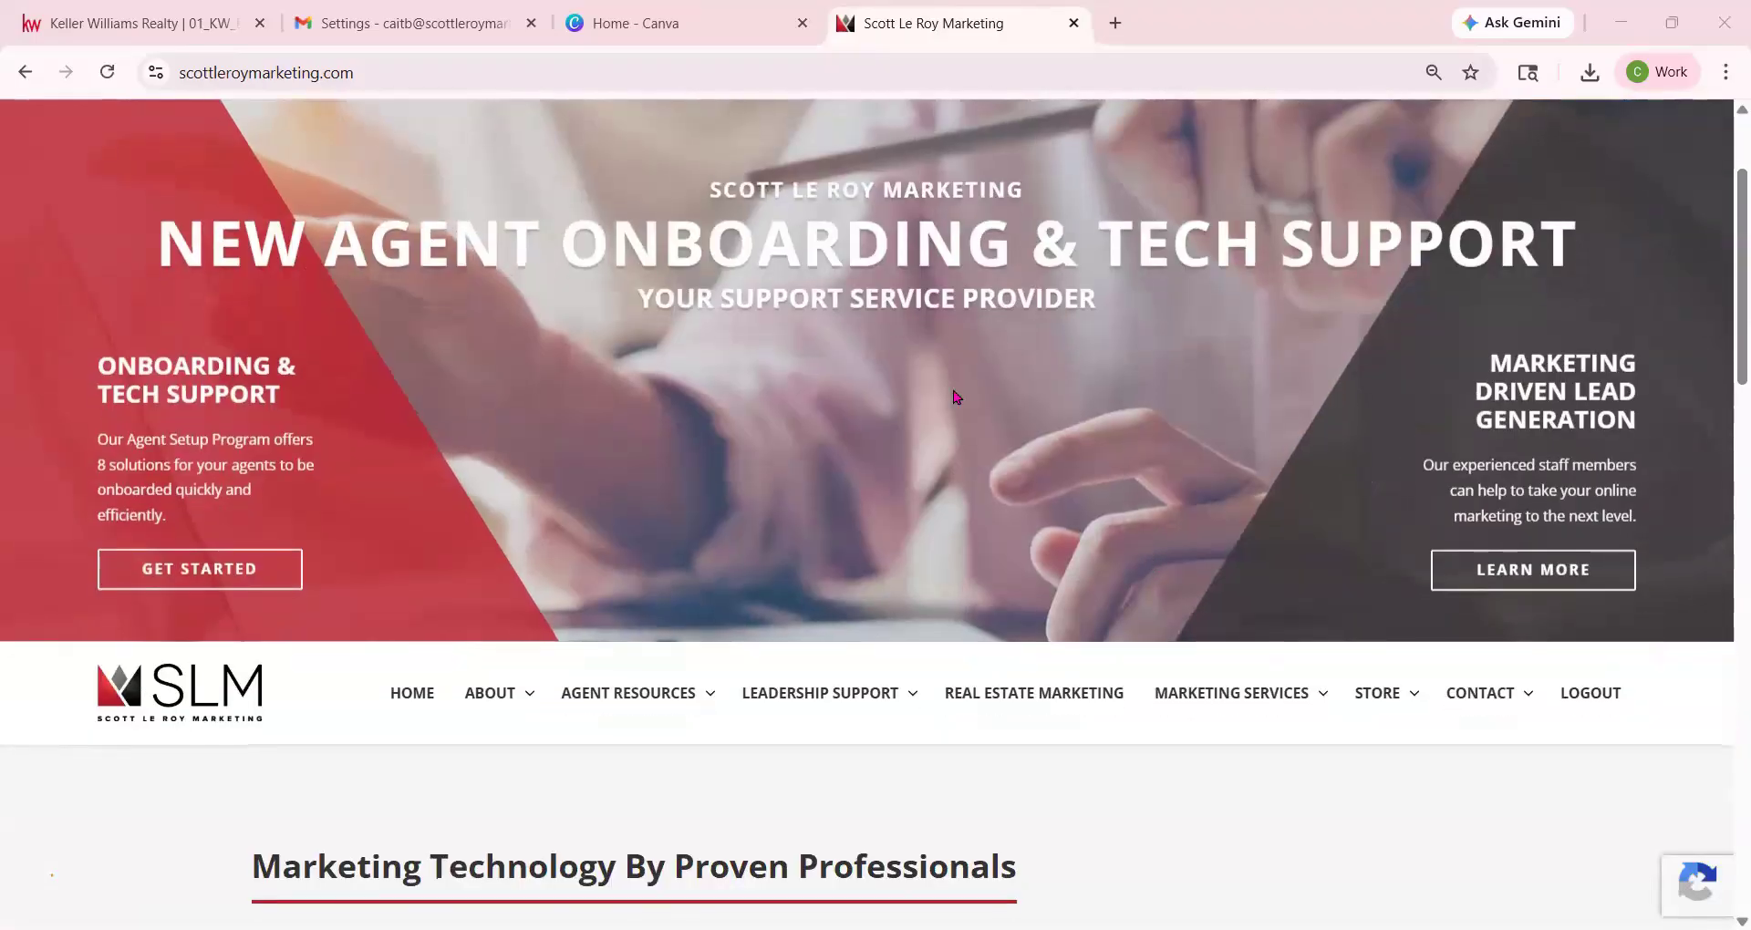
scroll(956, 397, "down", 2)
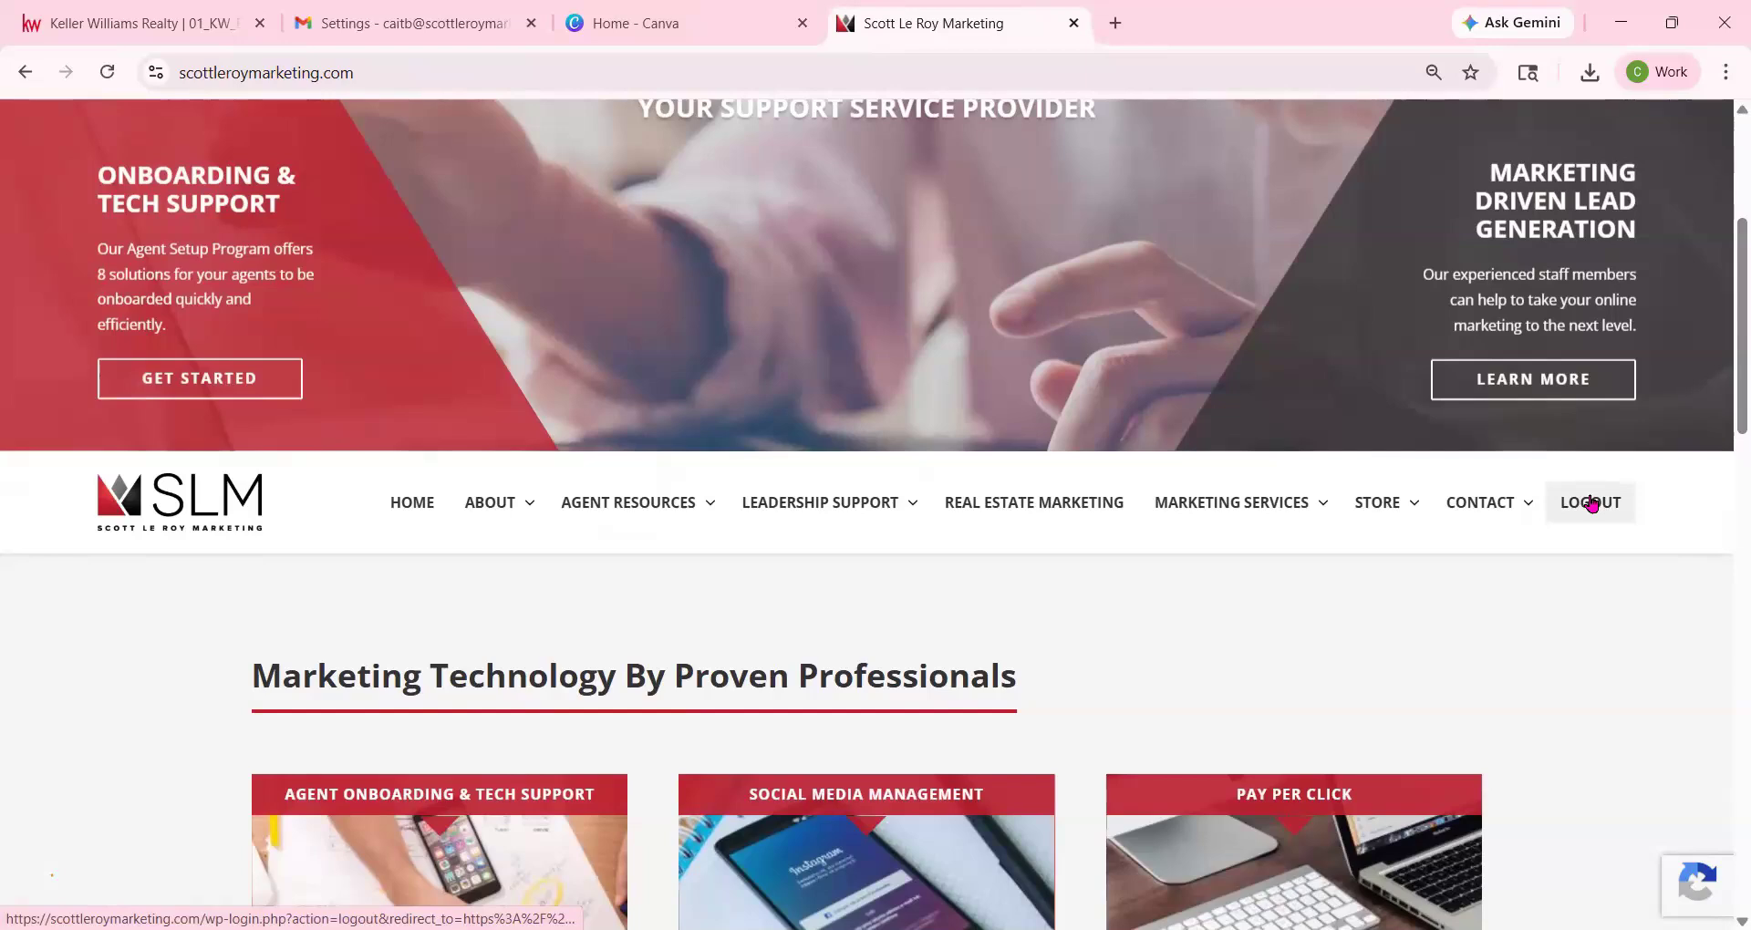
scroll(1259, 543, "down", 2)
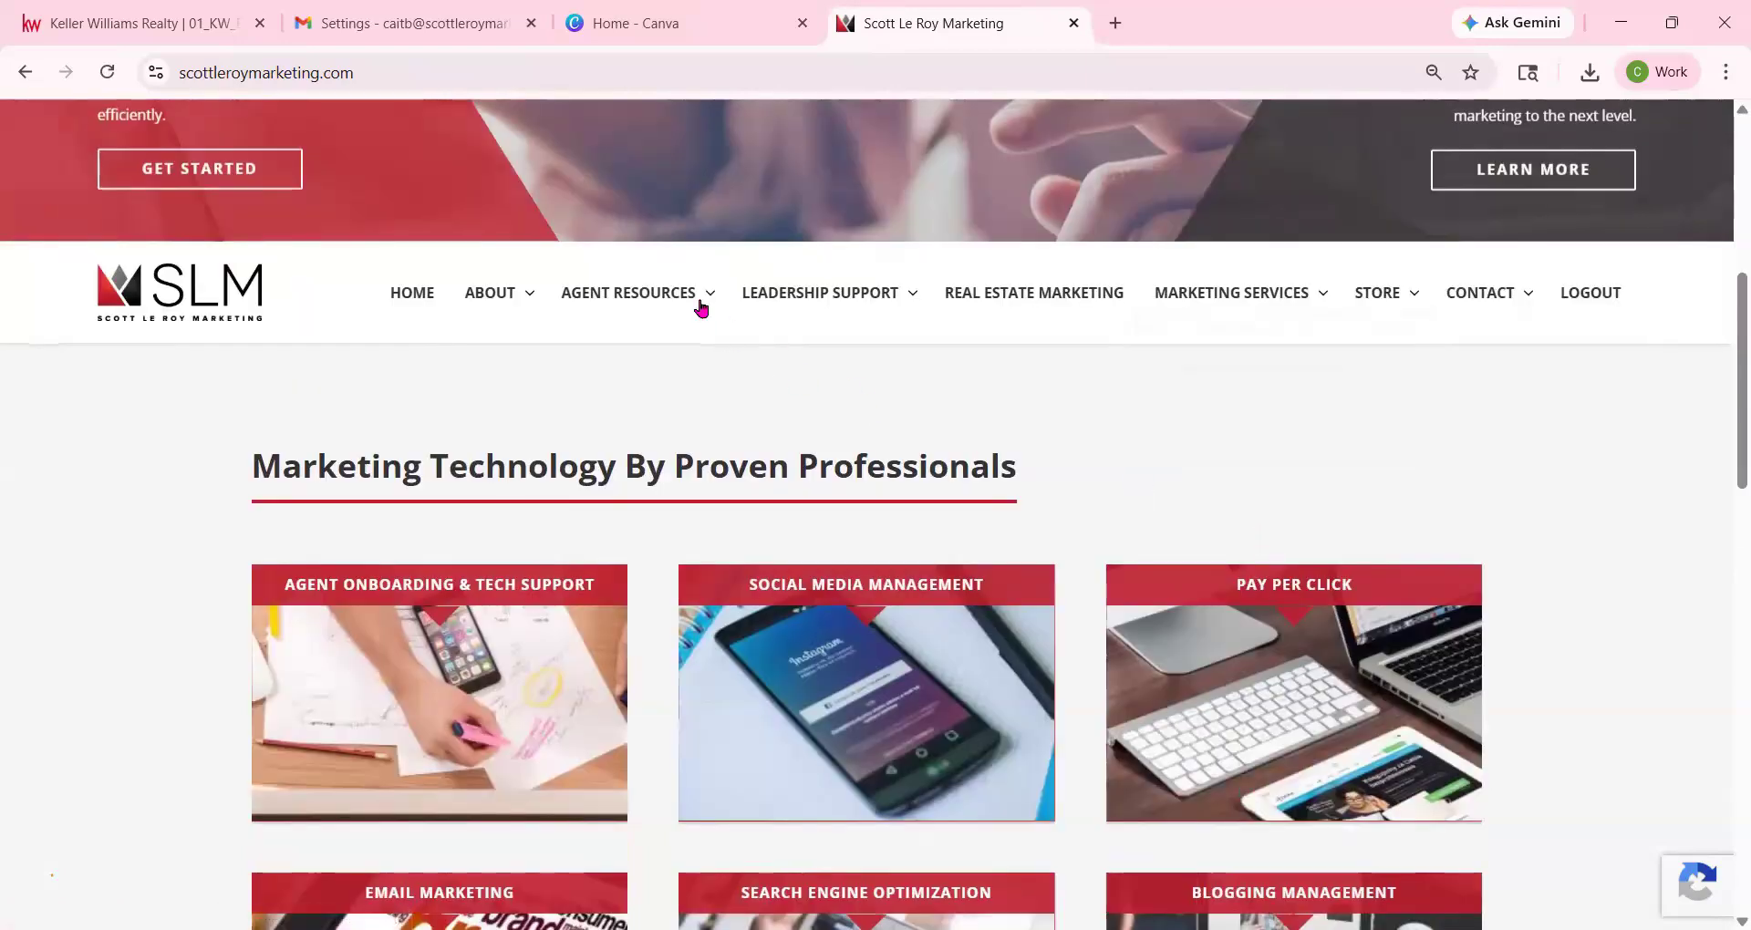
mouse_move(701, 309)
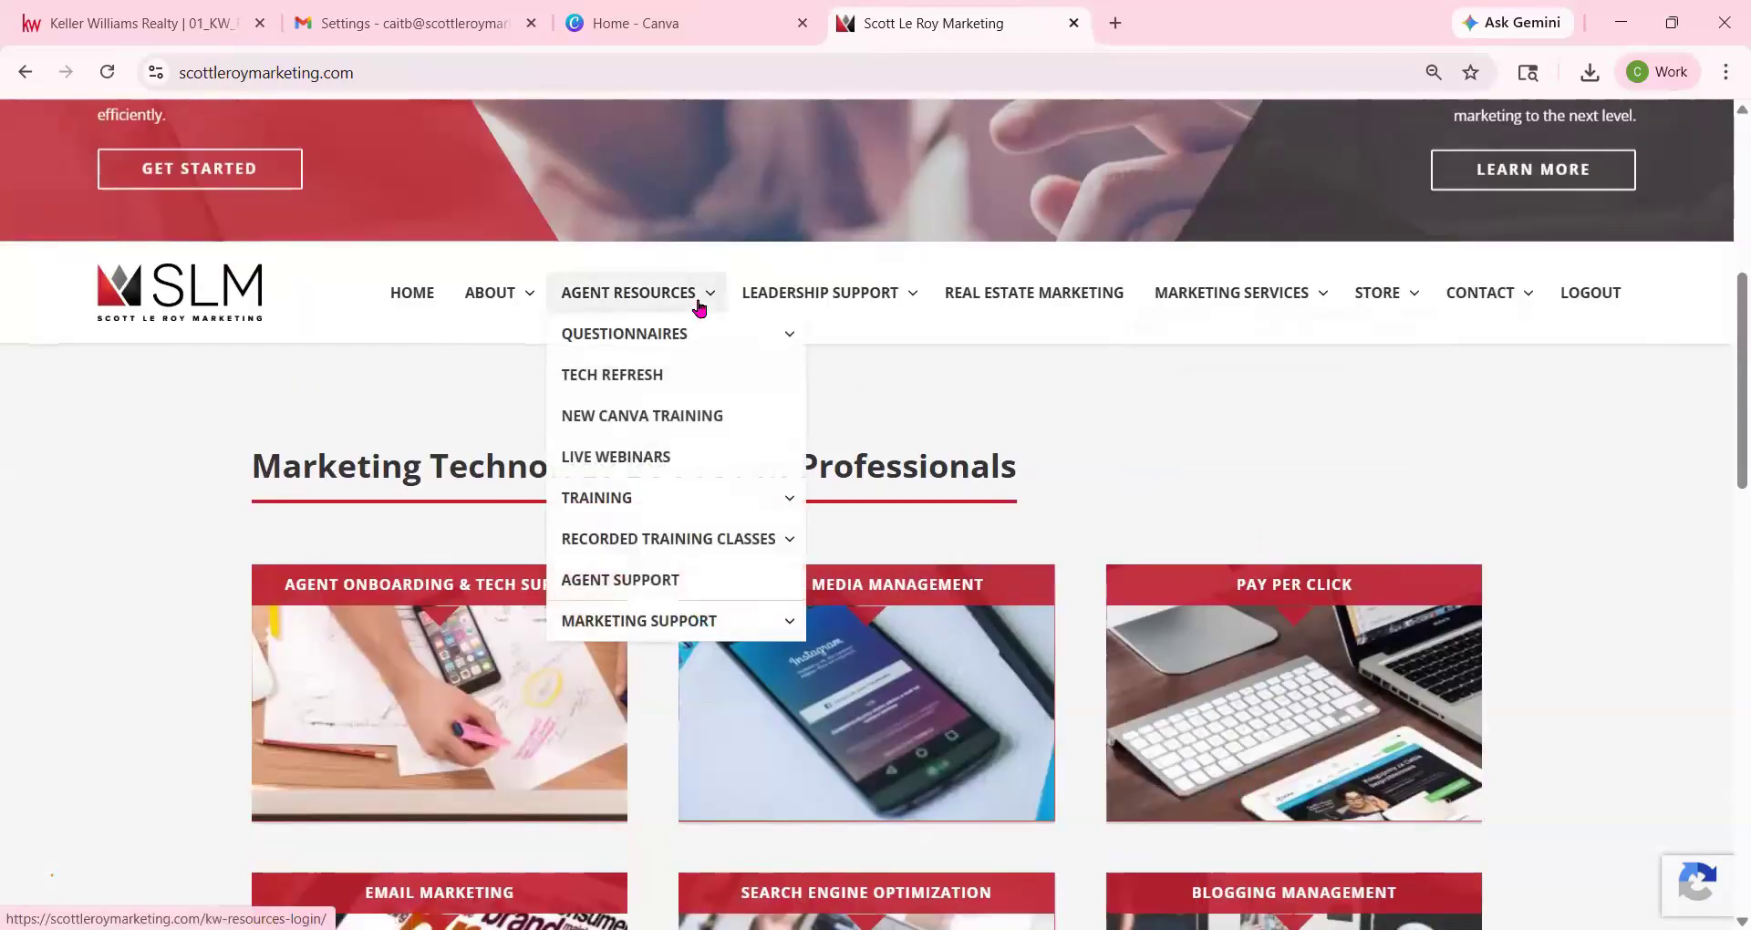
mouse_move(697, 618)
scroll(698, 623, "down", 1)
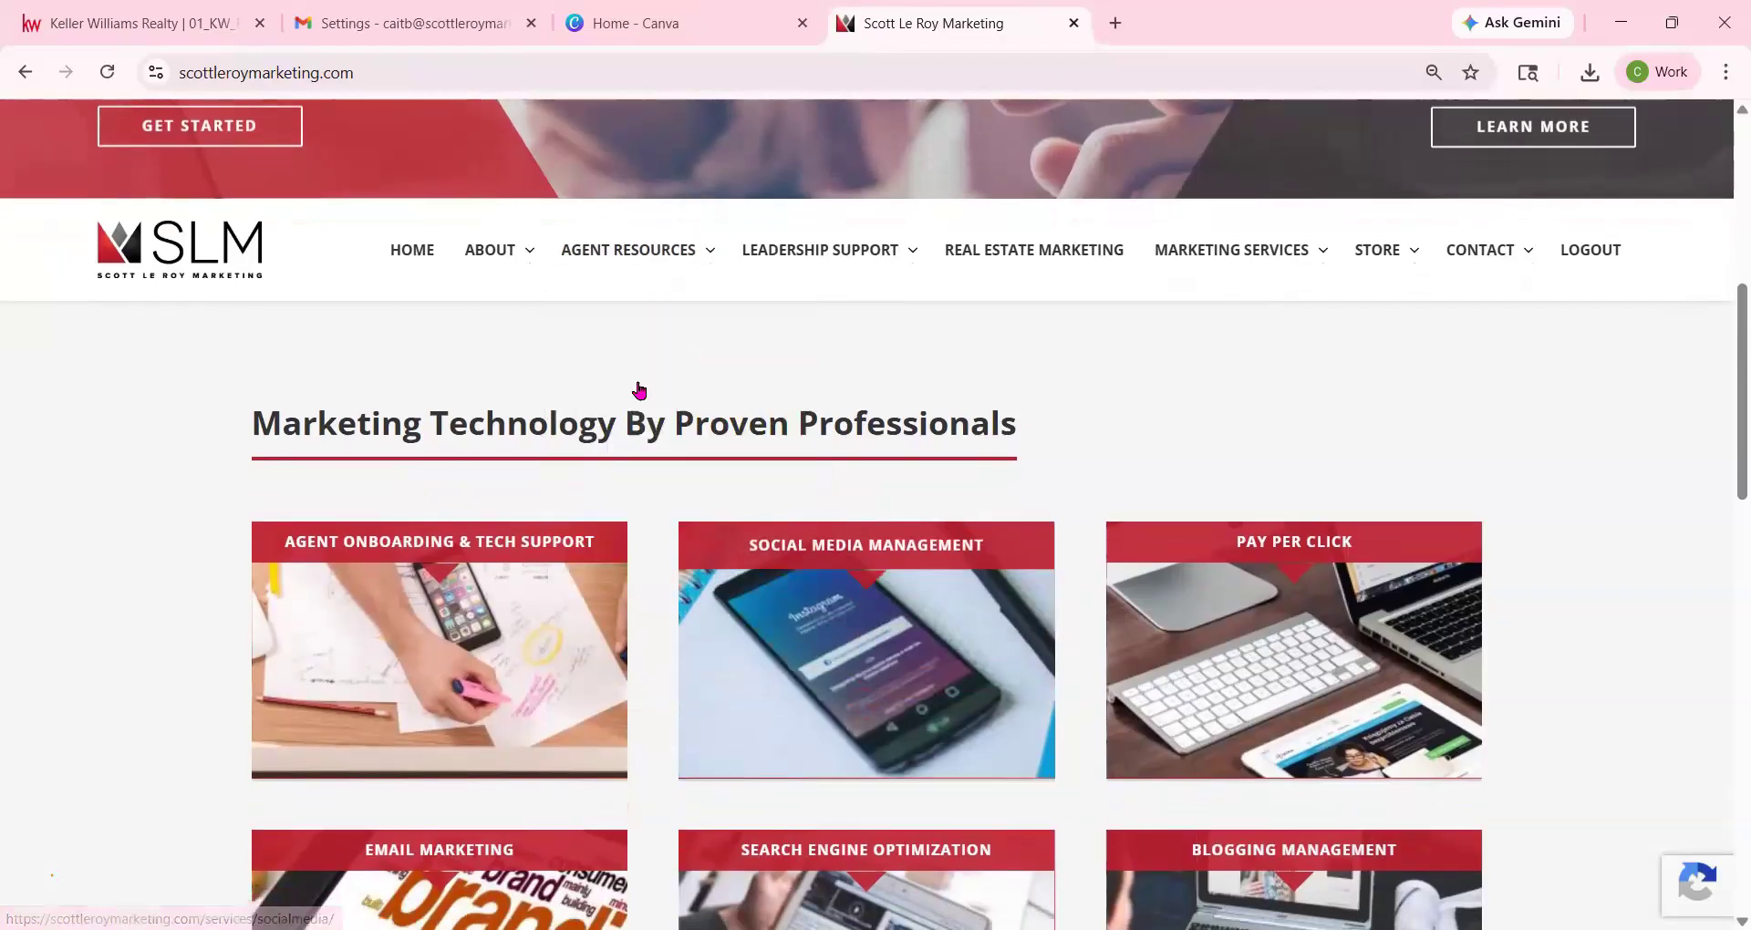
left_click(875, 794)
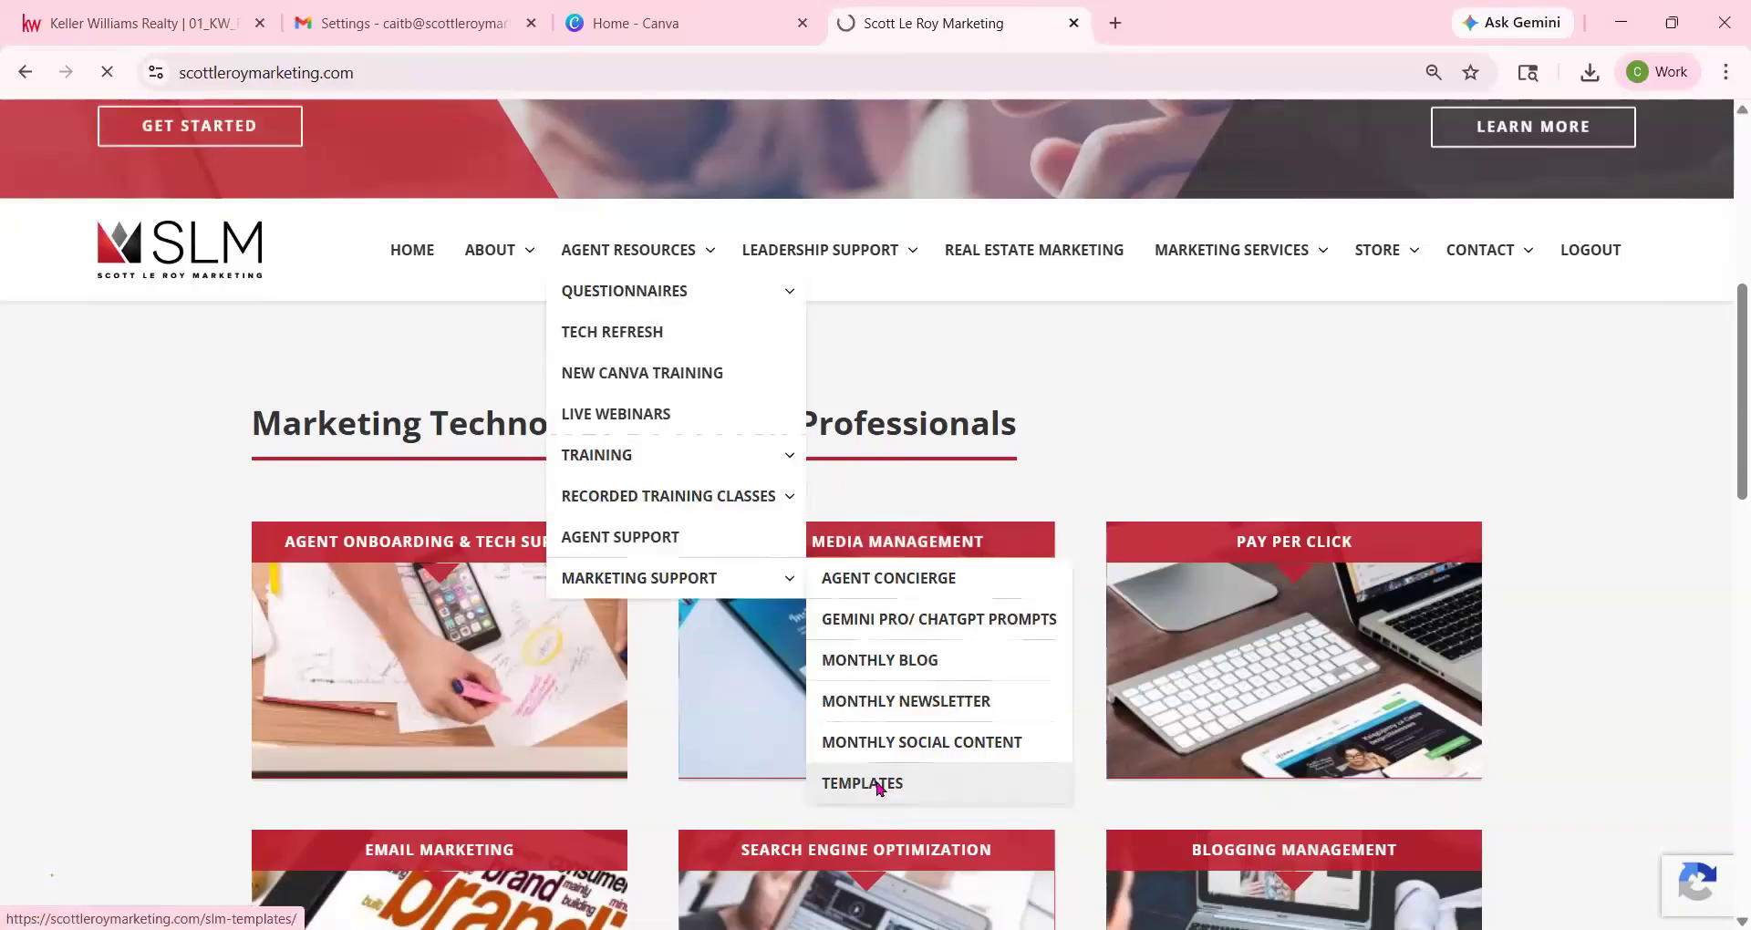
Open the KW Luxury templates and launch the Email Signatures template in Canva.
scroll(877, 789, "down", 5)
scroll(878, 789, "down", 2)
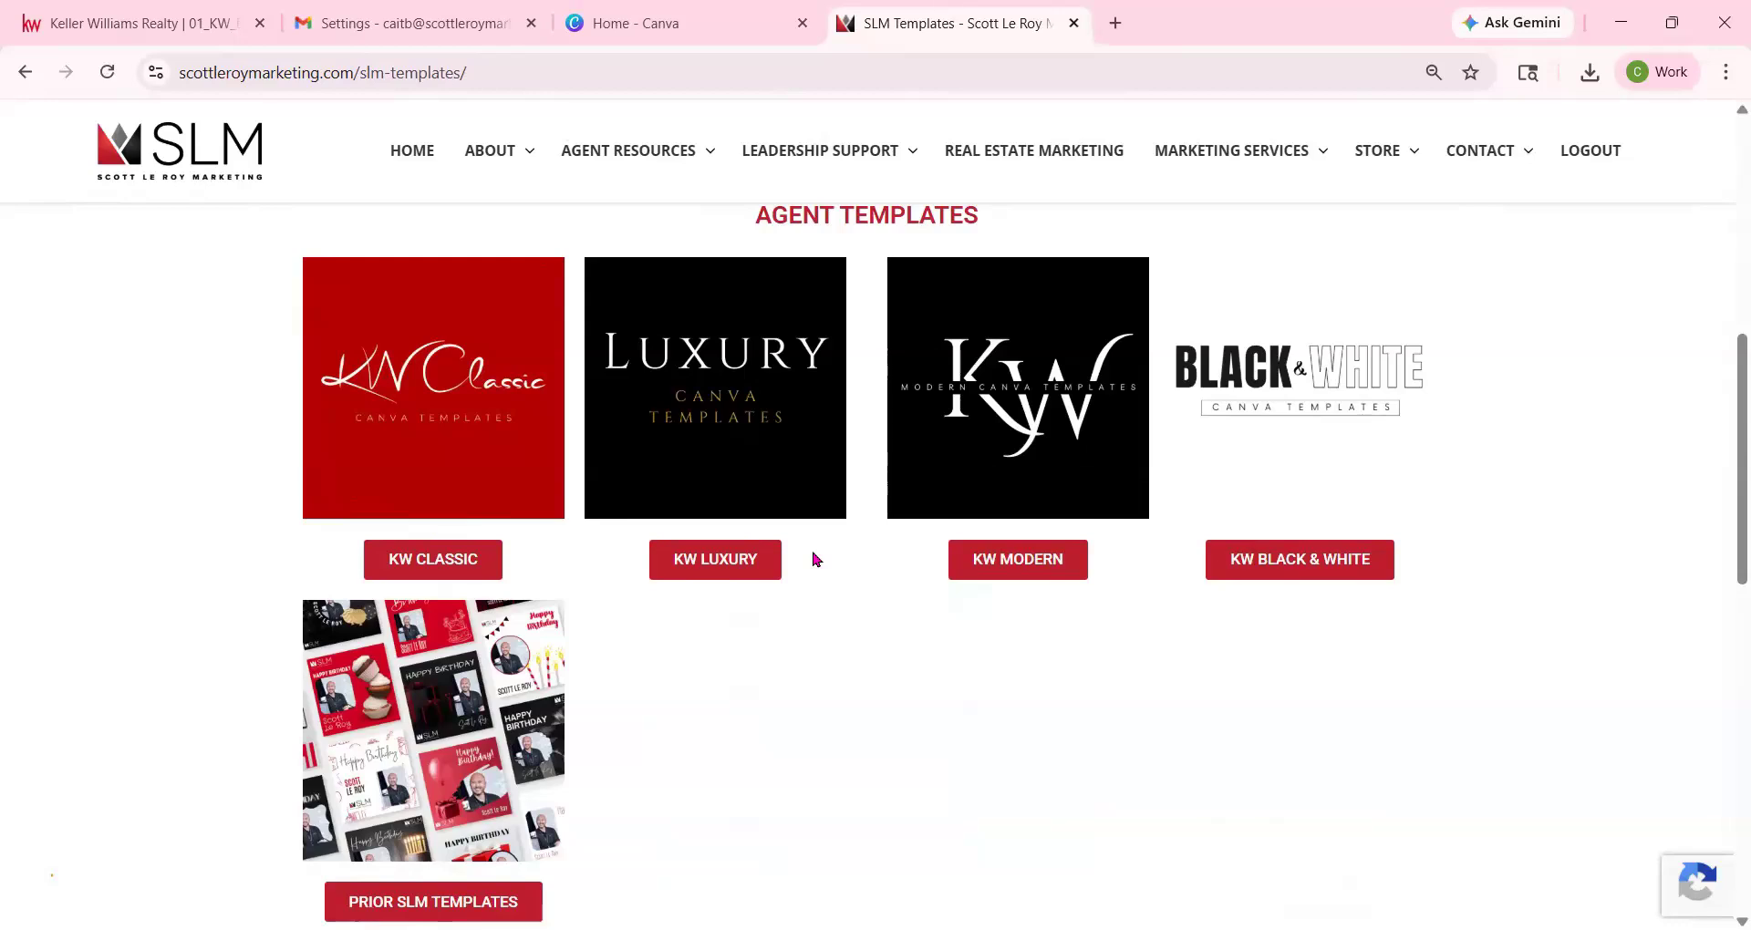
left_click(744, 577)
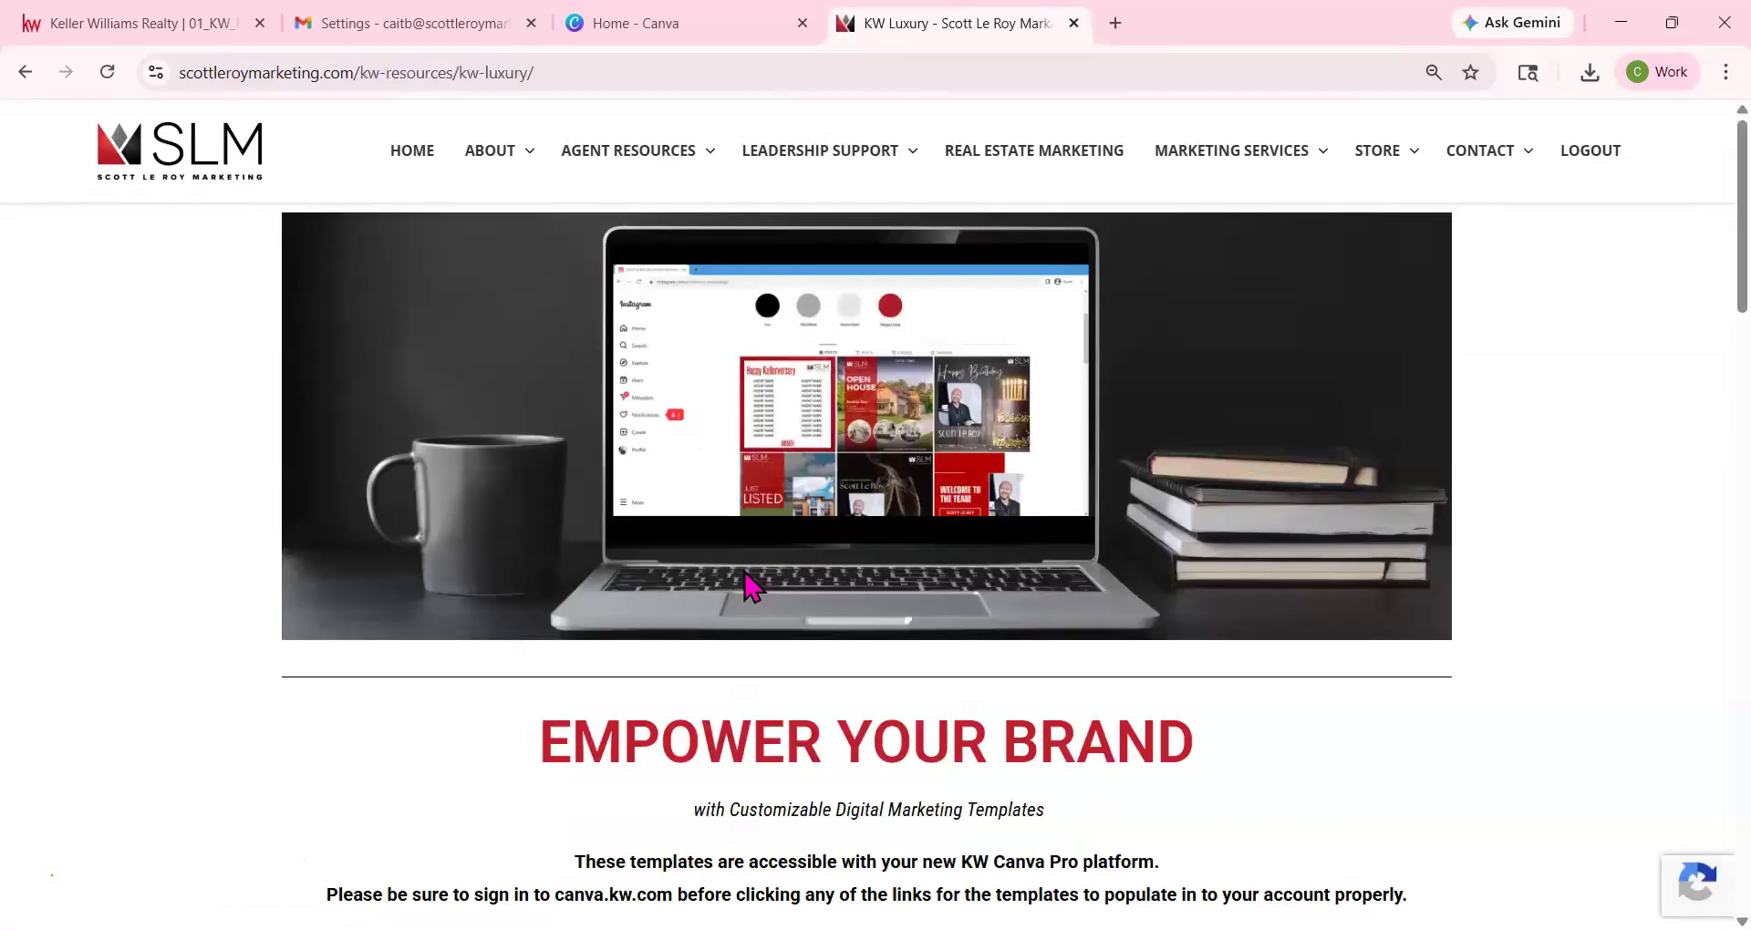
scroll(748, 584, "down", 7)
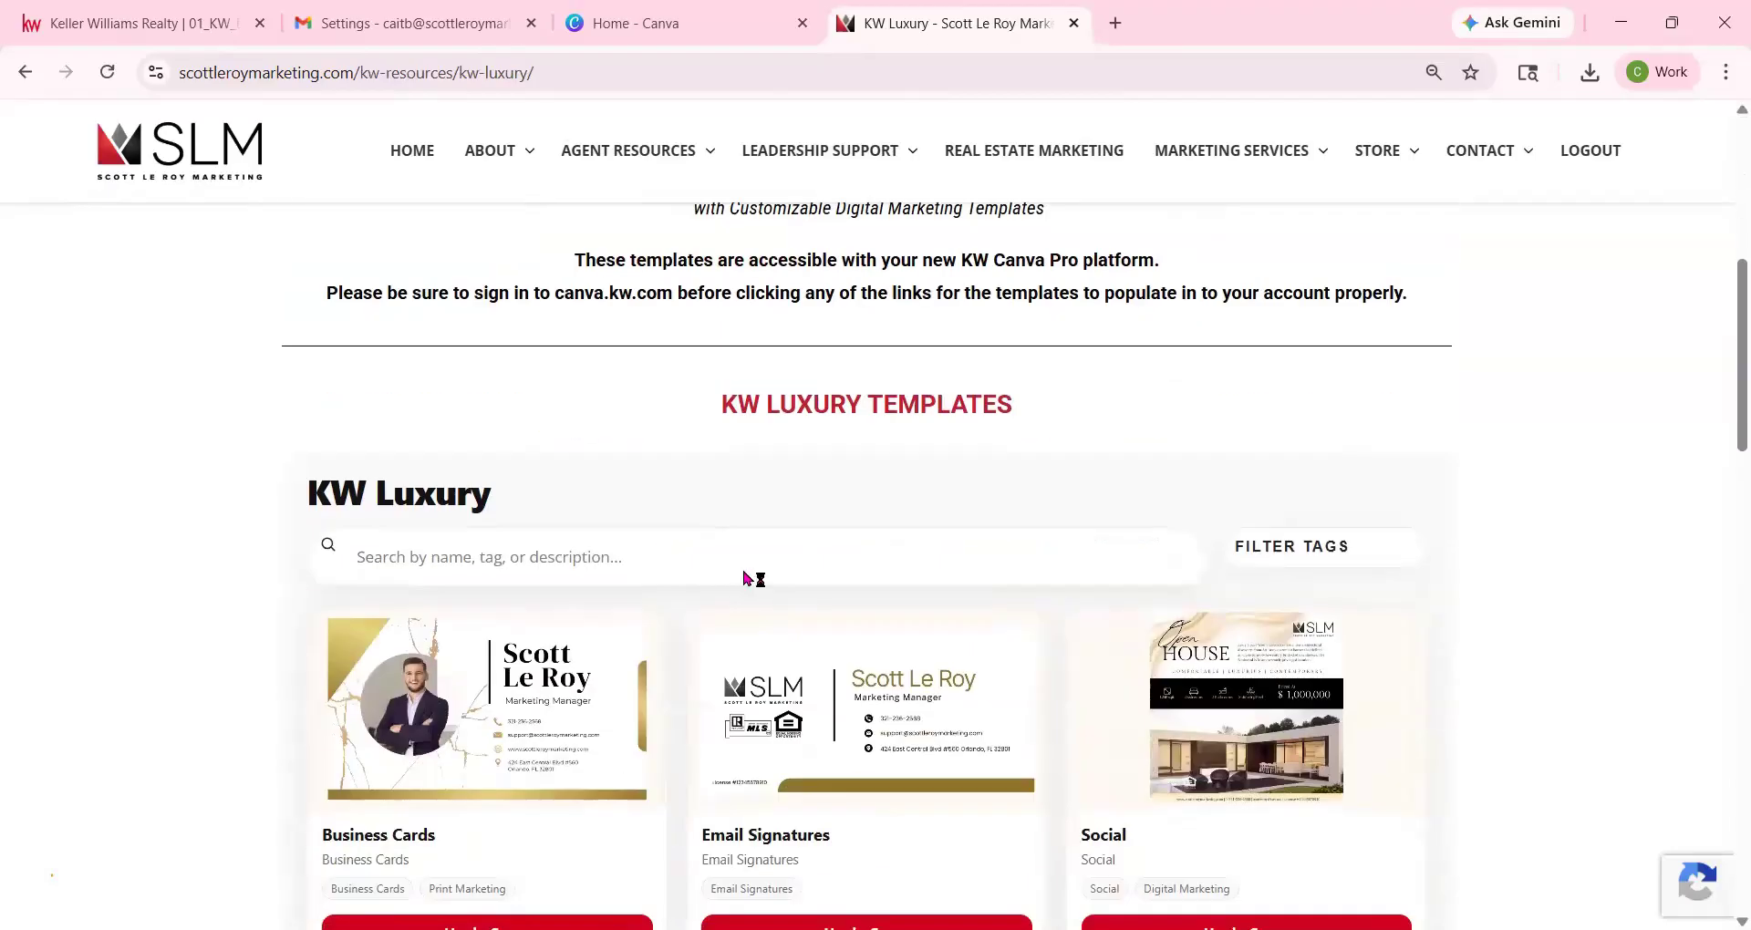
scroll(745, 576, "down", 2)
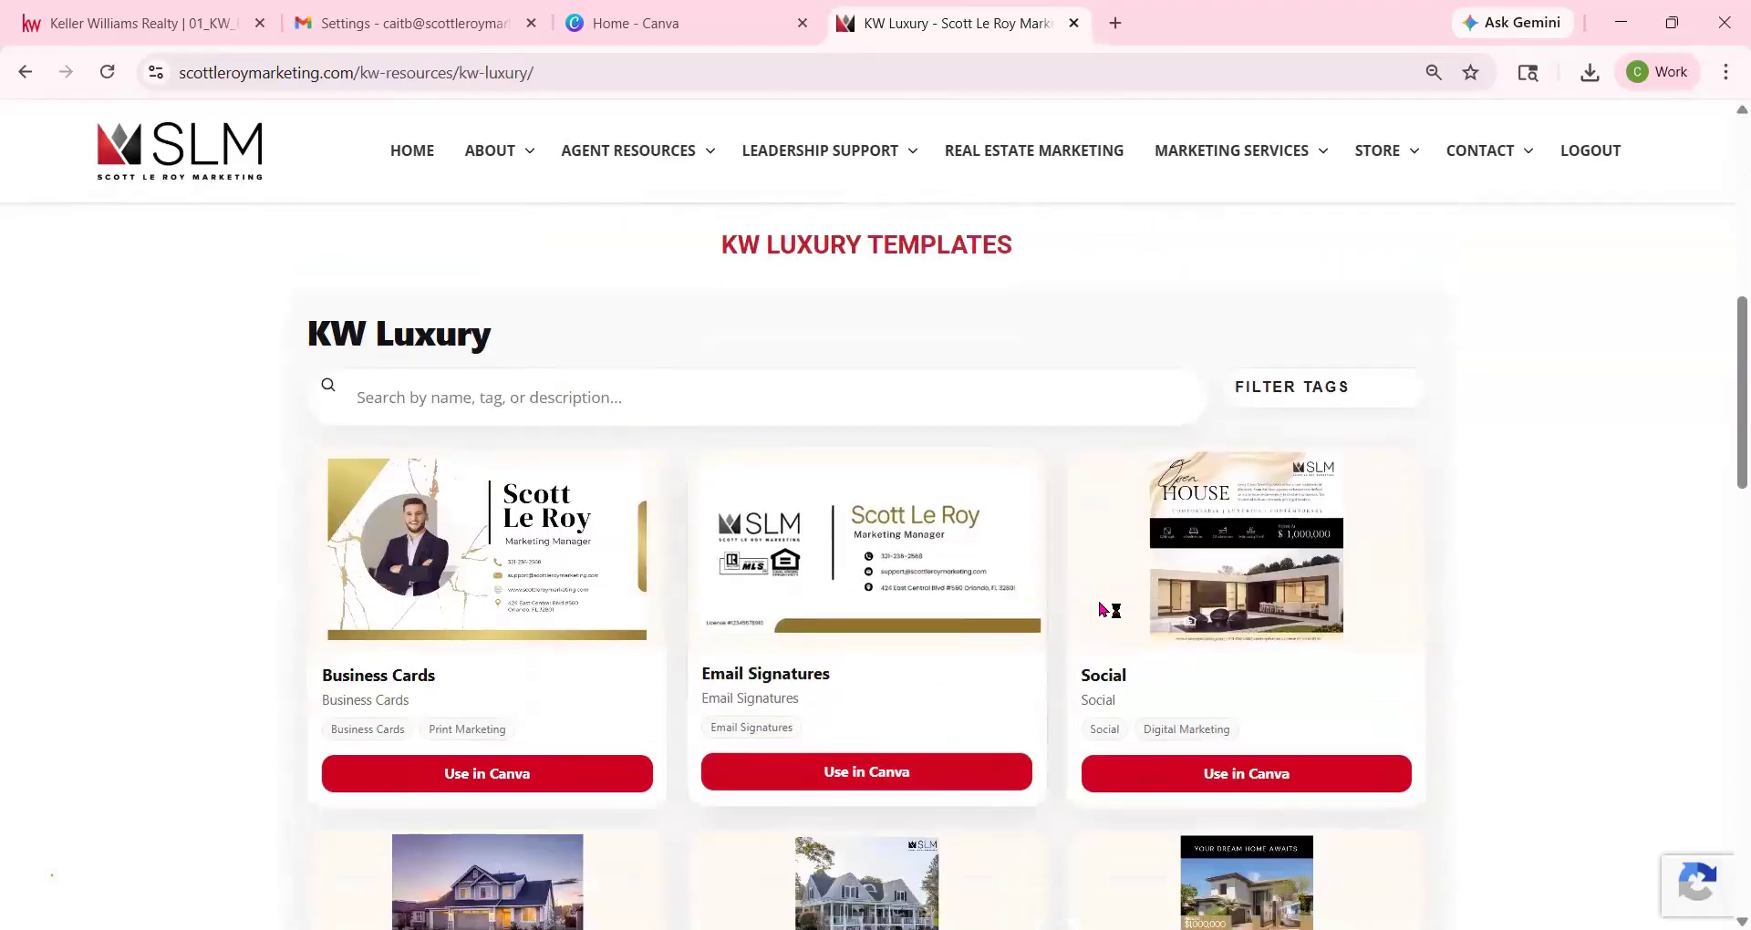
scroll(873, 539, "down", 9)
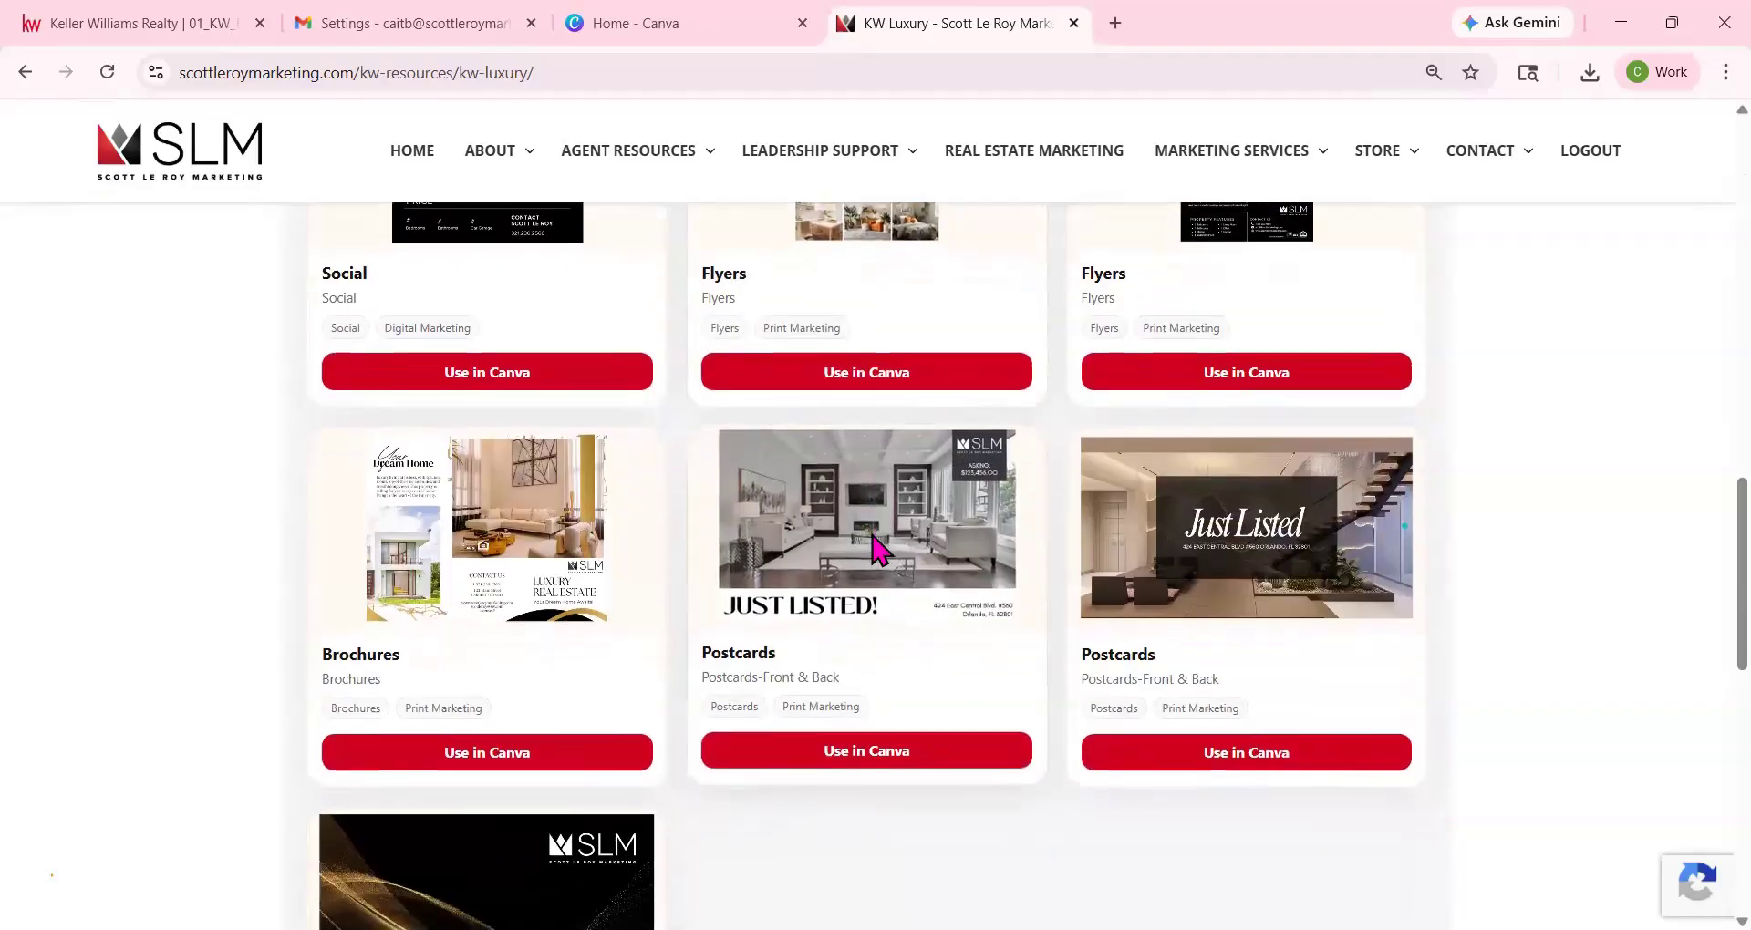
scroll(748, 629, "up", 4)
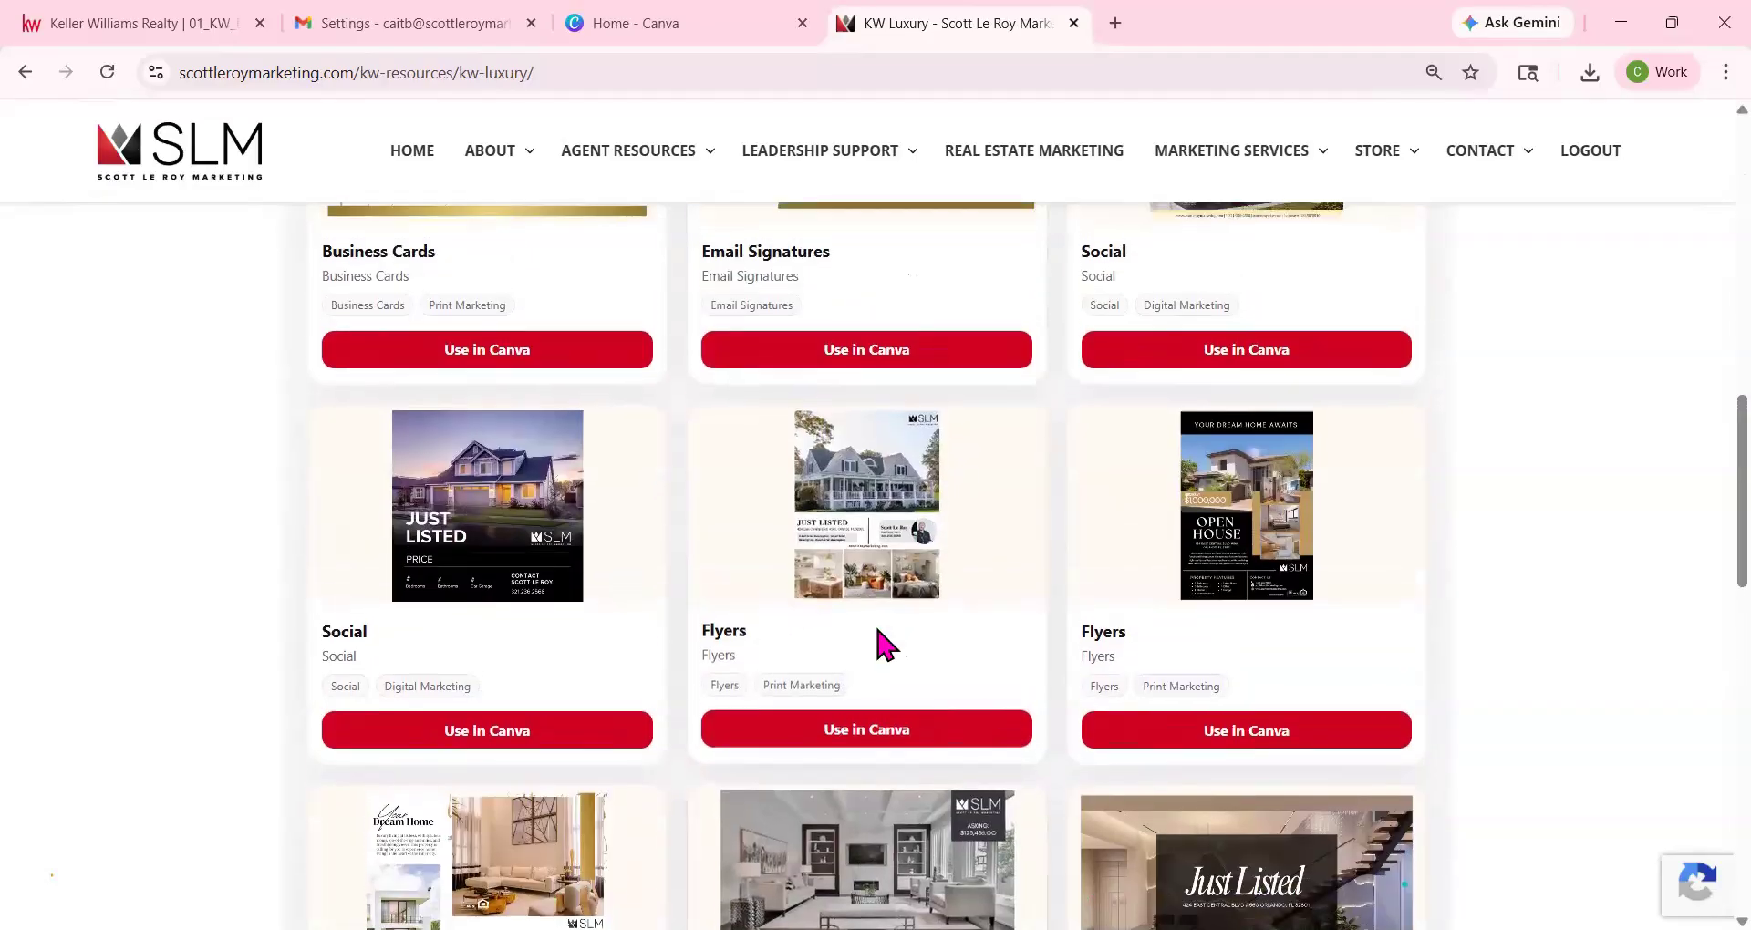
scroll(883, 645, "up", 4)
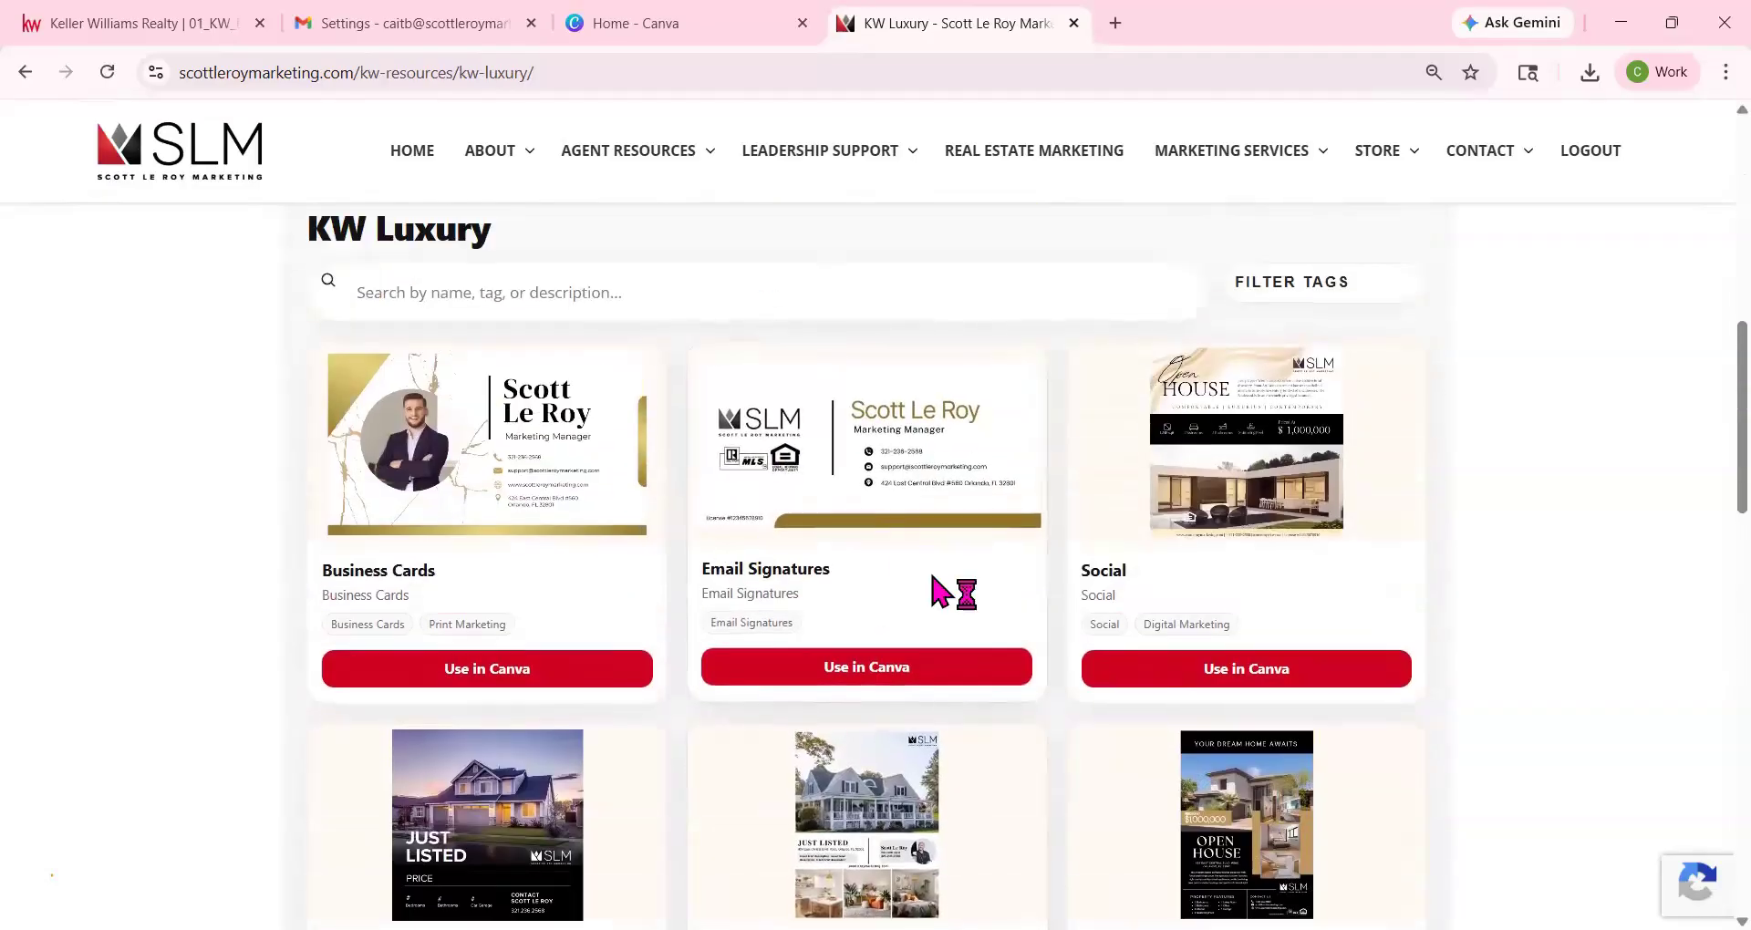
left_click(827, 670)
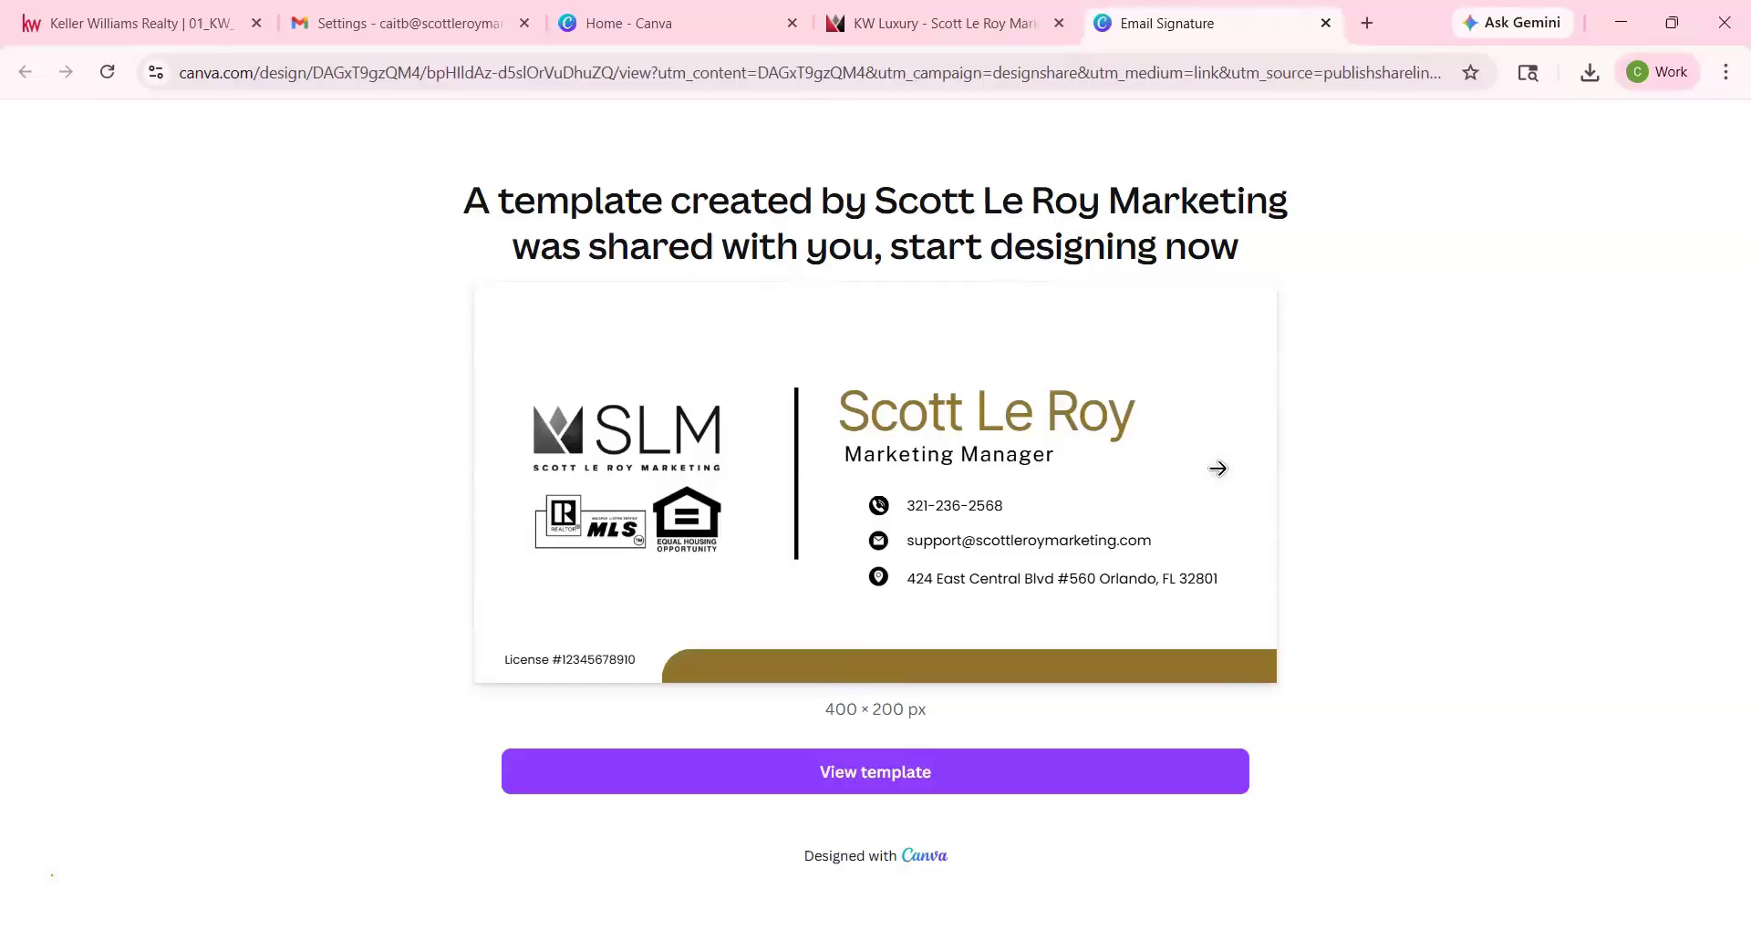
Flip through eleven signature designs in the preview, then open an editable copy in the editor.
left_click(1218, 468)
left_click(1218, 469)
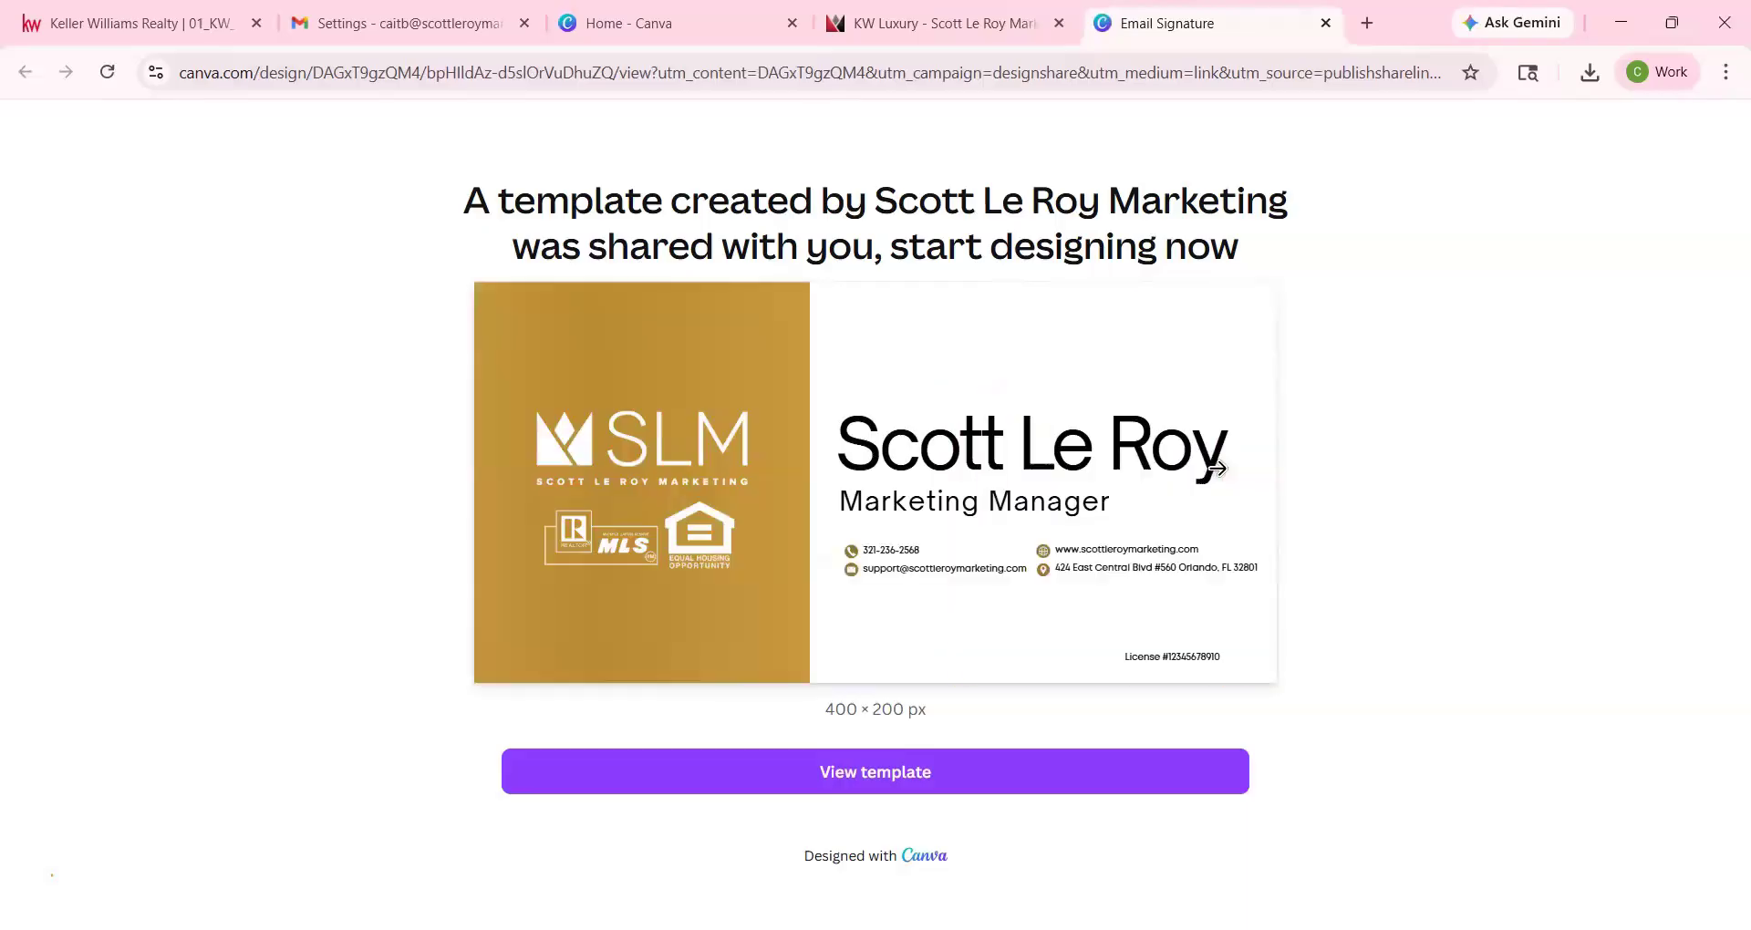
left_click(1218, 469)
left_click(1218, 468)
left_click(1217, 468)
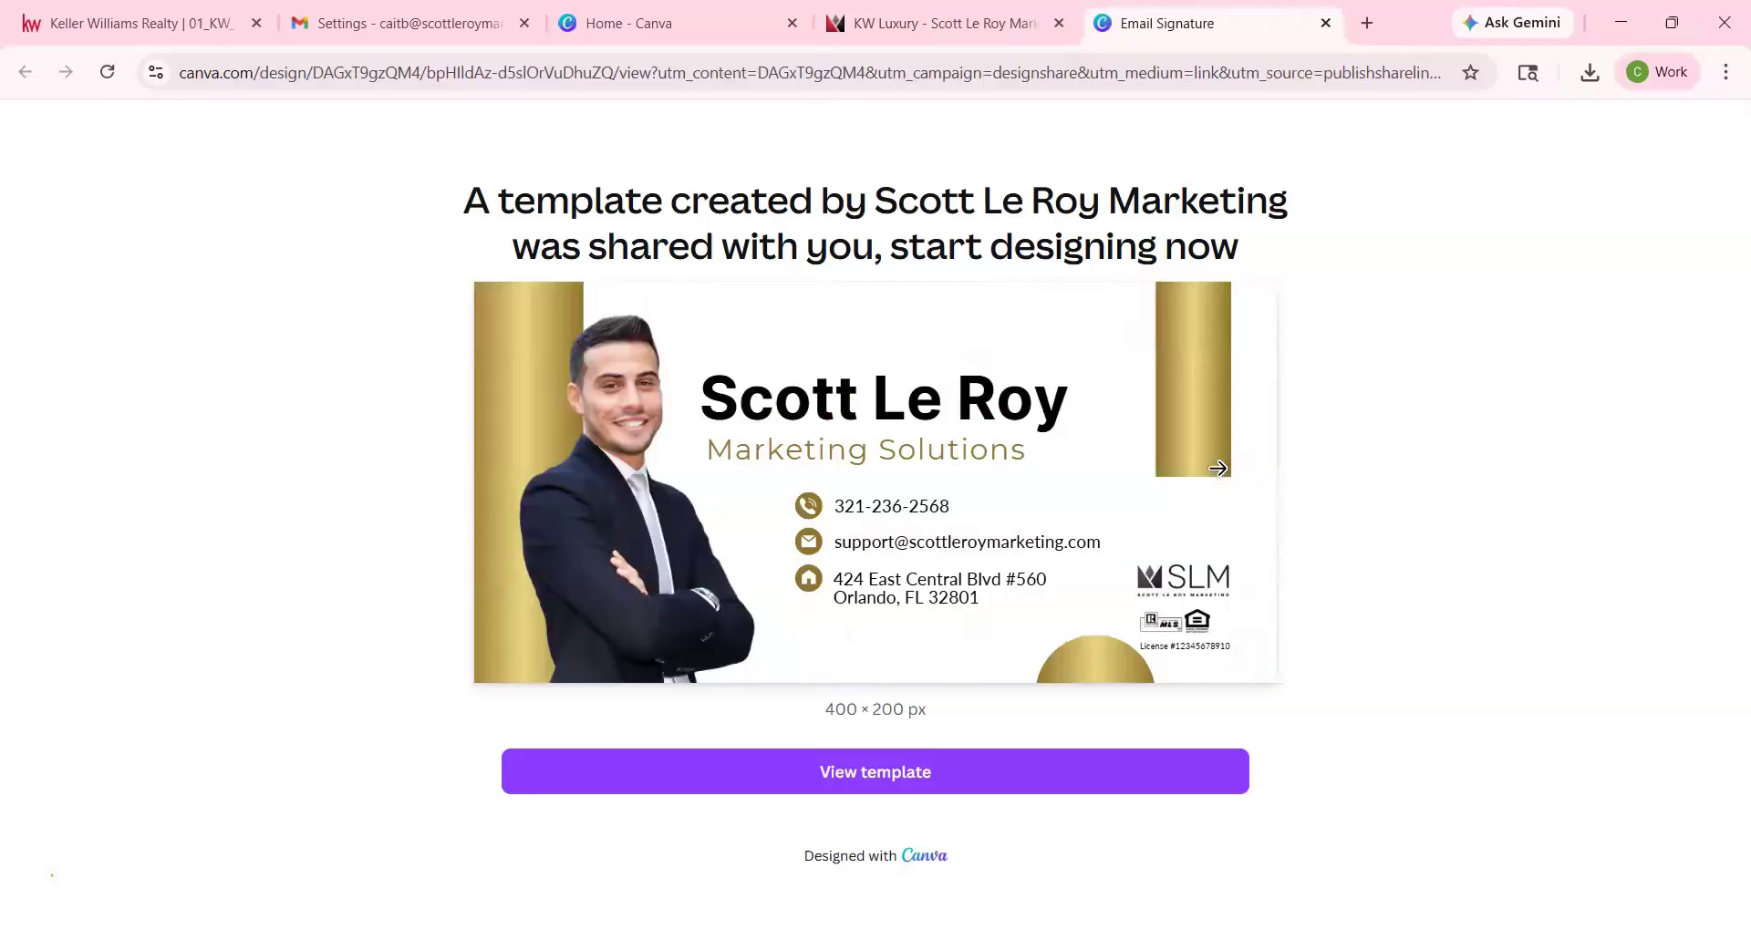
left_click(1218, 468)
left_click(1218, 468)
left_click(1217, 468)
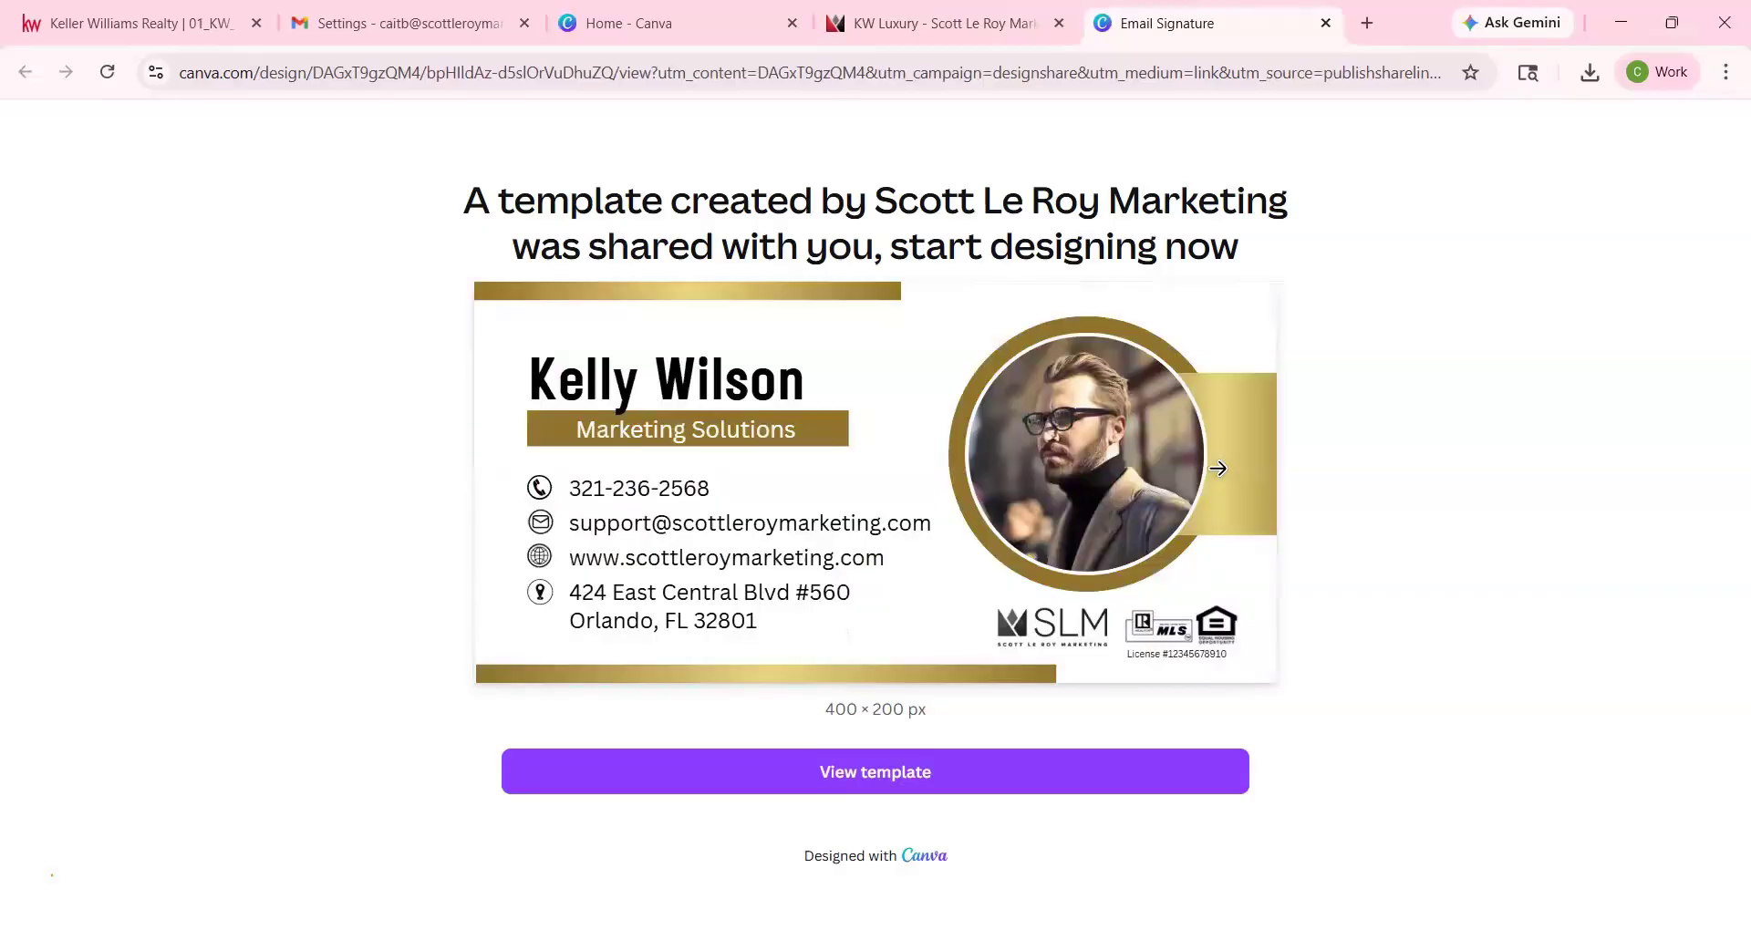
left_click(1218, 469)
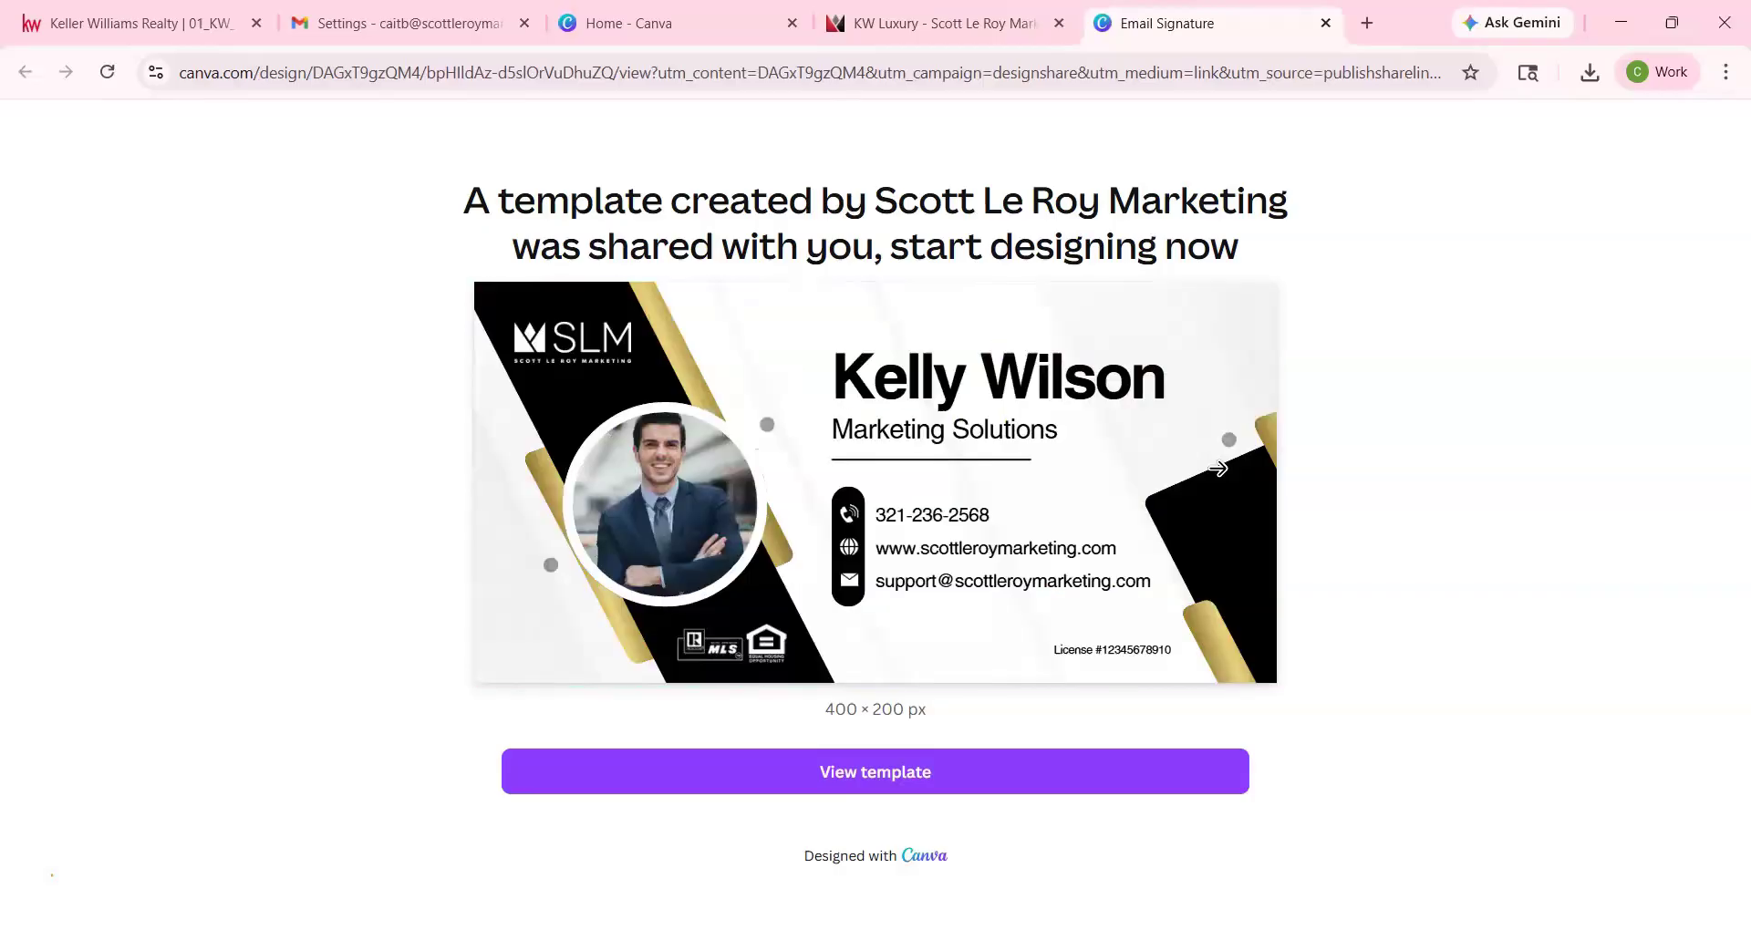
left_click(1218, 468)
left_click(1218, 468)
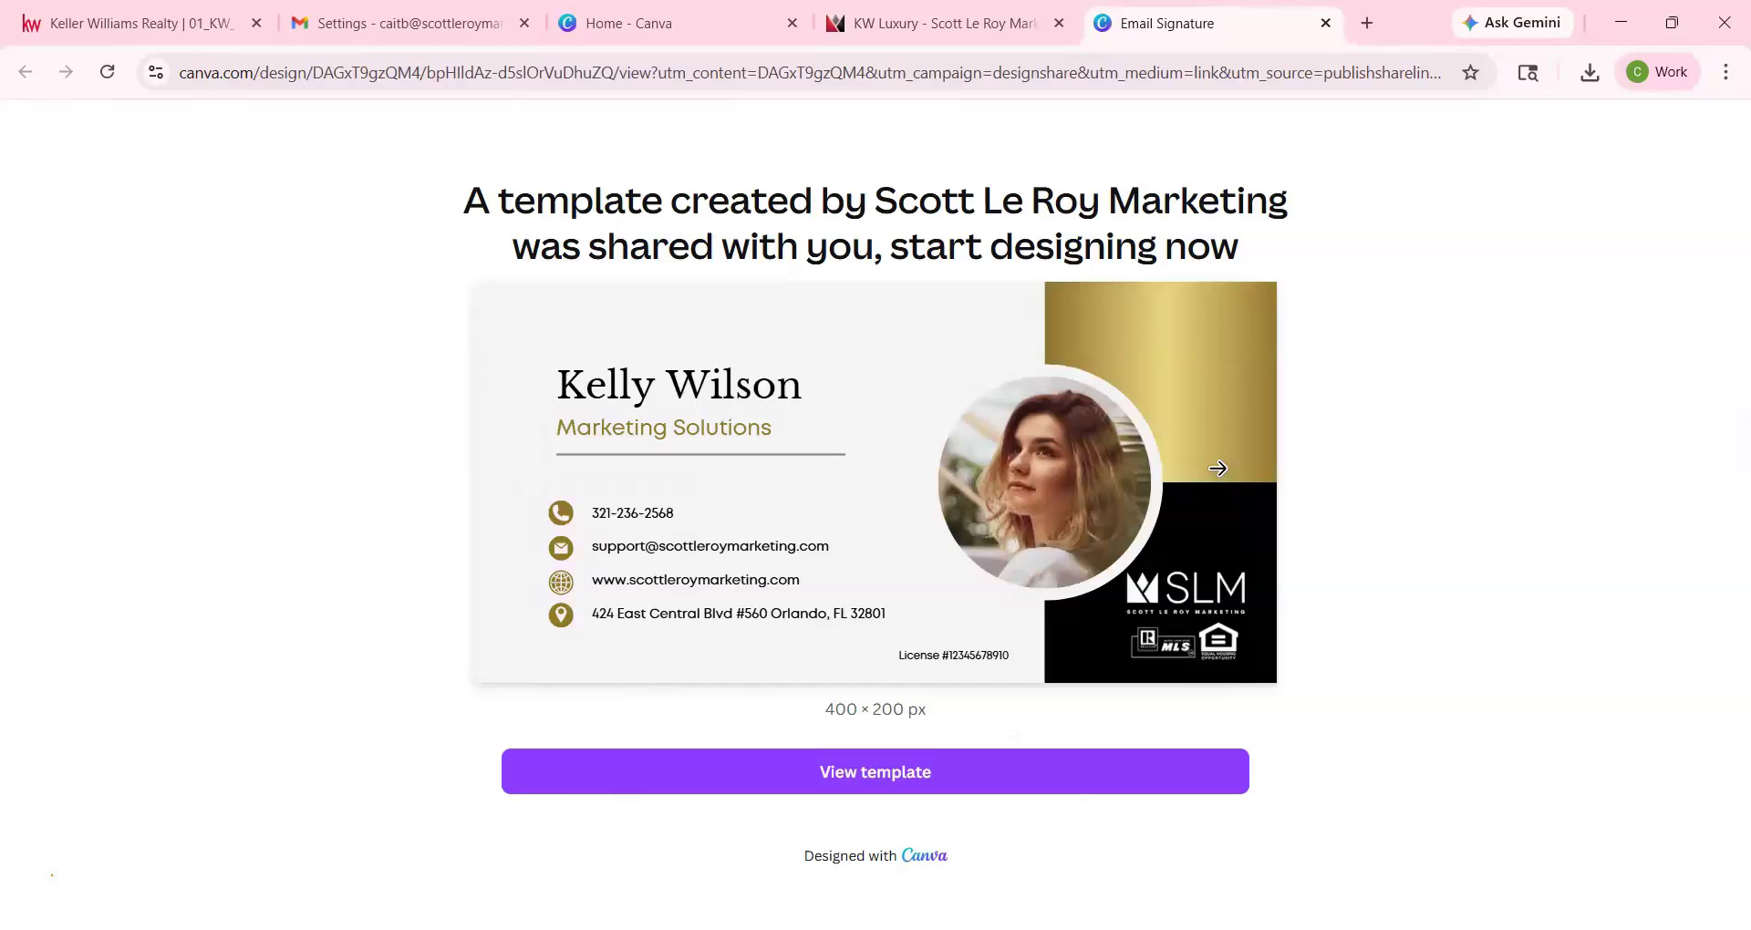
left_click(895, 780)
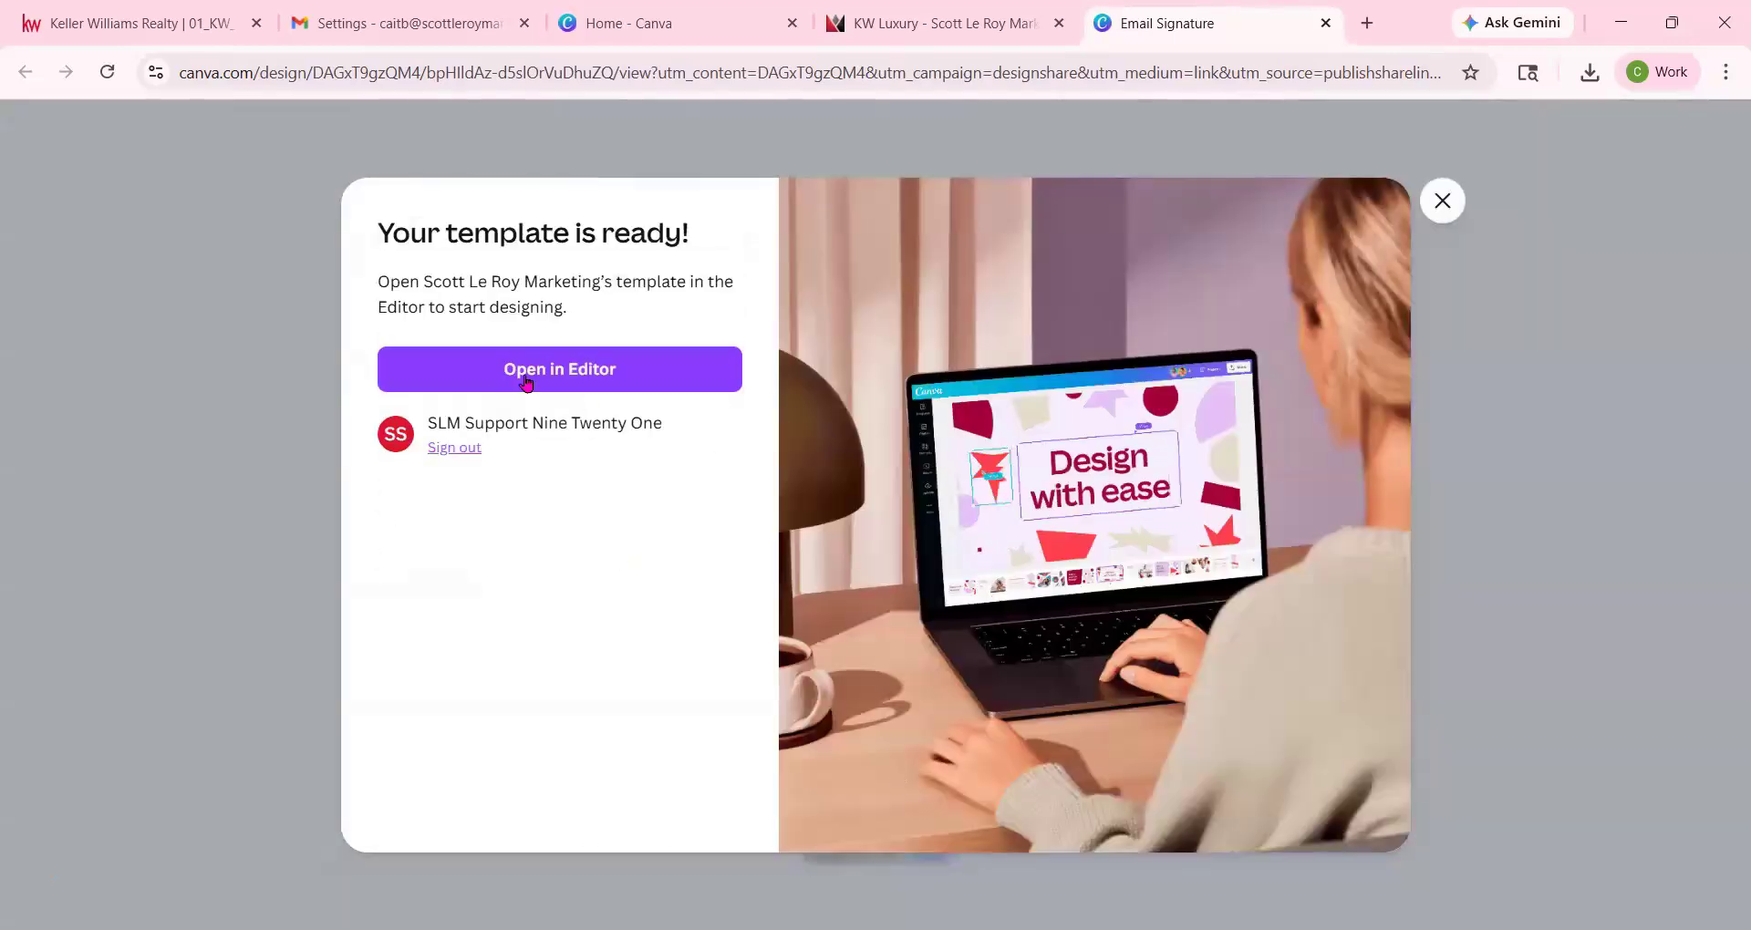
left_click(513, 370)
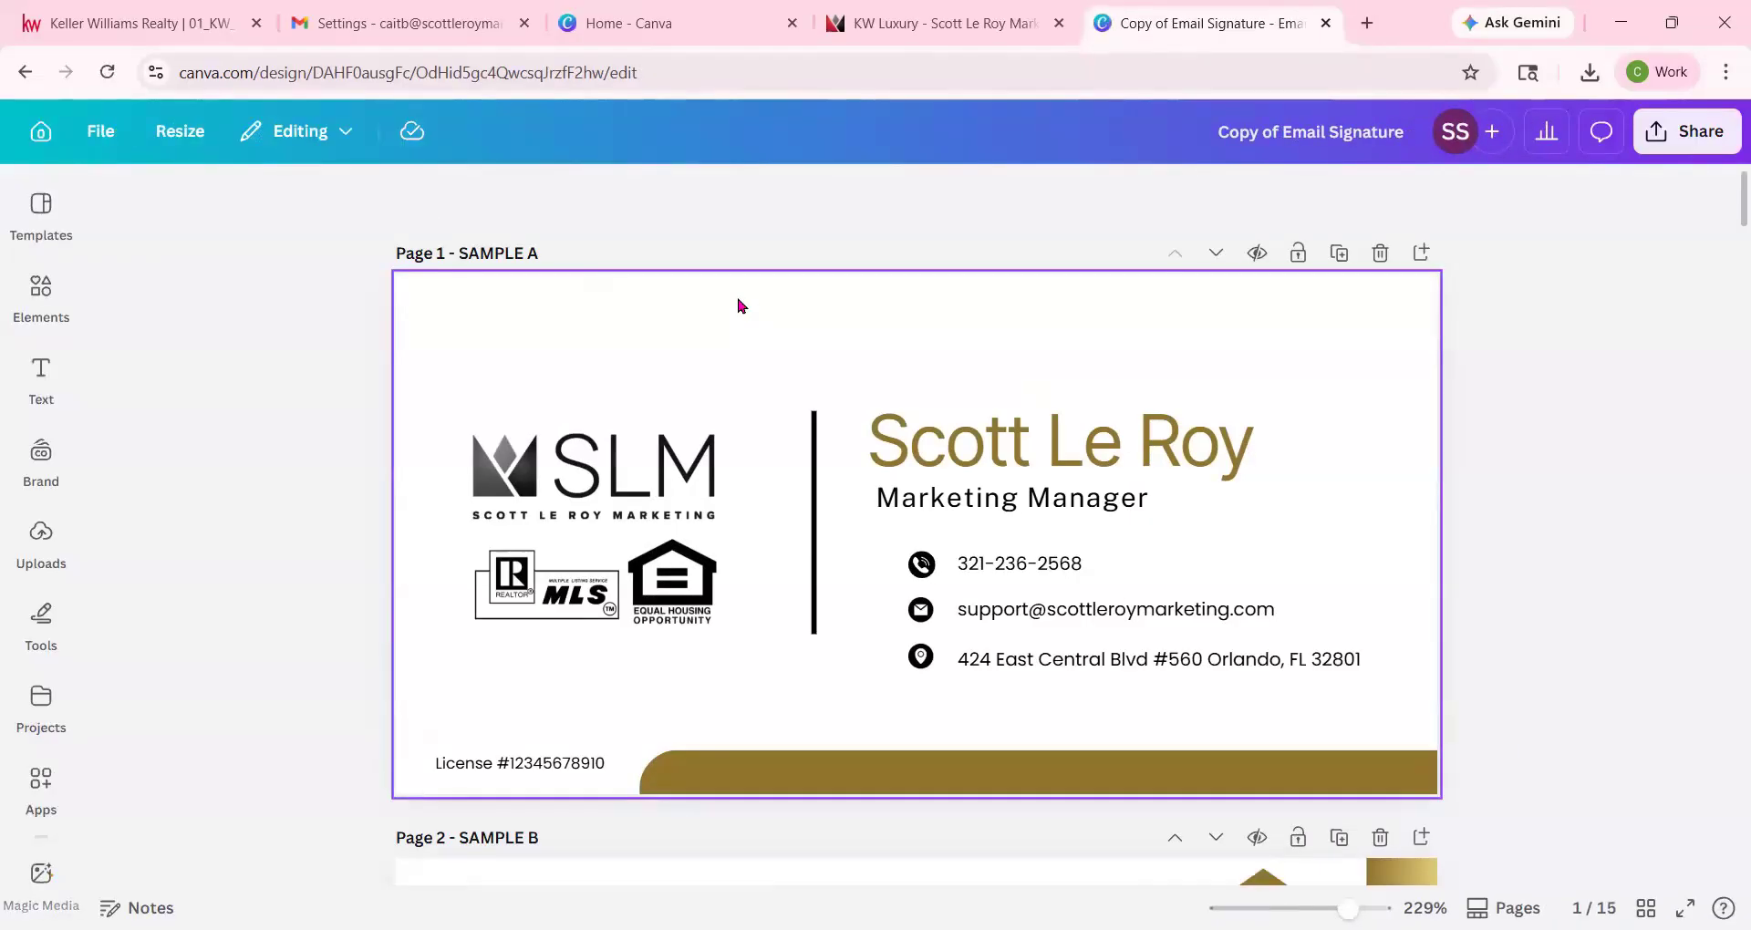
Scroll through the copied template's pages and stop at Page 5 - SAMPLE E.
scroll(740, 305, "down", 7)
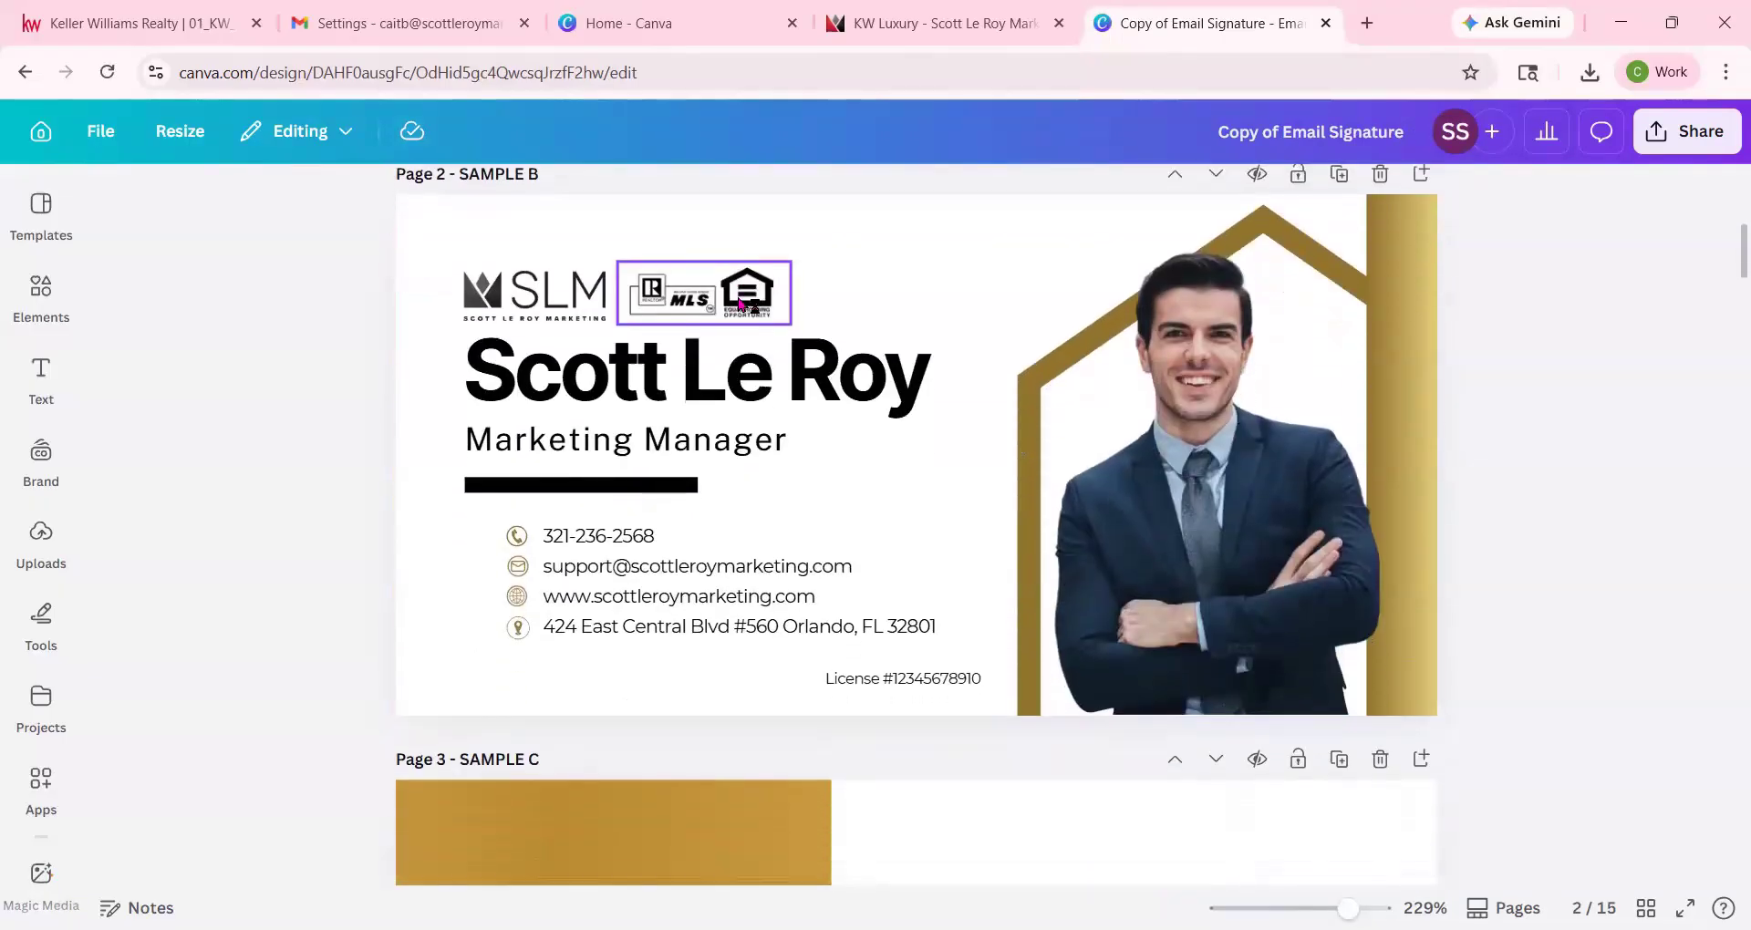
scroll(475, 547, "down", 13)
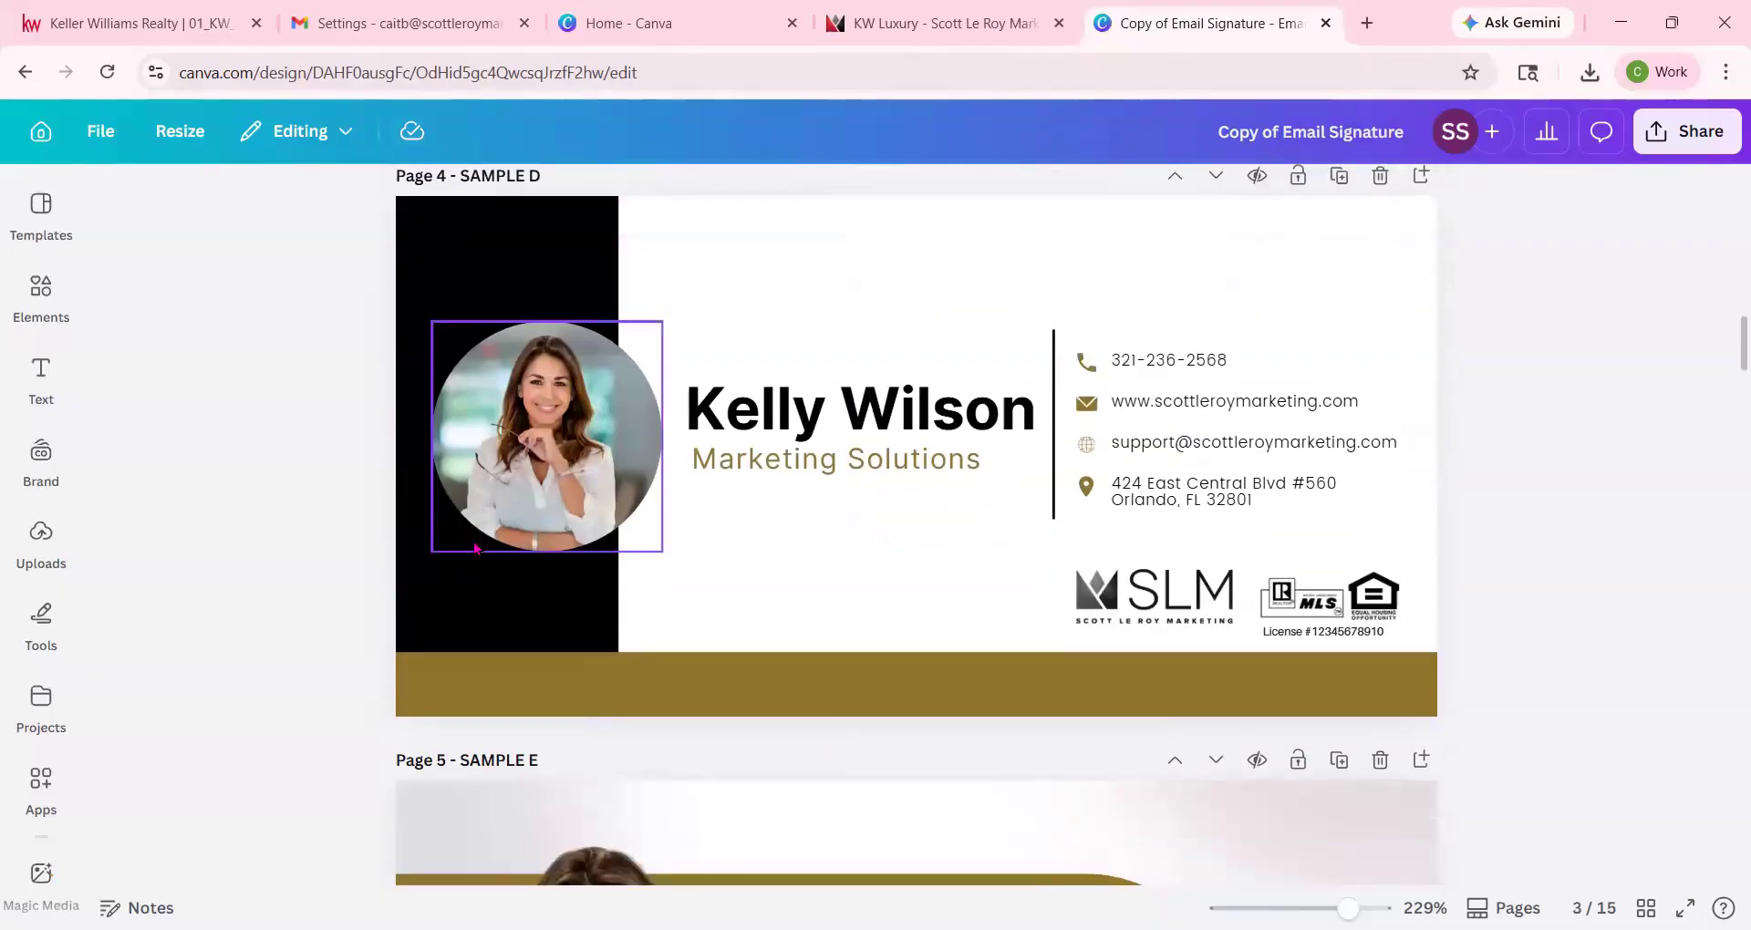
scroll(475, 547, "down", 14)
scroll(475, 548, "down", 3)
scroll(474, 547, "up", 12)
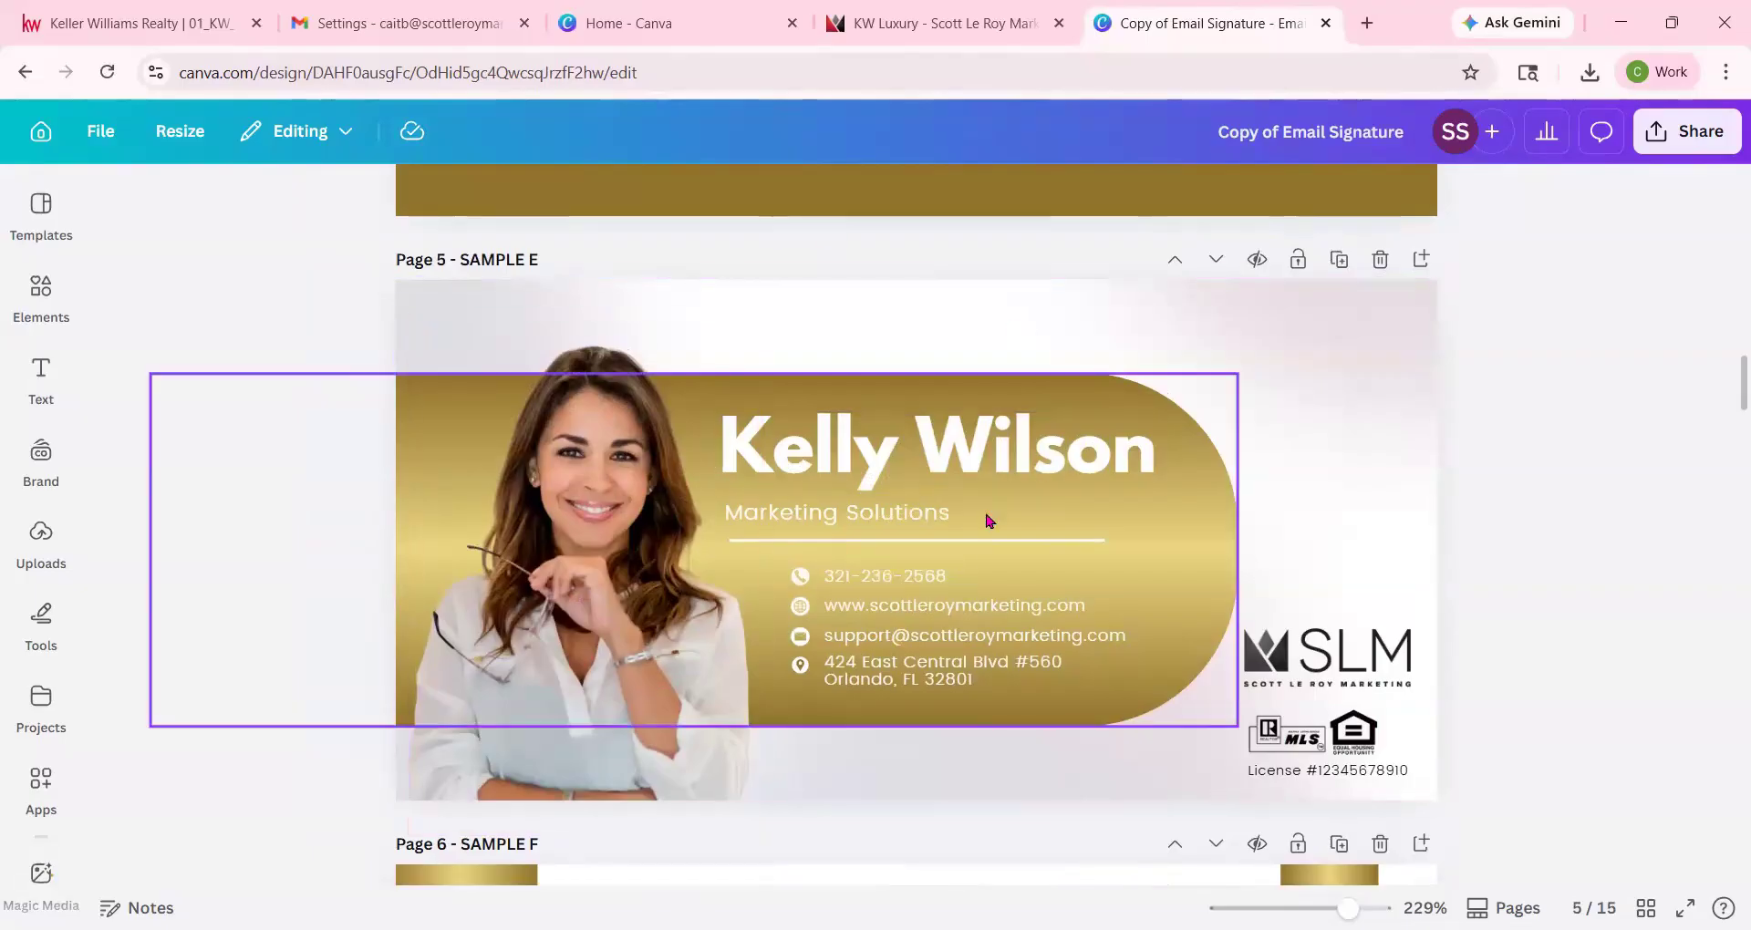
Swap the sample portrait on Page 5 for the man's uploaded headshot.
left_click(642, 490)
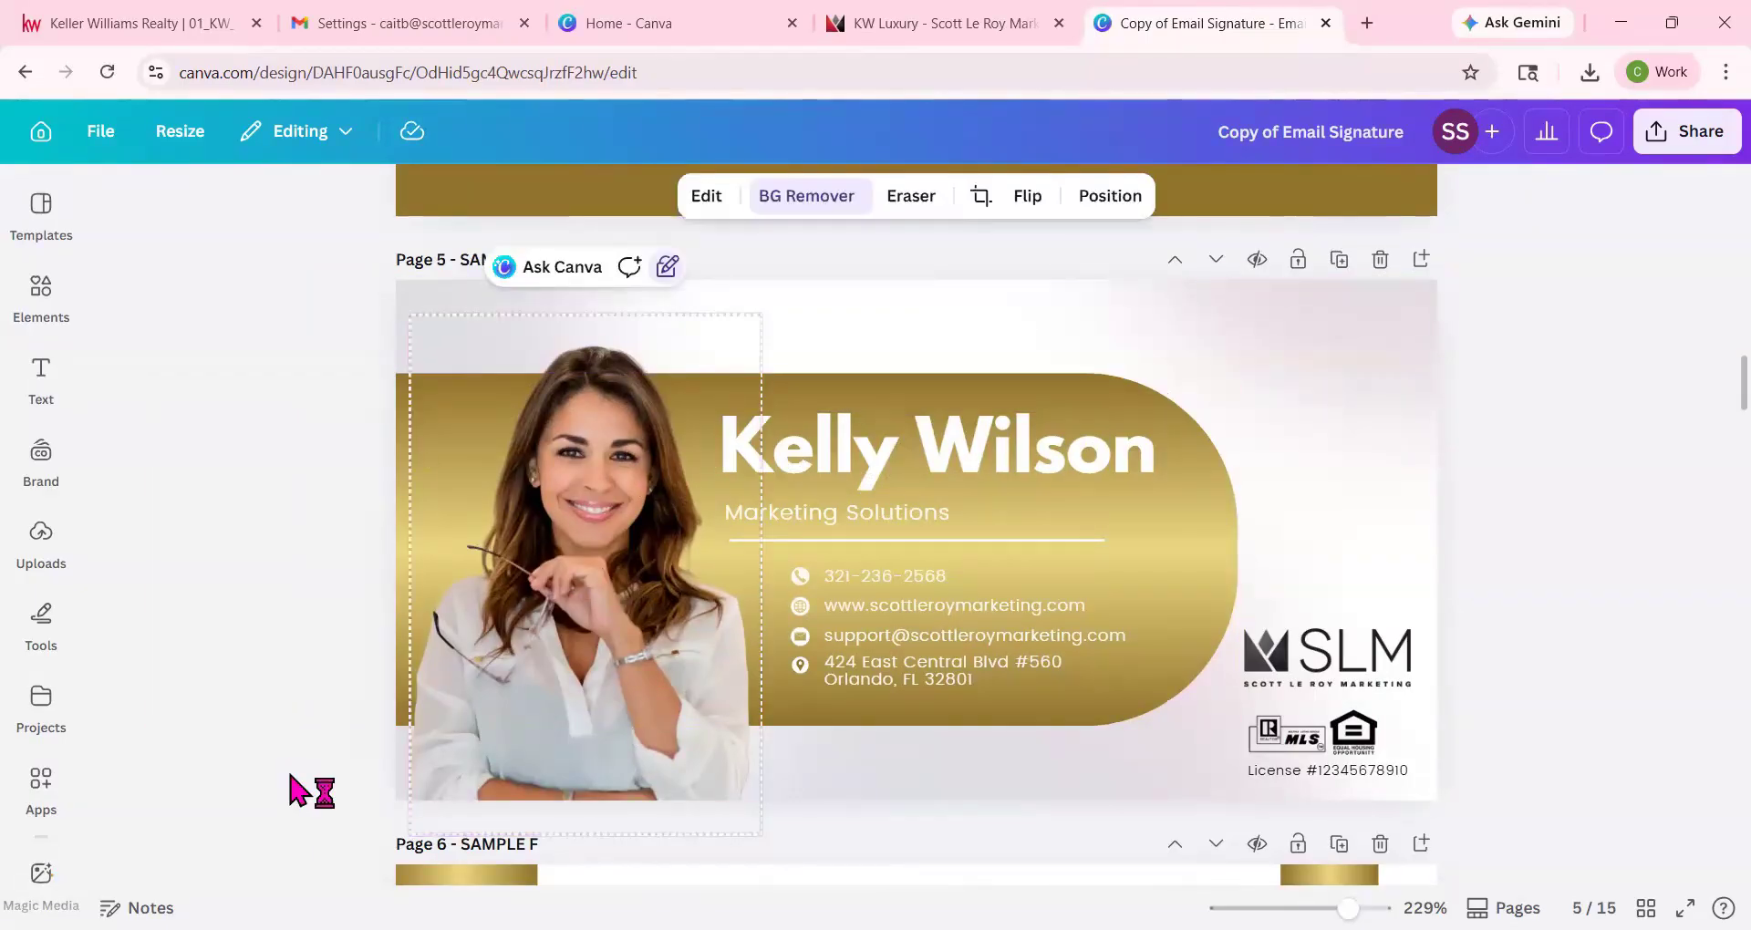
left_click(40, 557)
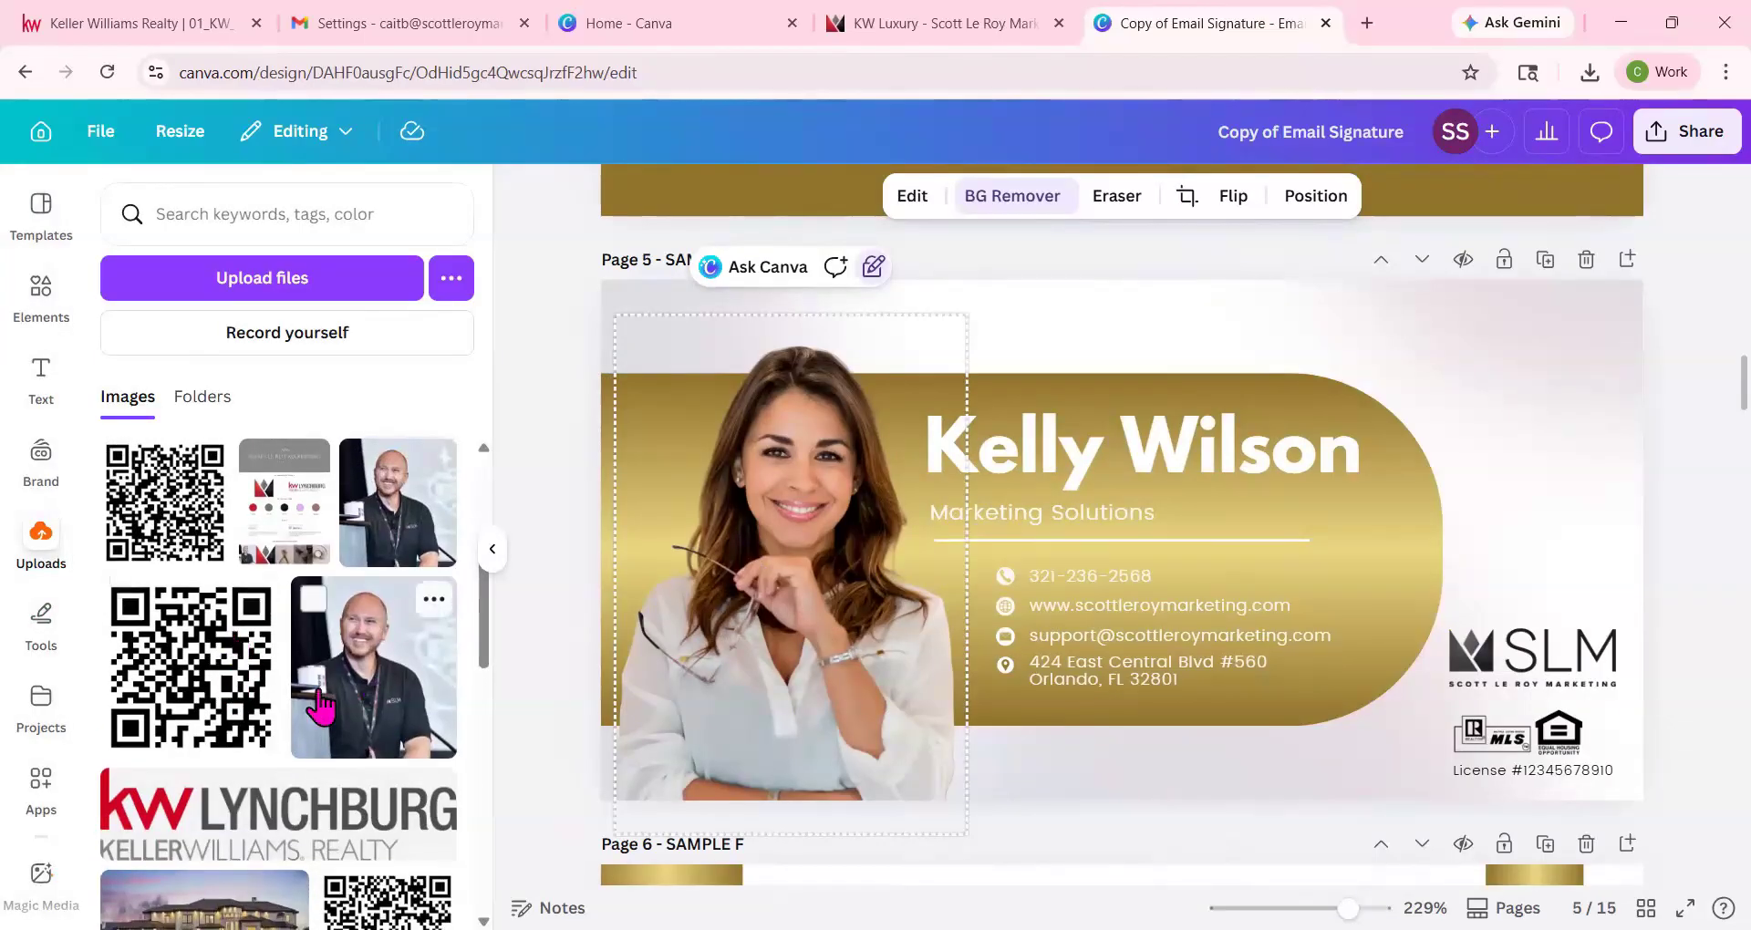
scroll(333, 748, "down", 10)
scroll(333, 748, "up", 5)
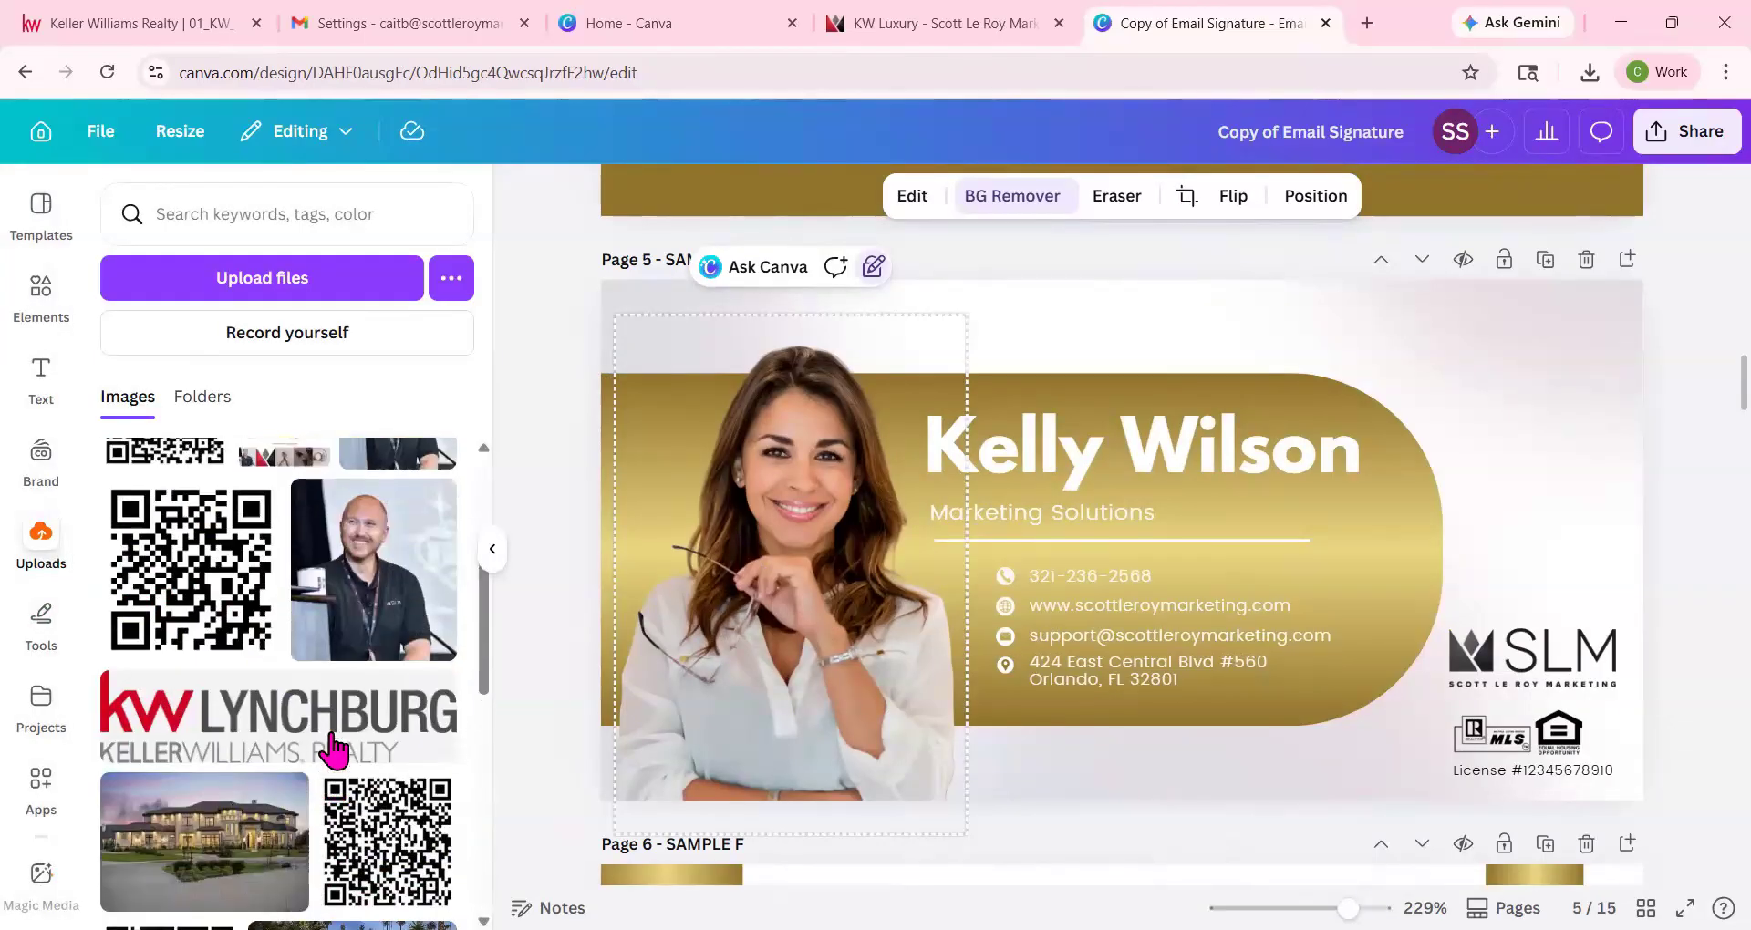
left_click_drag(453, 636, 790, 577)
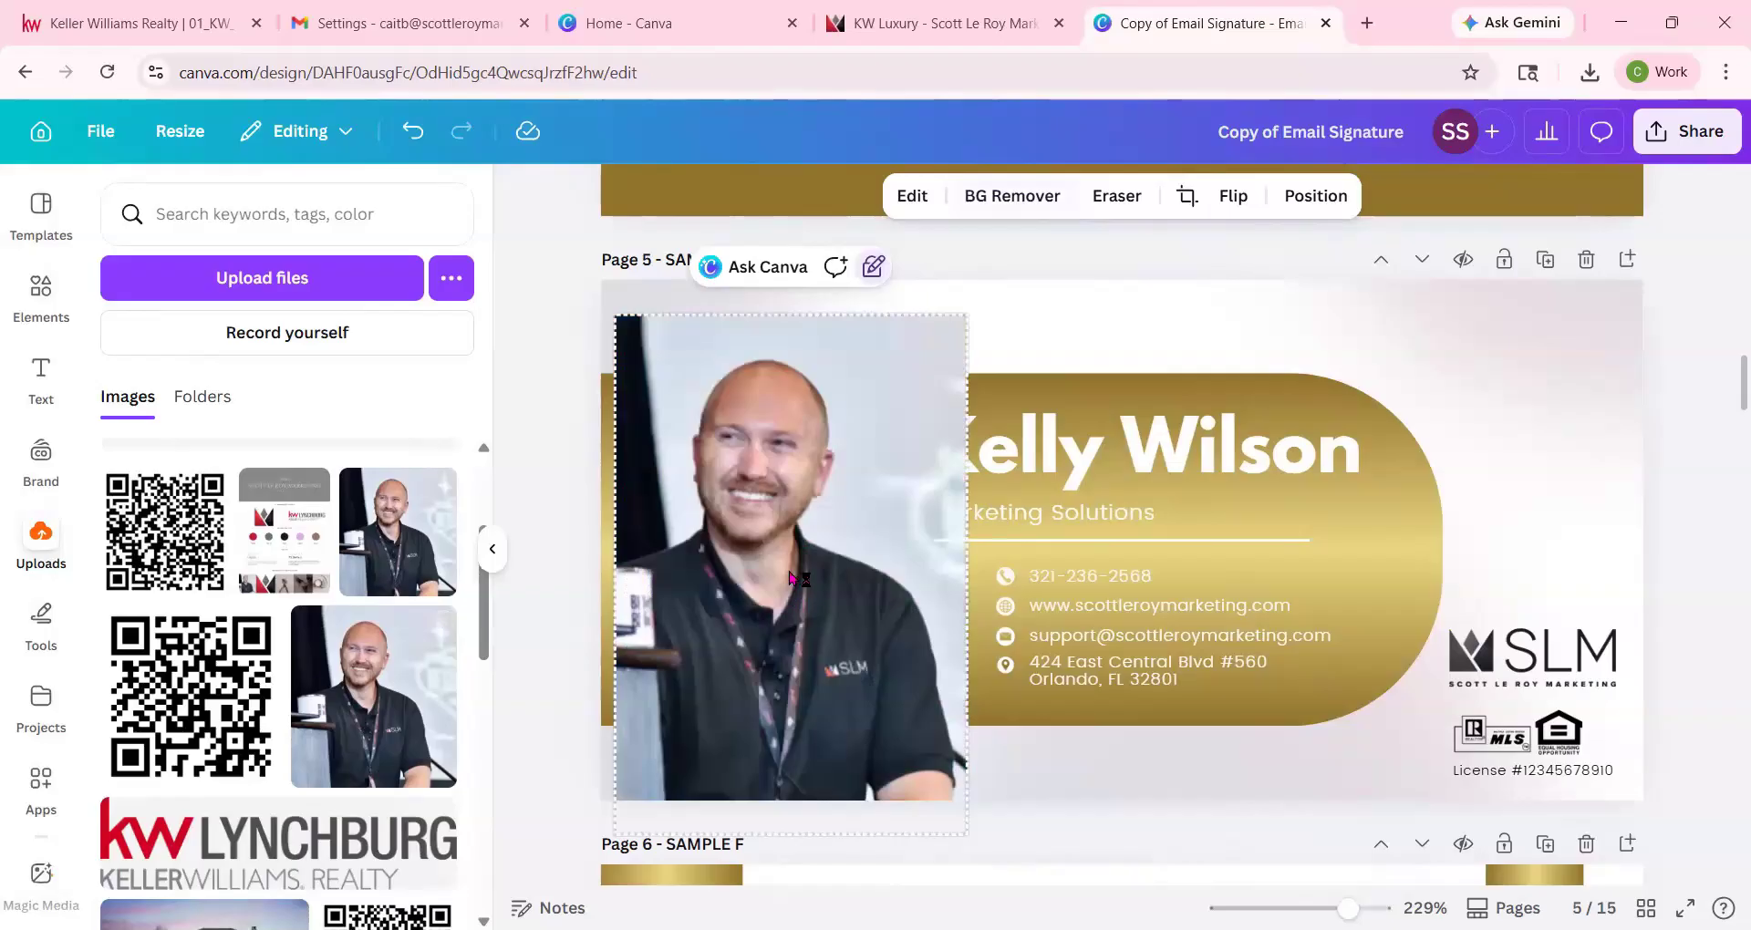
left_click(997, 199)
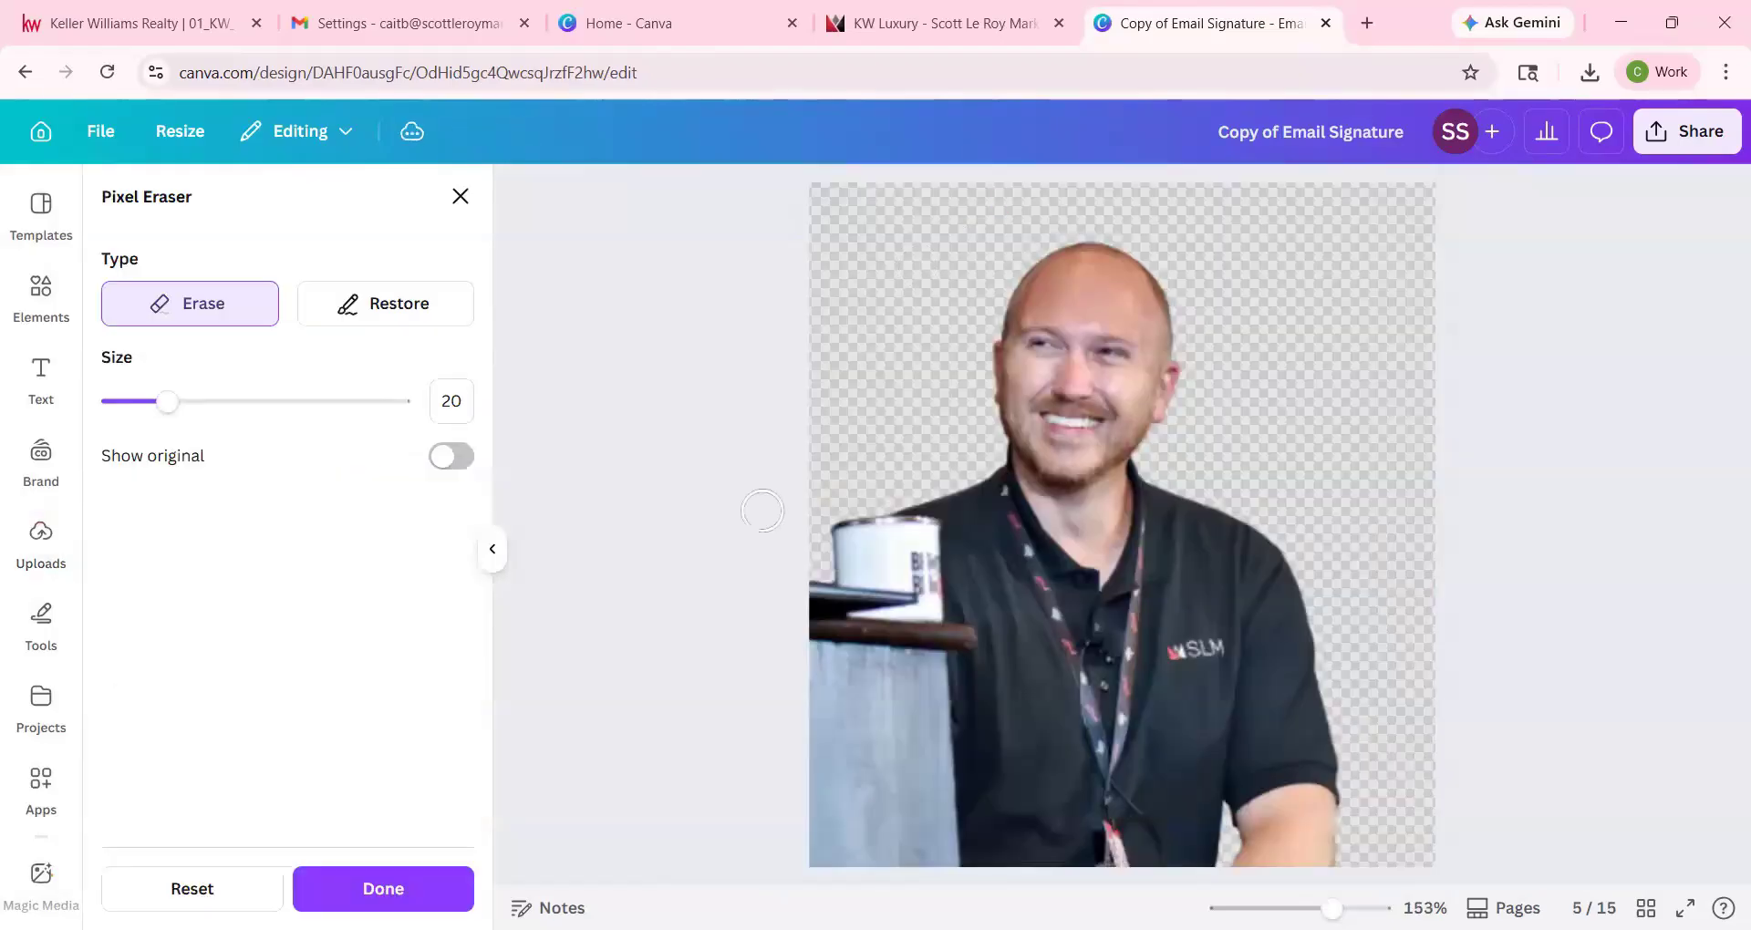
left_click(460, 194)
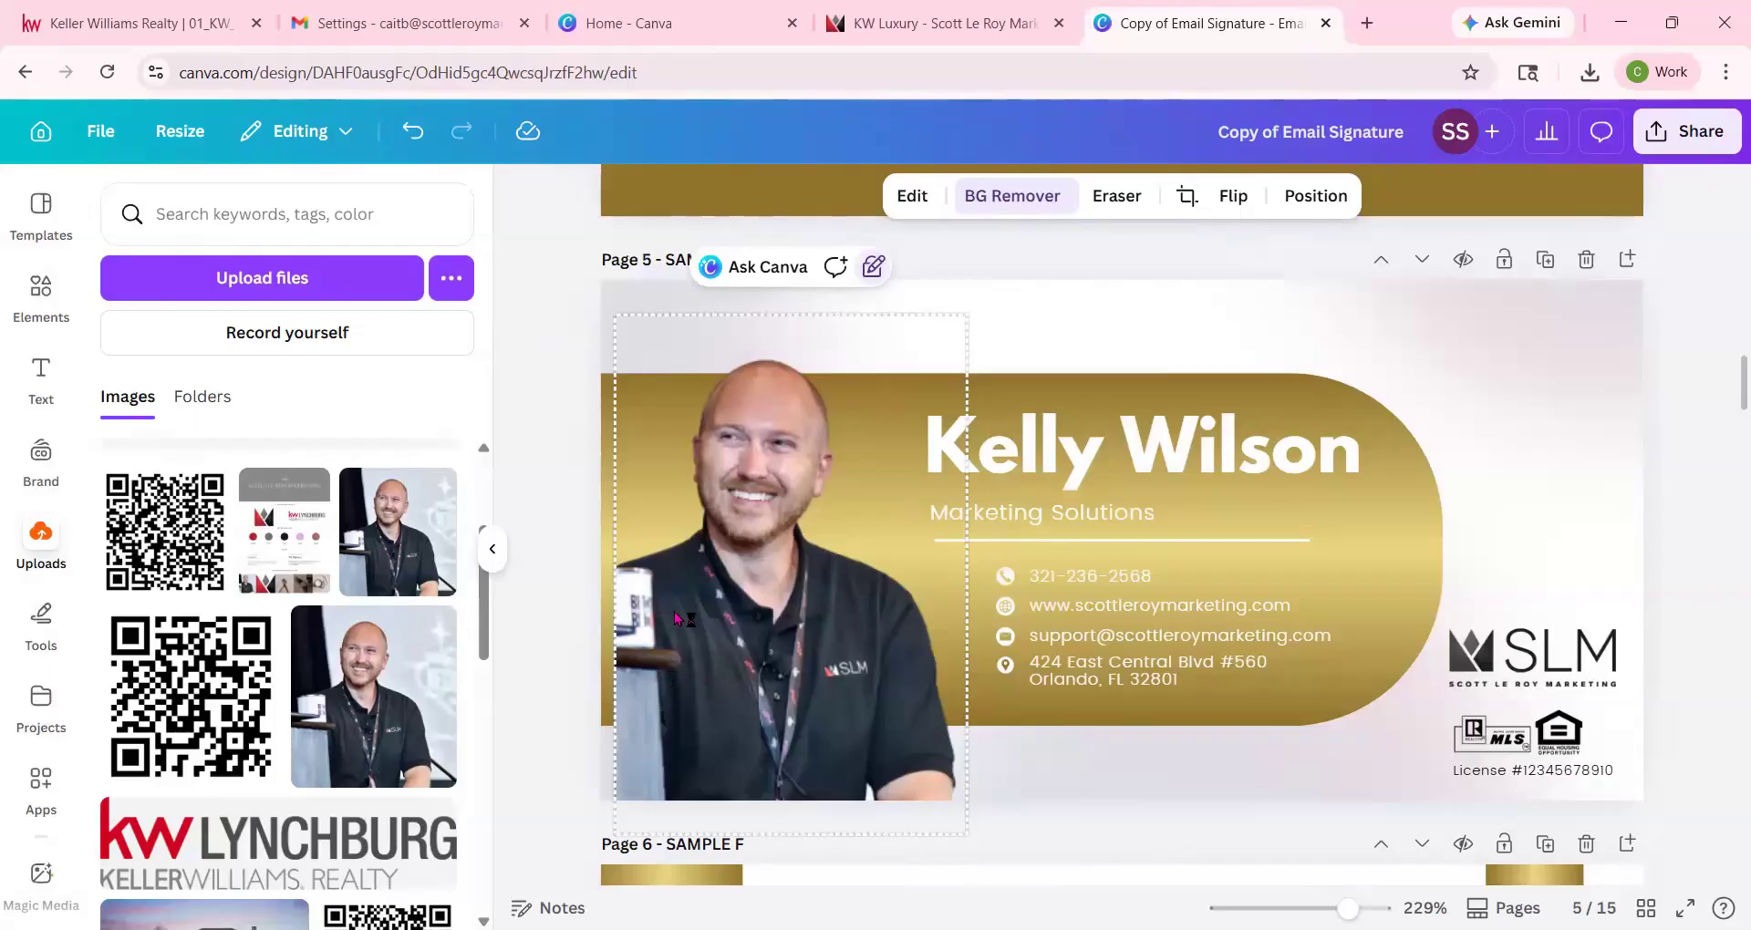
Shift the headshot slightly left within its crop frame and lock the gold banner.
double_click(663, 570)
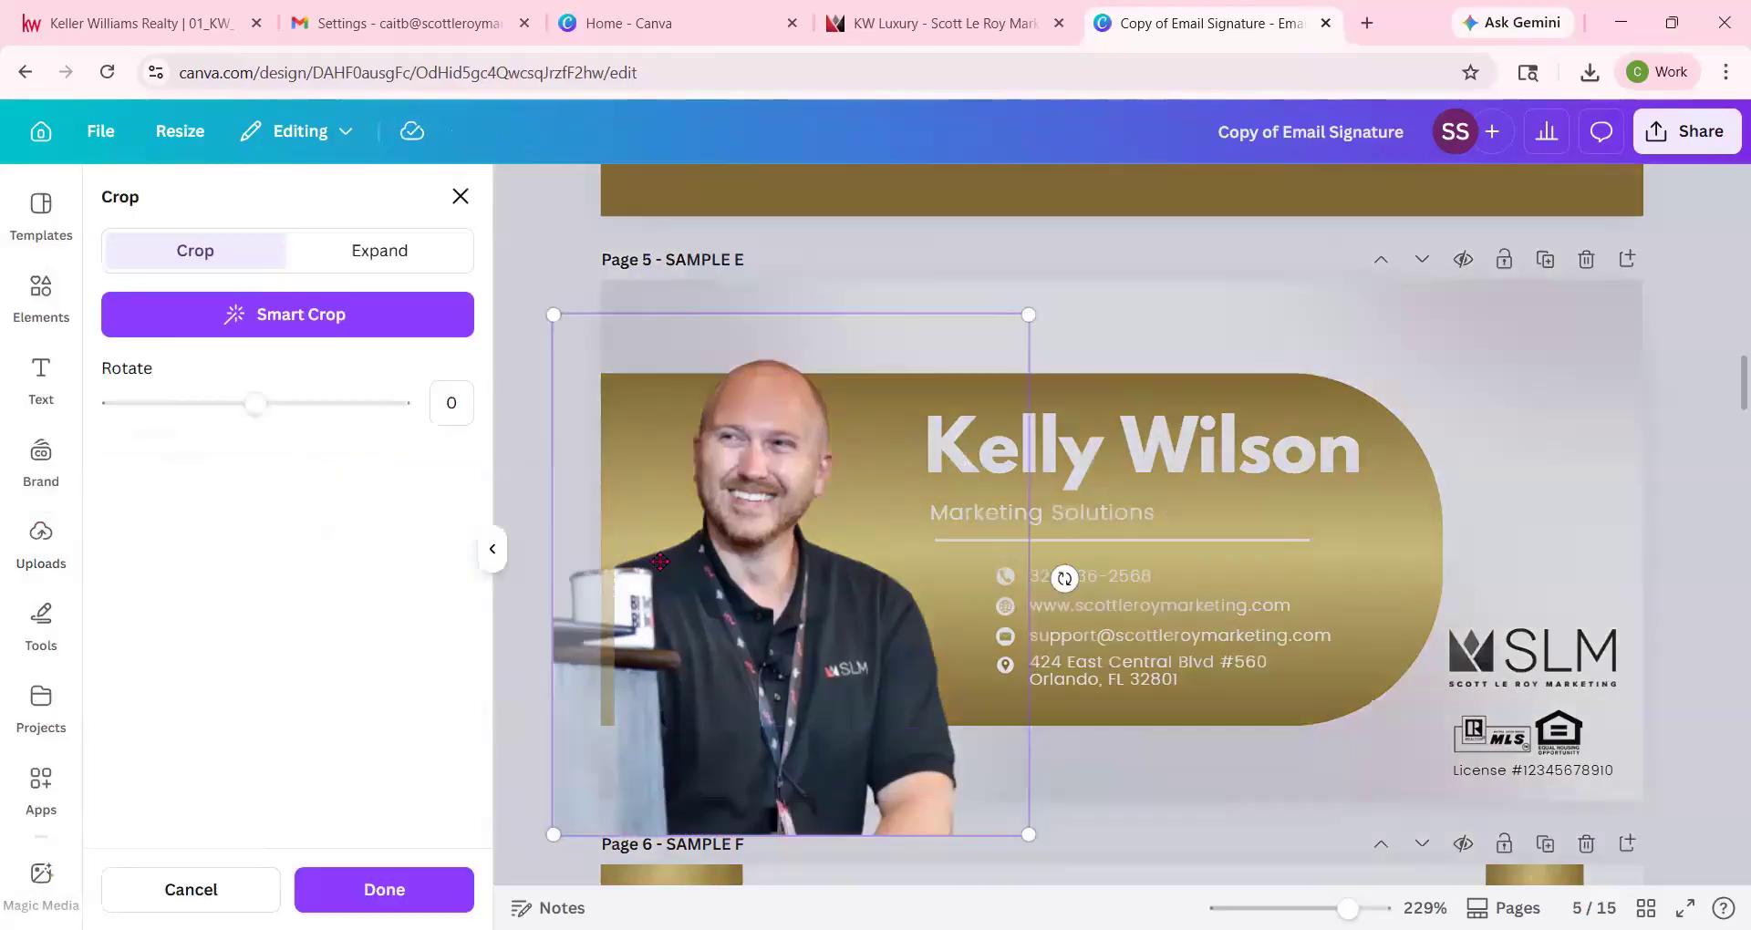
left_click_drag(721, 565, 660, 563)
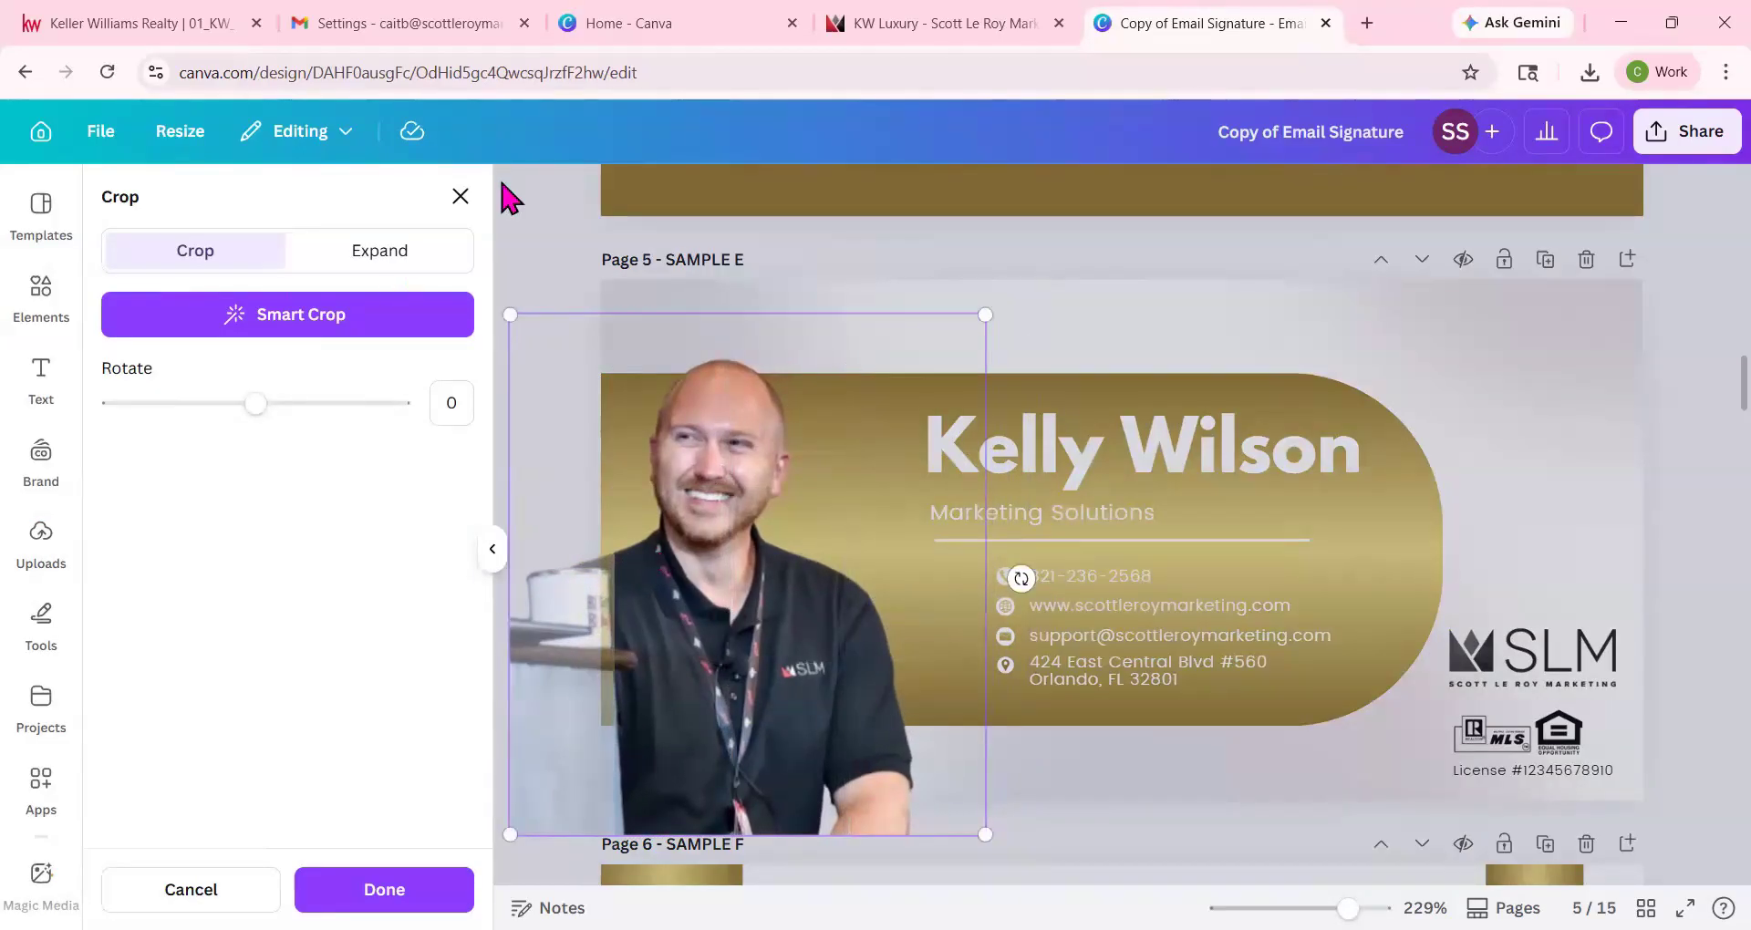
left_click(356, 890)
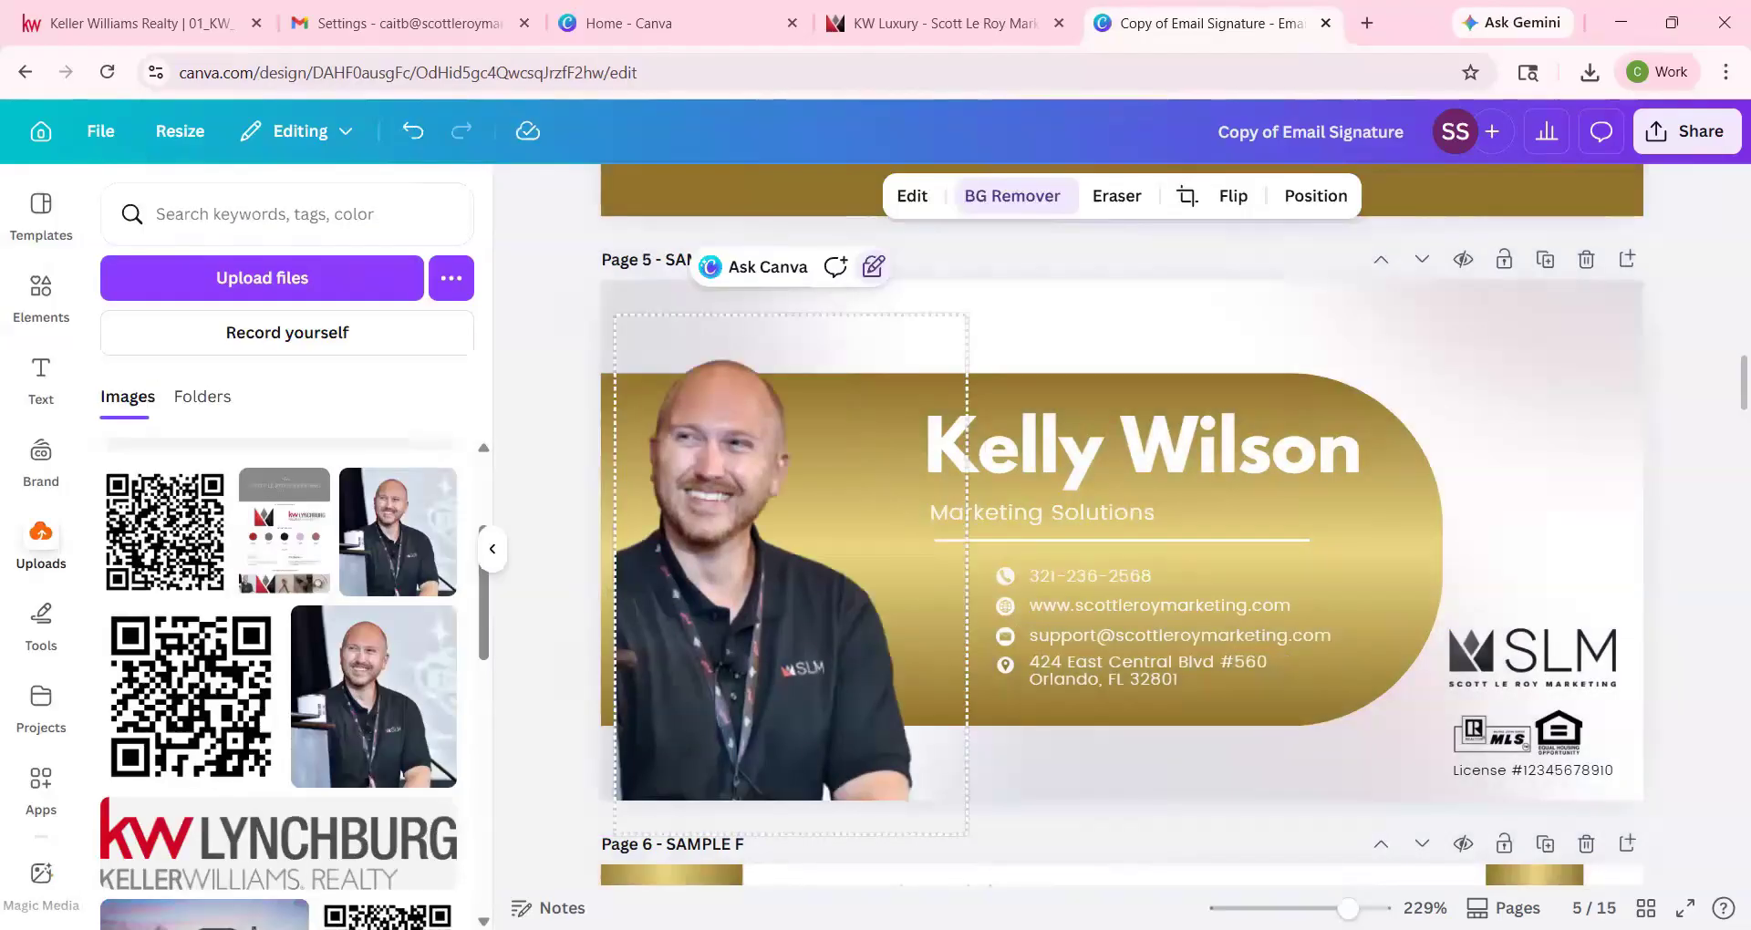
left_click(721, 663)
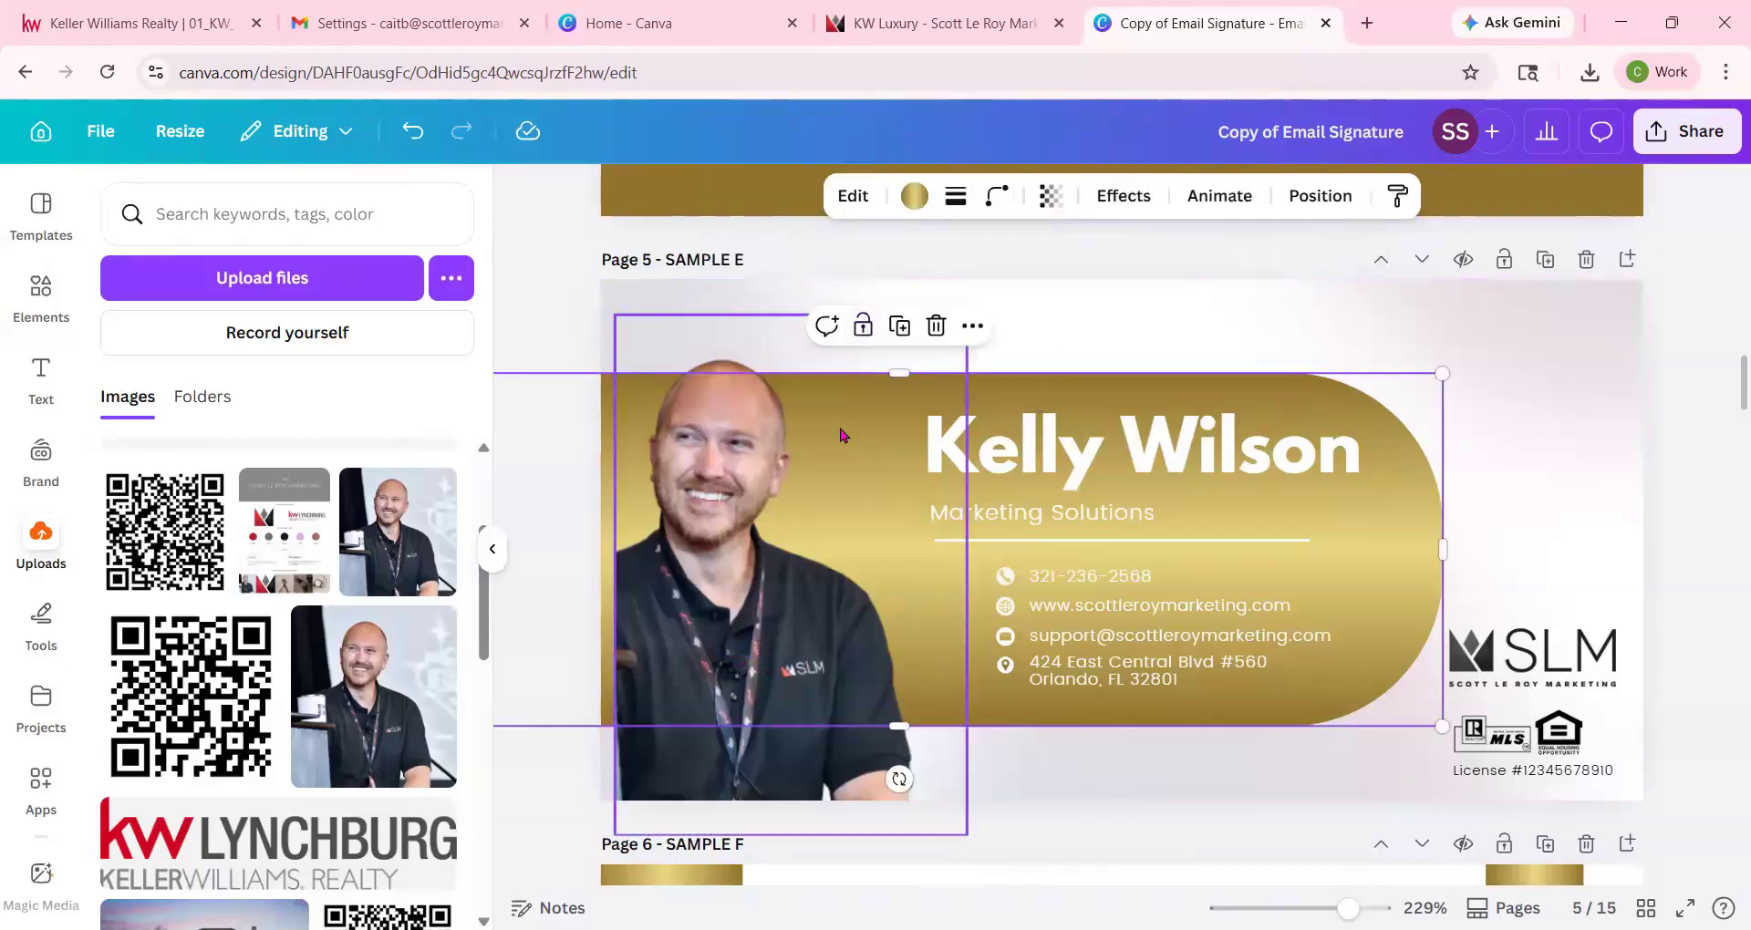
left_click(707, 511)
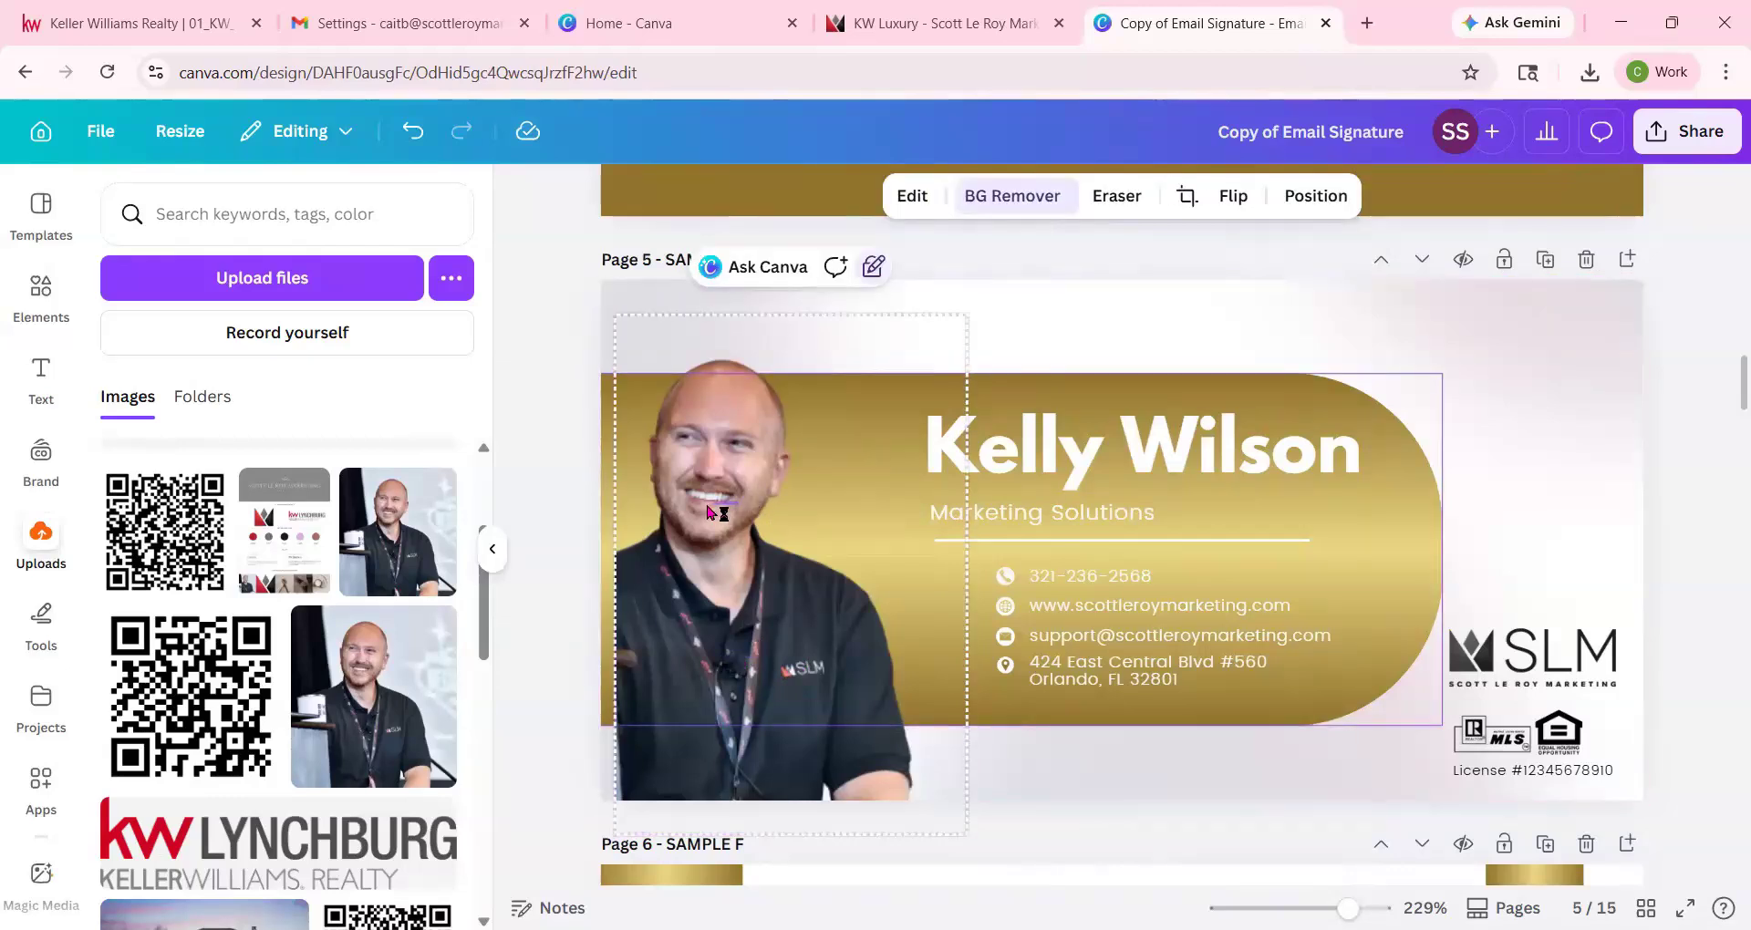
left_click(702, 513)
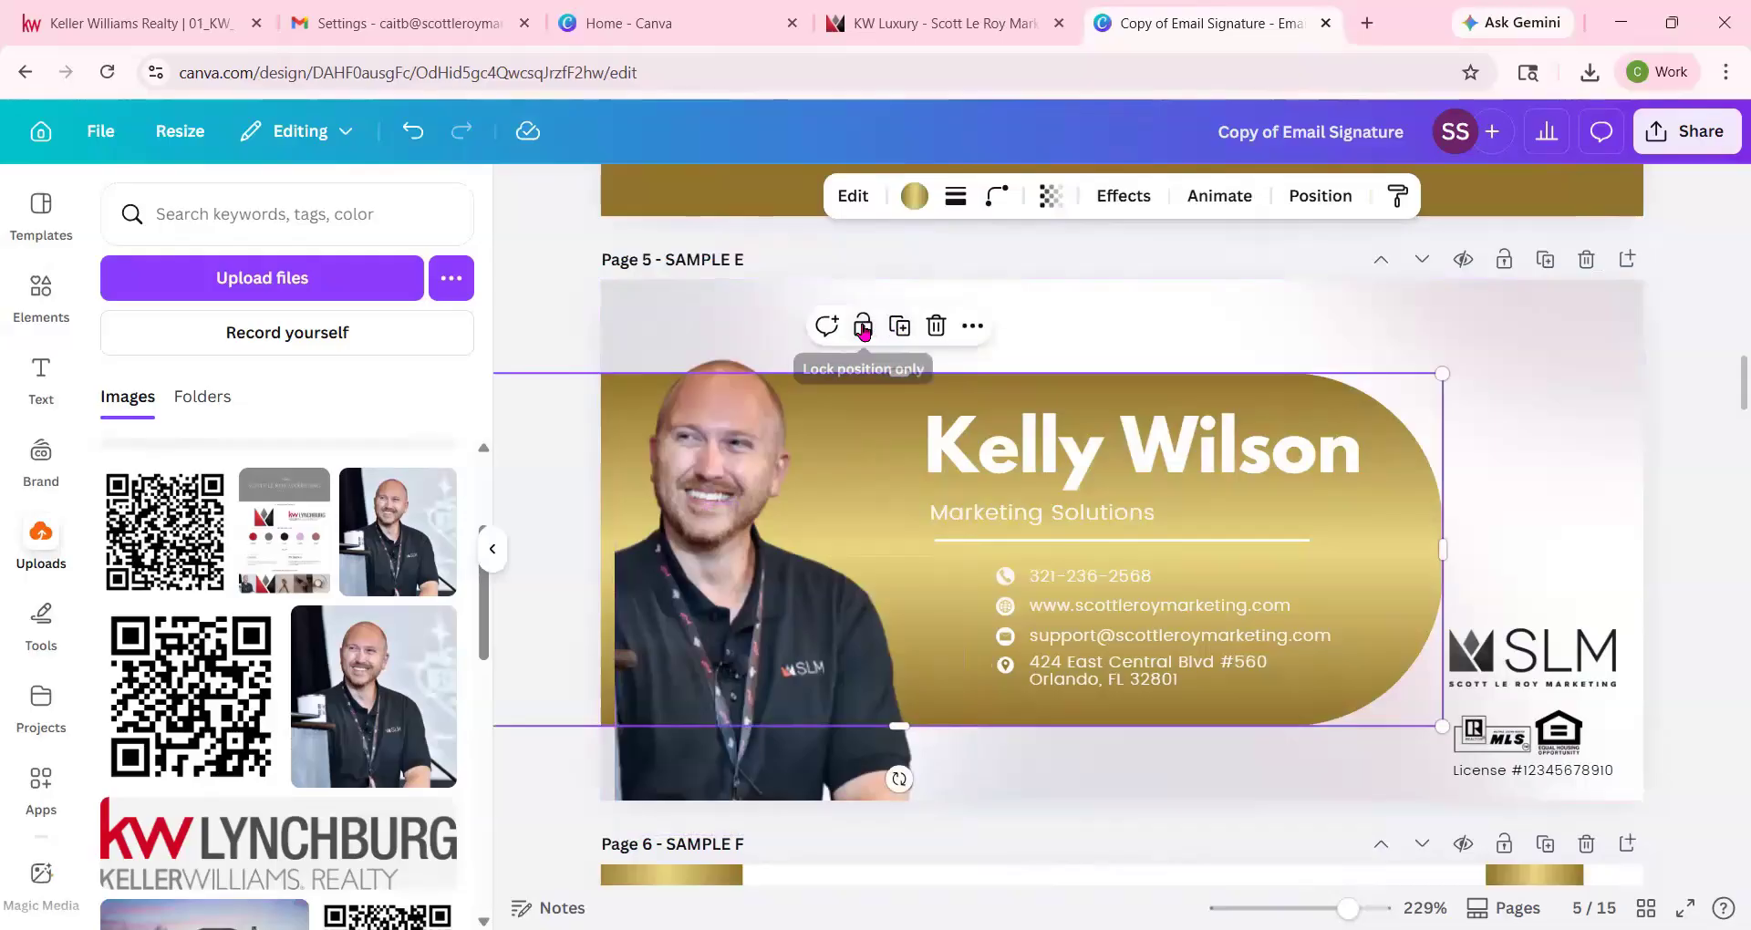
left_click(864, 325)
Reapply BG Remover to the headshot so the gold banner shows behind it.
left_click(738, 517)
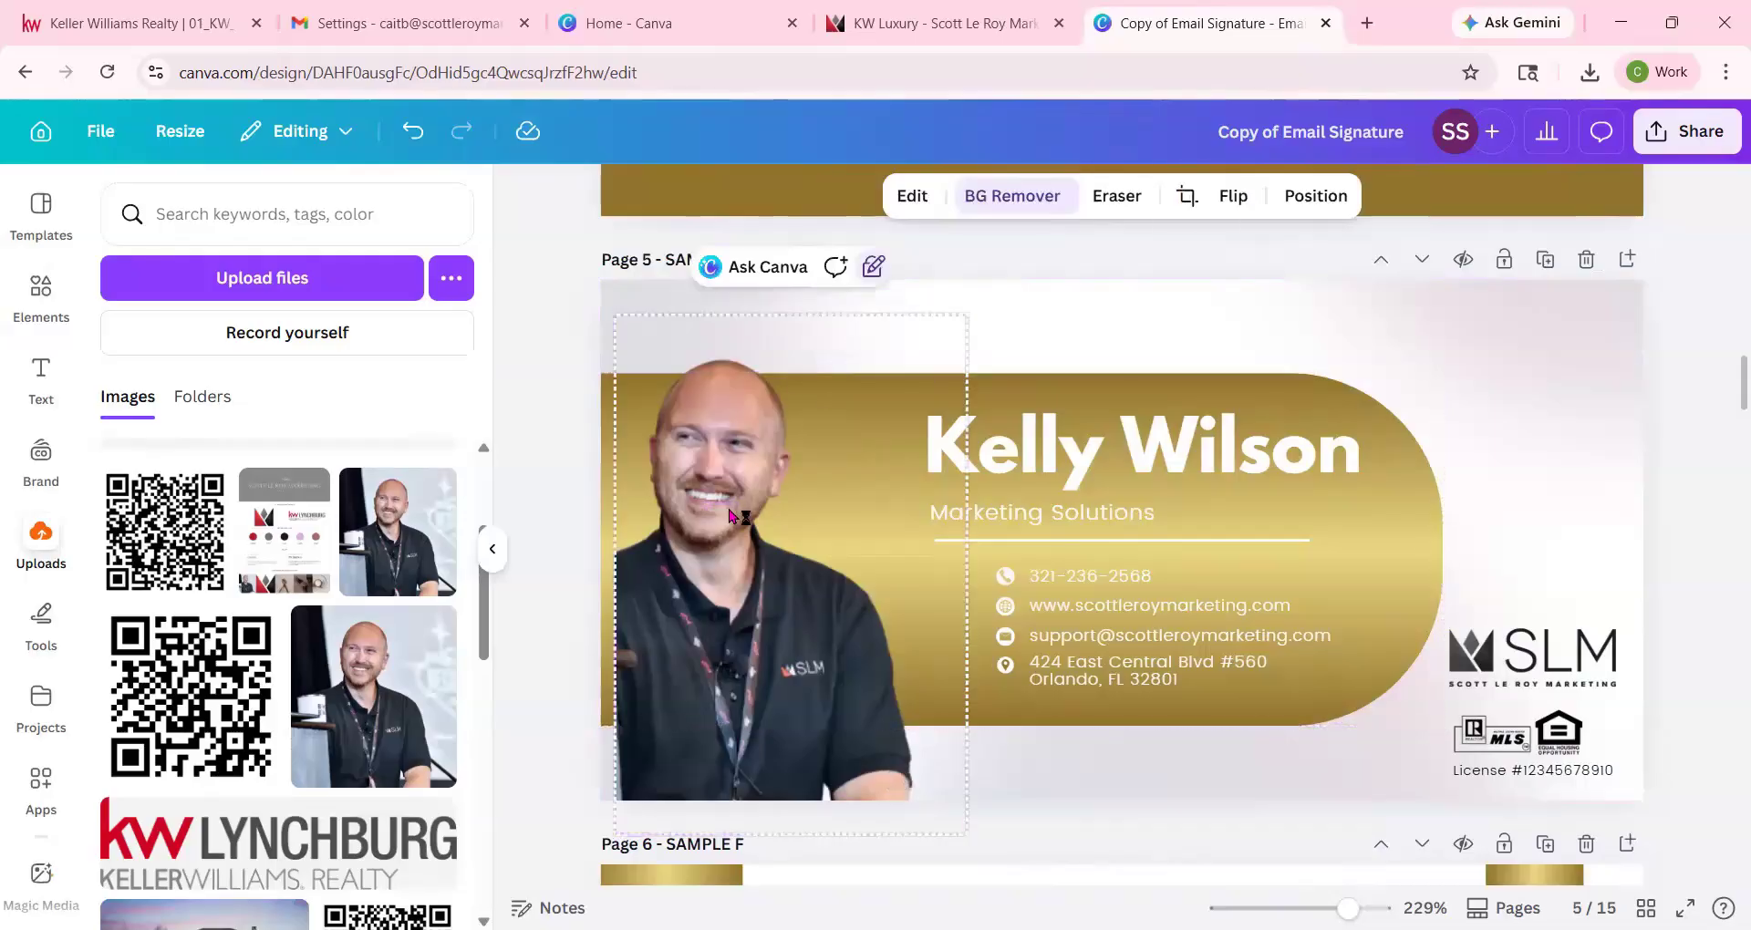
left_click(1049, 195)
left_click_drag(632, 567, 685, 543)
left_click(706, 542)
scroll(821, 444, "down", 1)
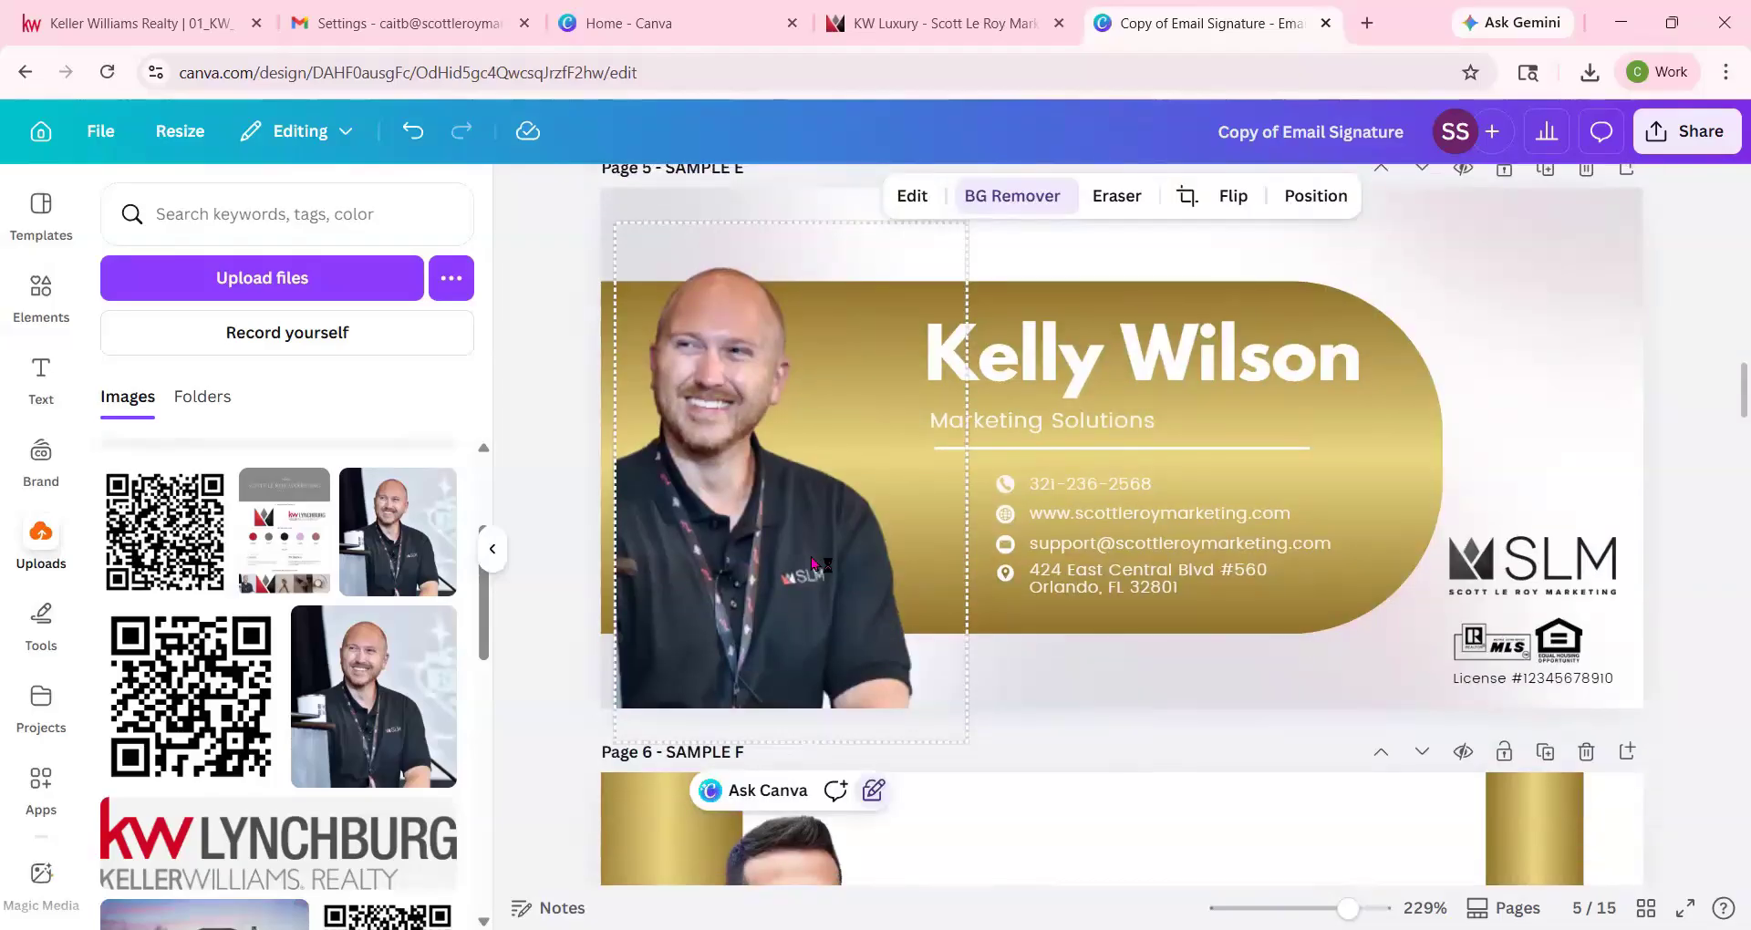
scroll(821, 566, "up", 1)
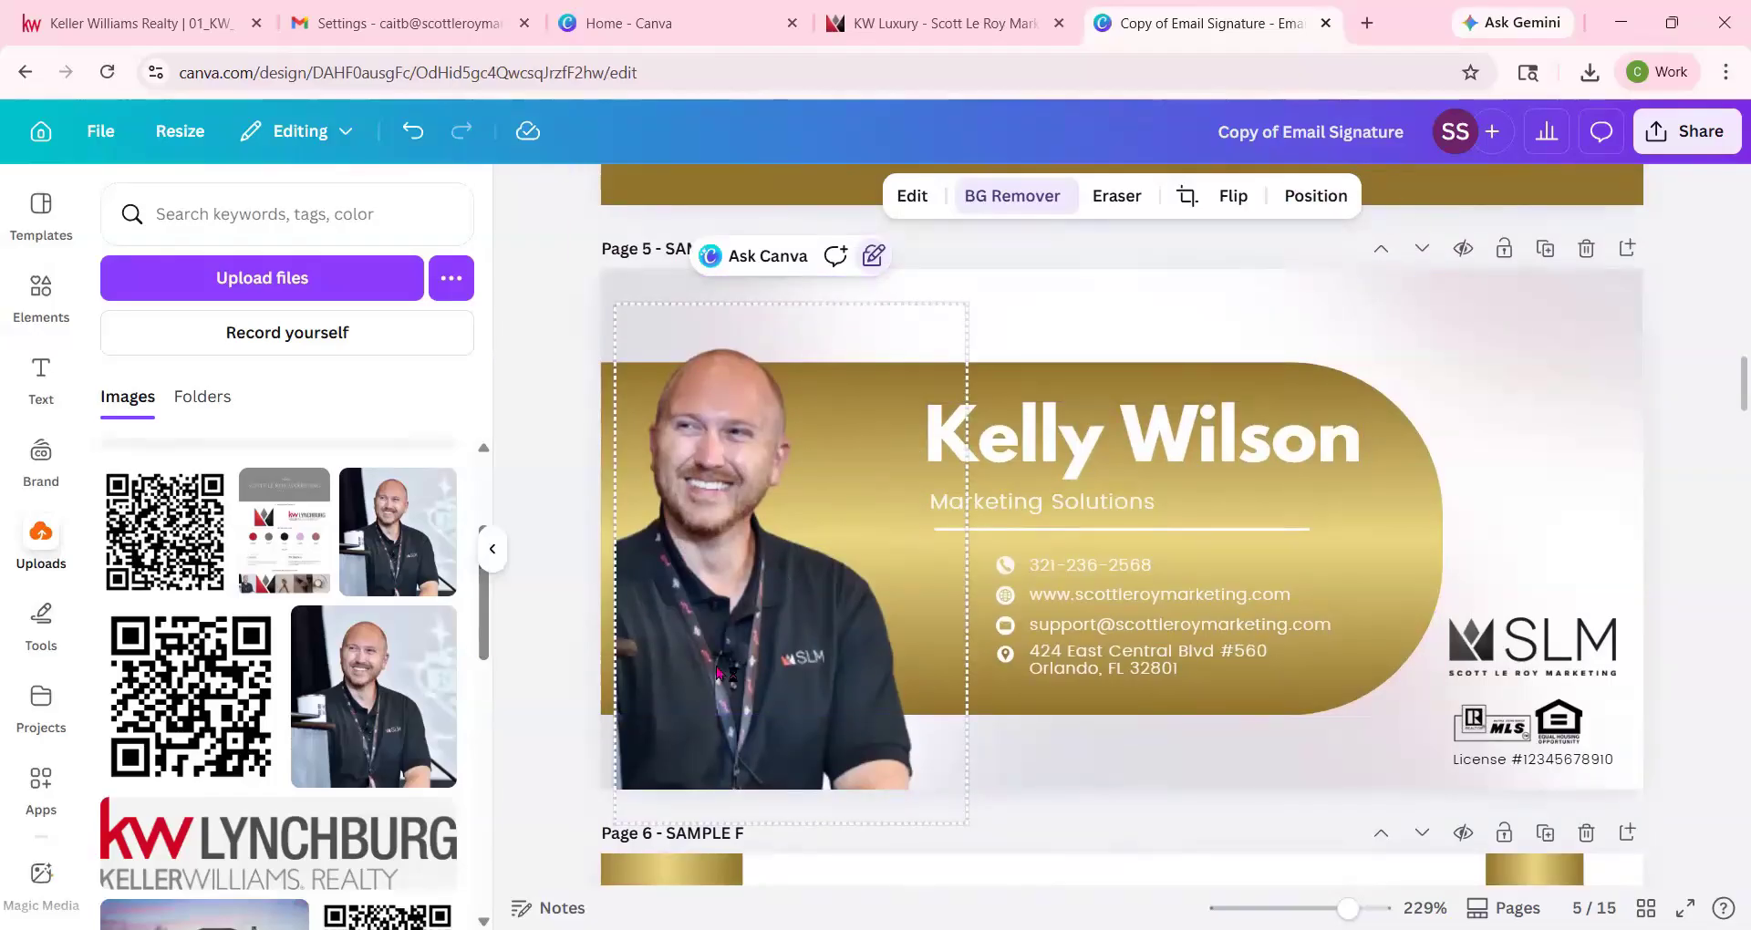
Replace the sample name heading with the agent's own name and delete the SLM logo.
left_click(1083, 444)
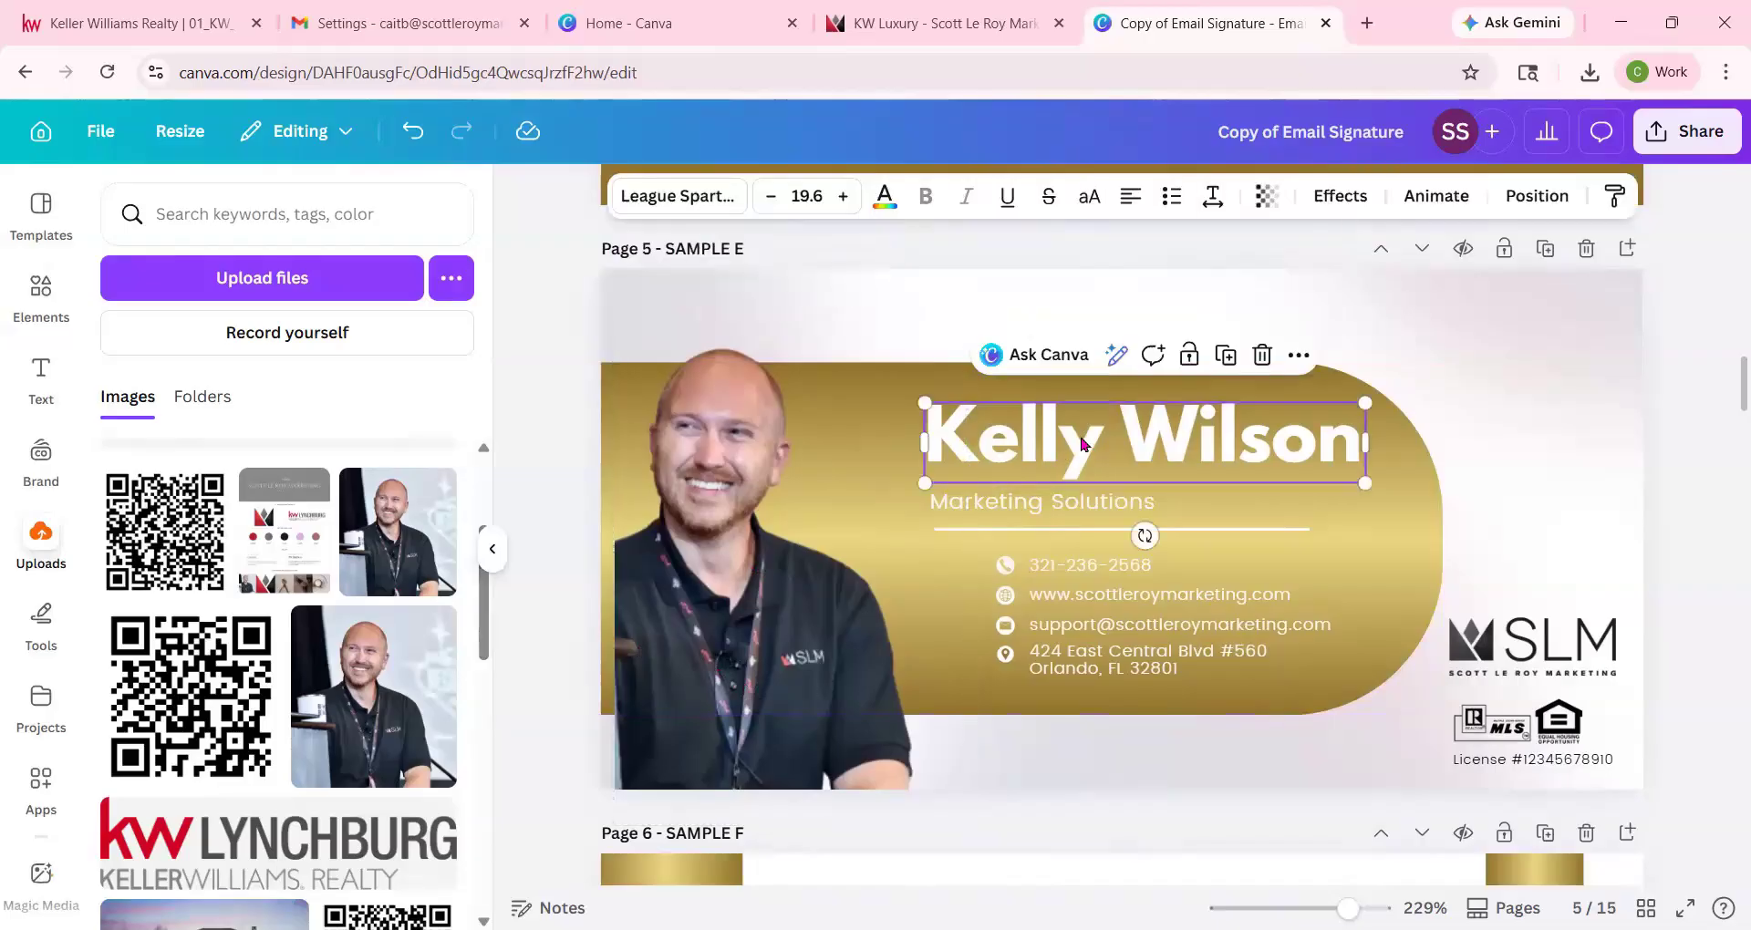
double_click(1080, 436)
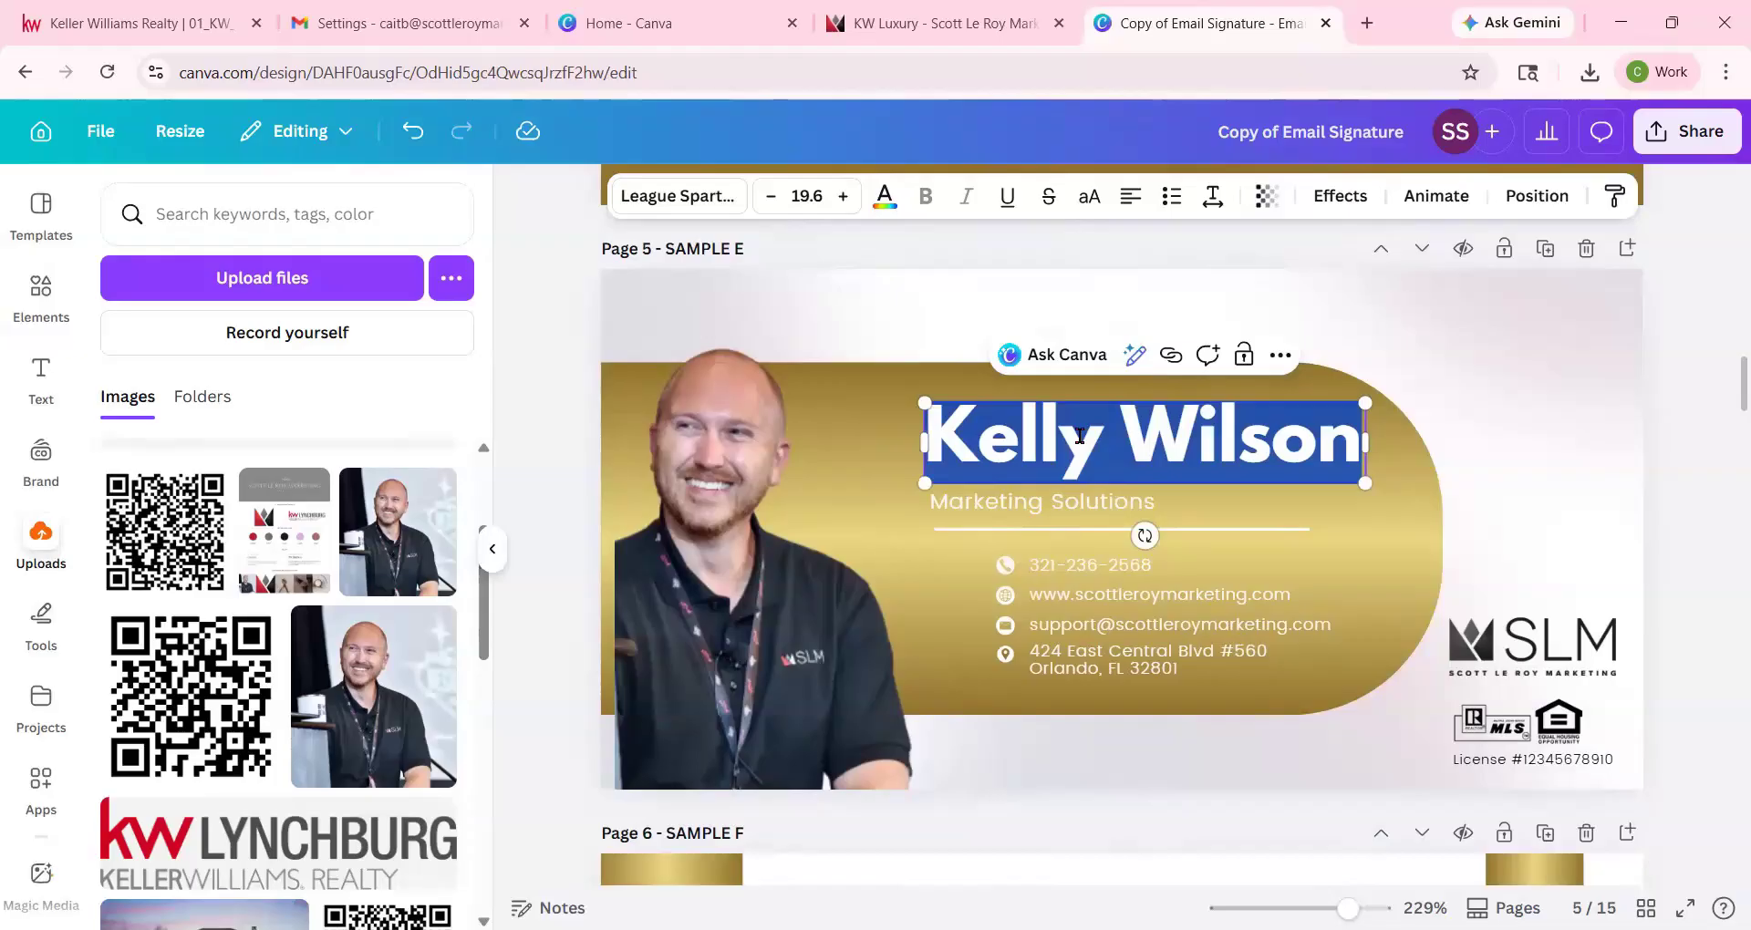
type("Scott Le Roy")
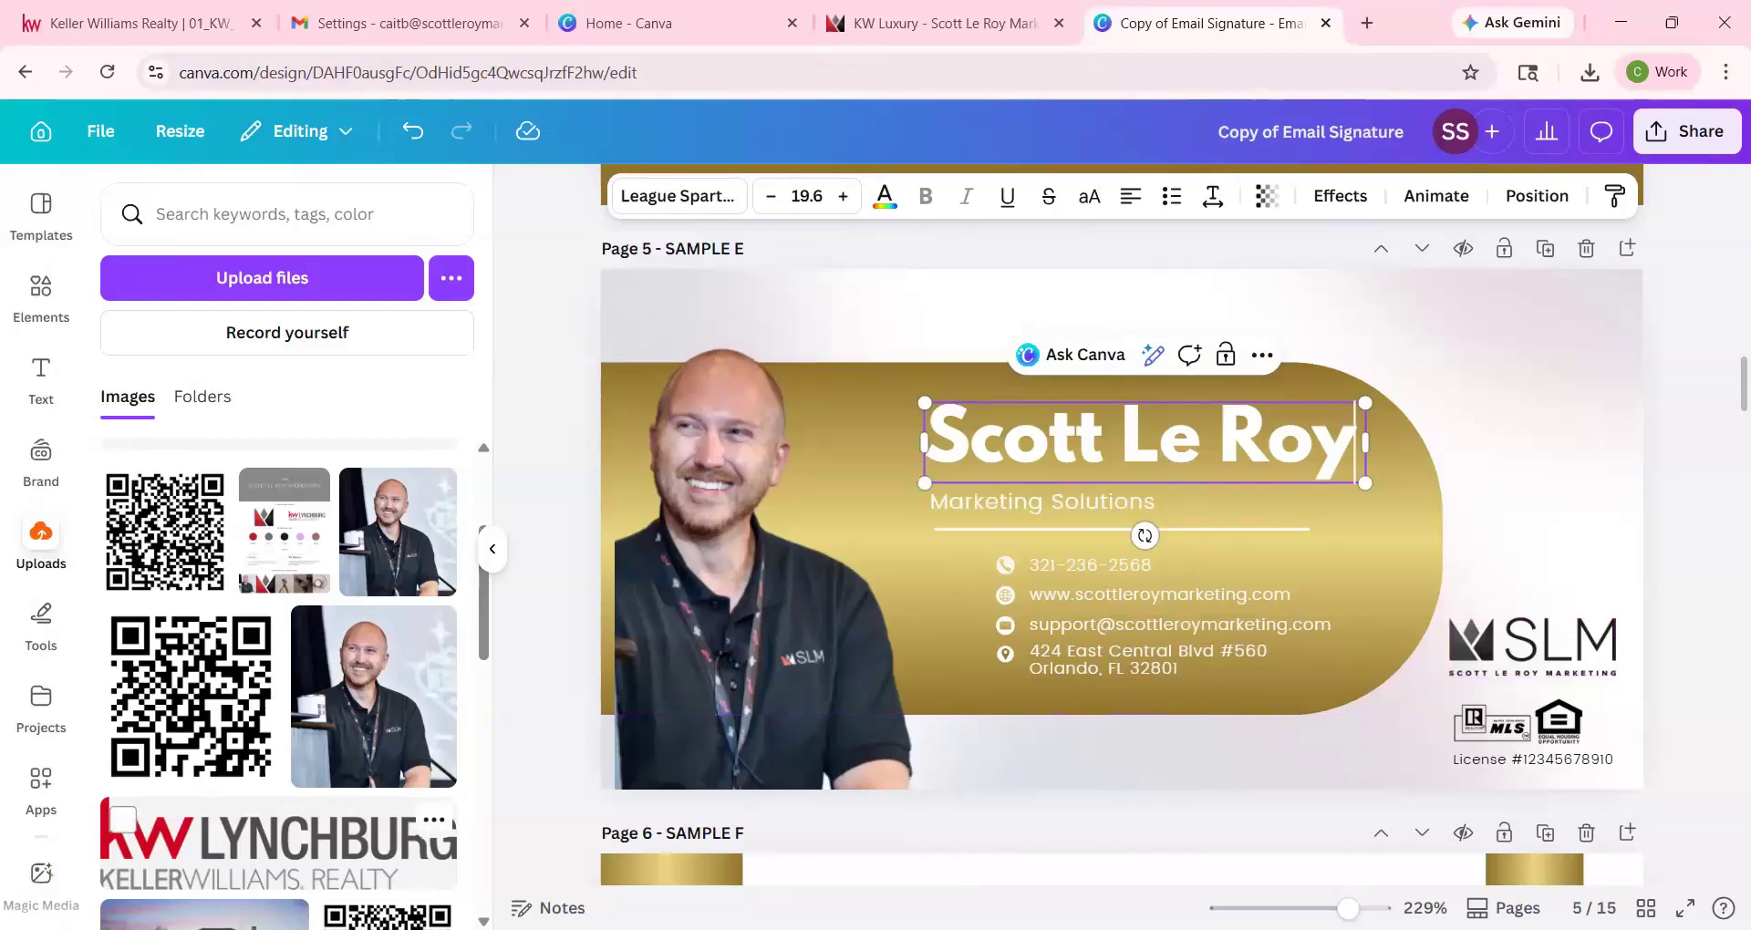
left_click(1562, 634)
key("Delete")
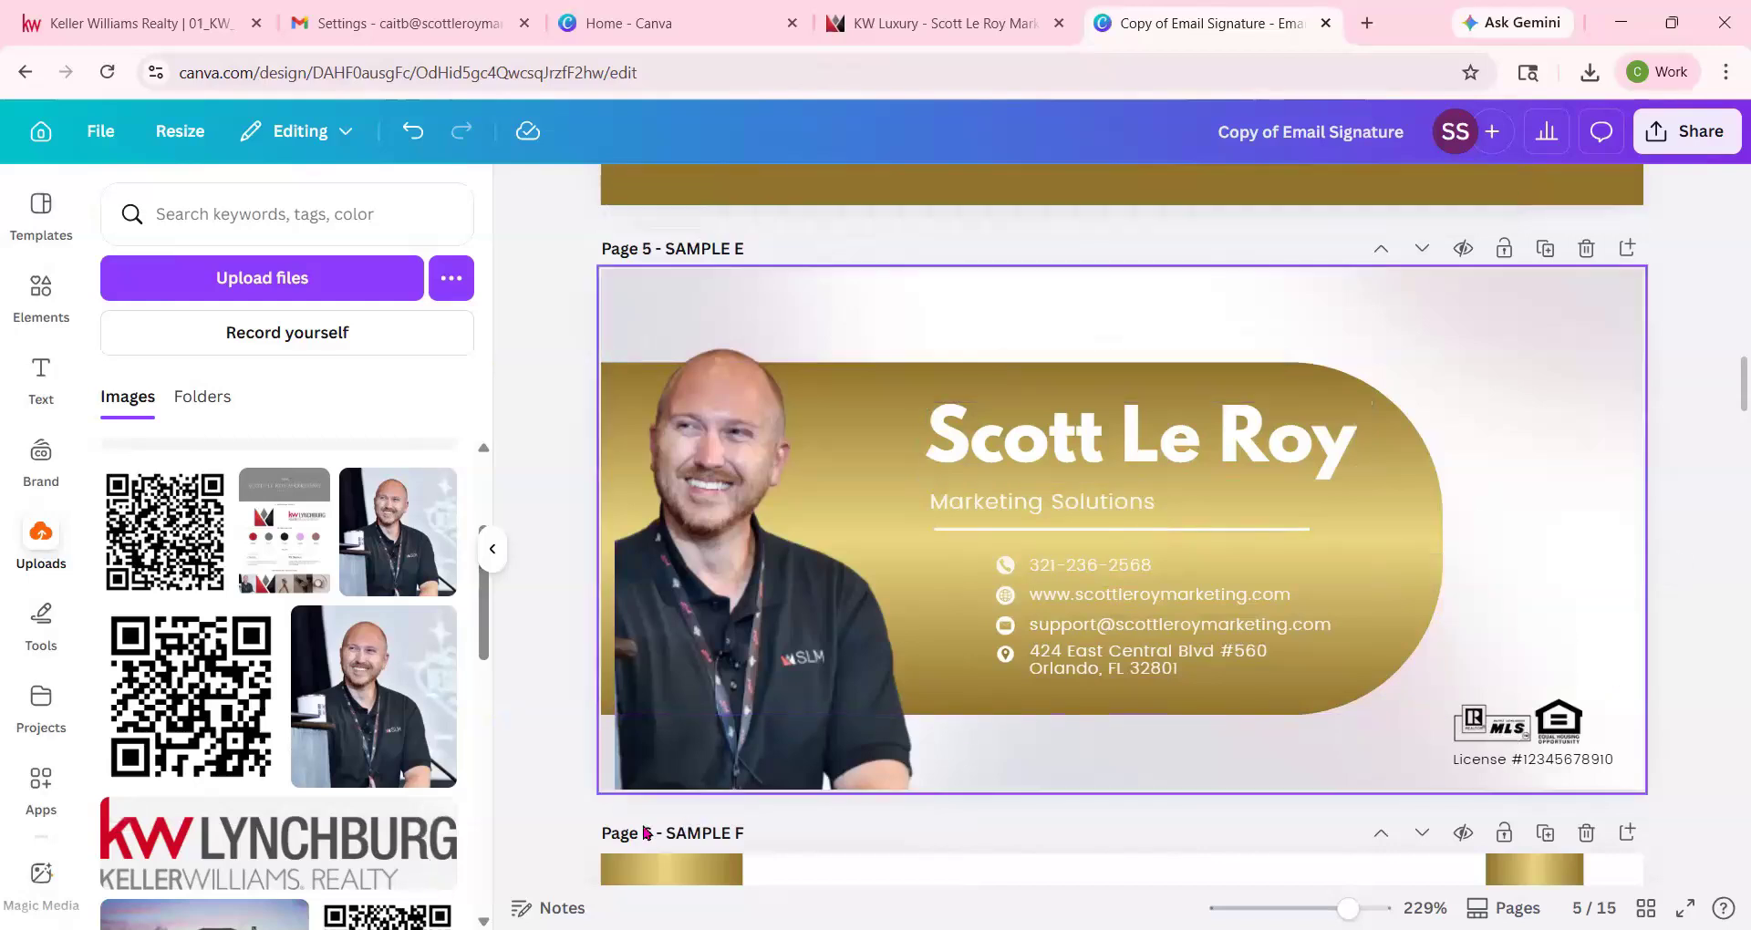
Add the KW Lynchburg logo, shrunk to 66 × 17, at the card's right side.
left_click(274, 844)
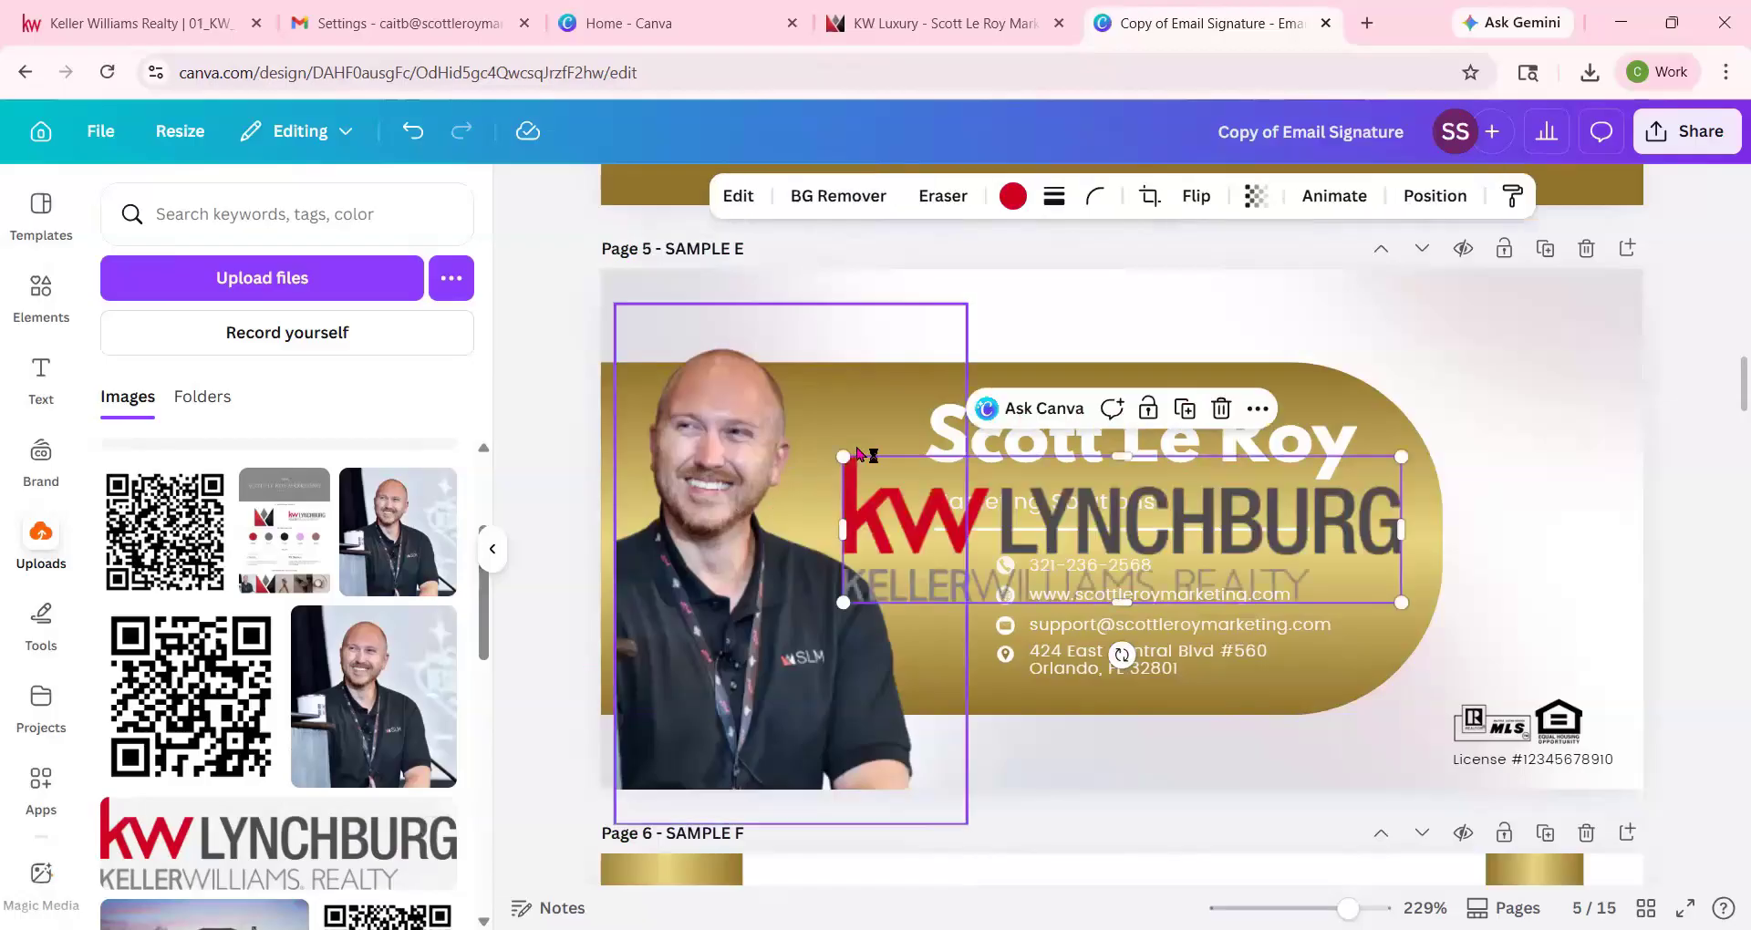
left_click_drag(843, 456, 1607, 620)
left_click(1636, 561)
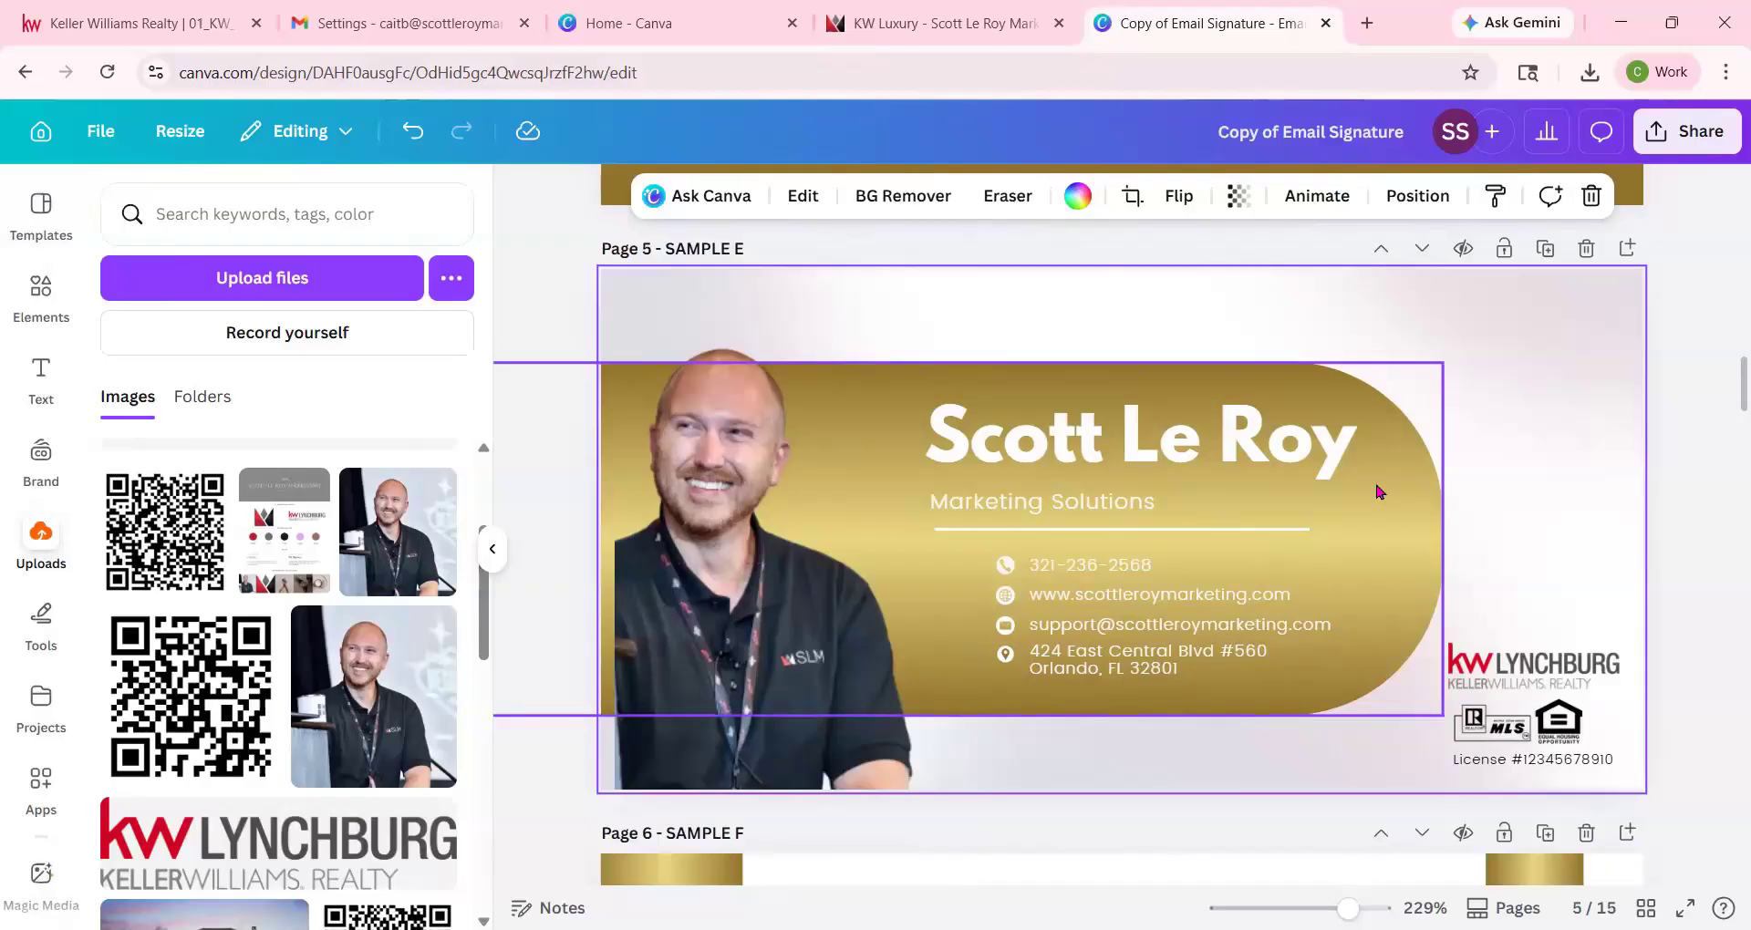
left_click(1418, 488)
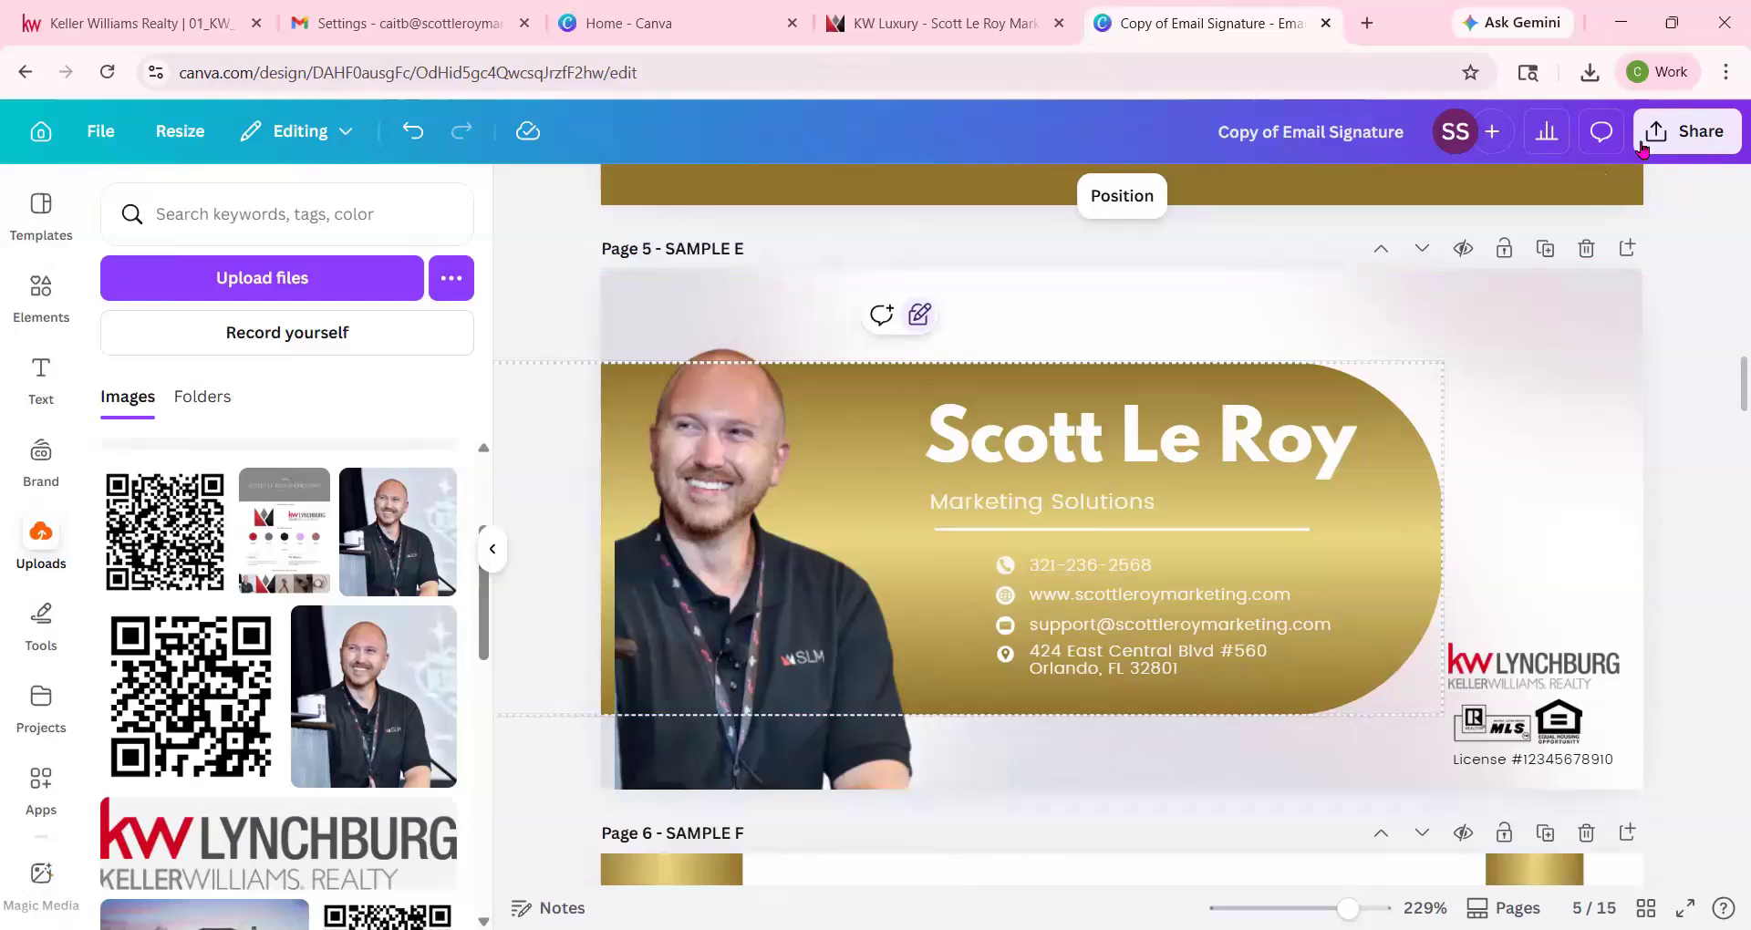
Download only Page 5 of the design as a PNG, SAMPLE E.png.
left_click(1669, 137)
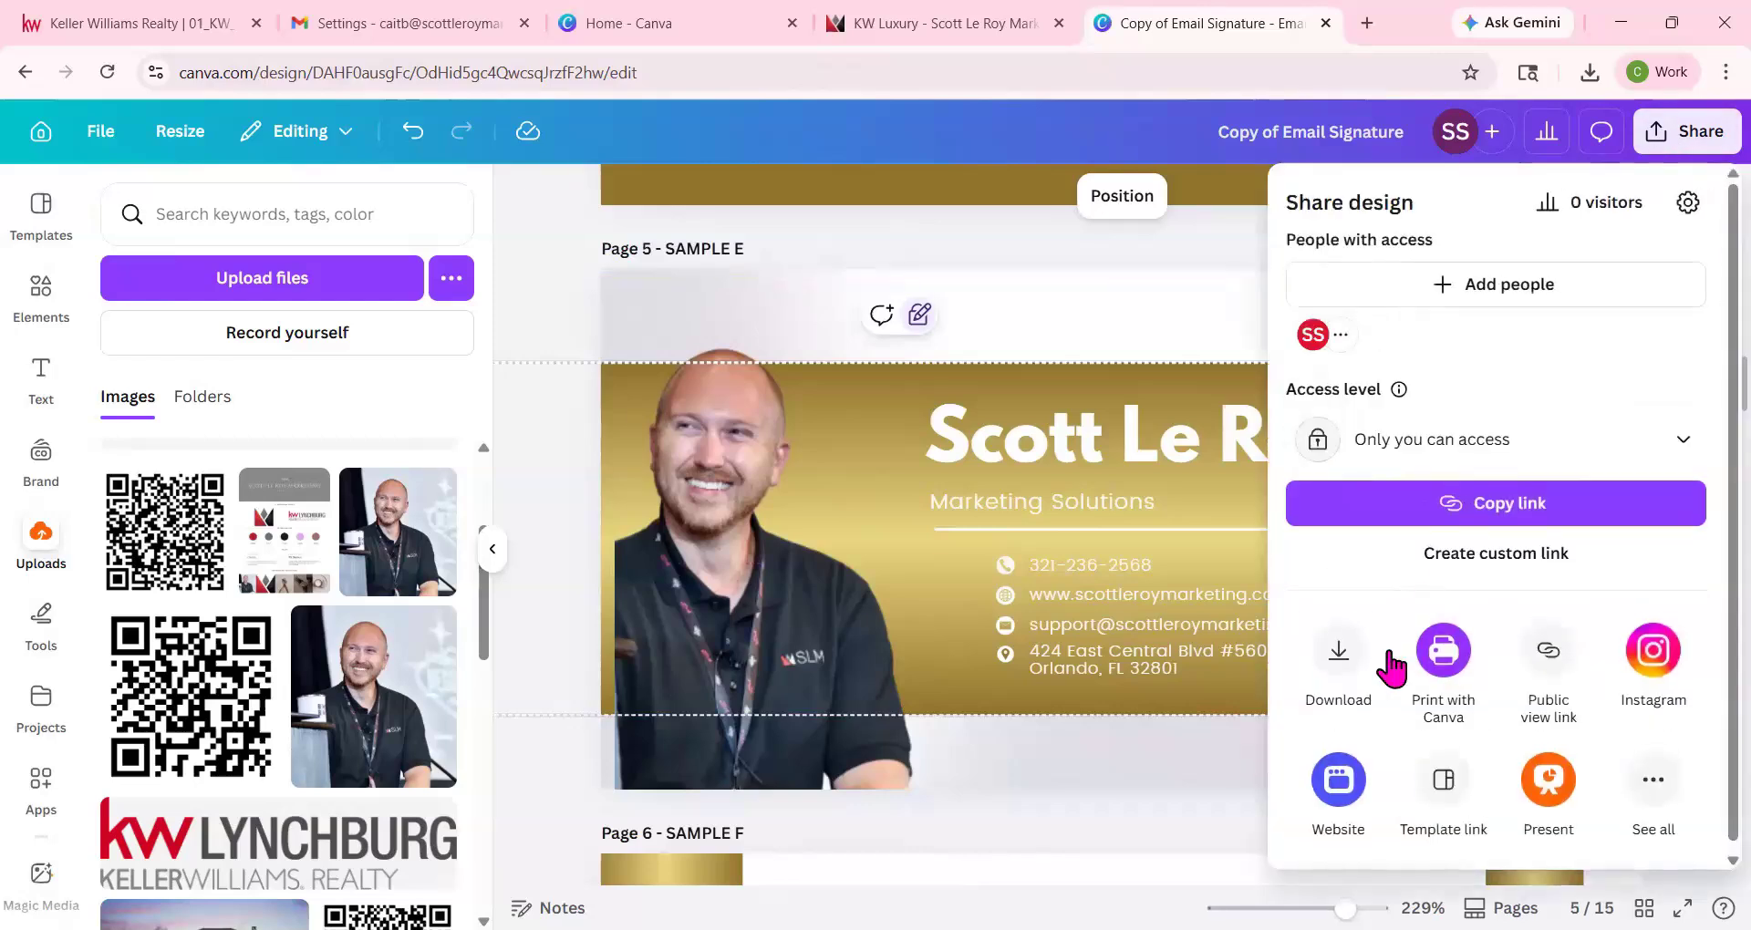
left_click(1334, 675)
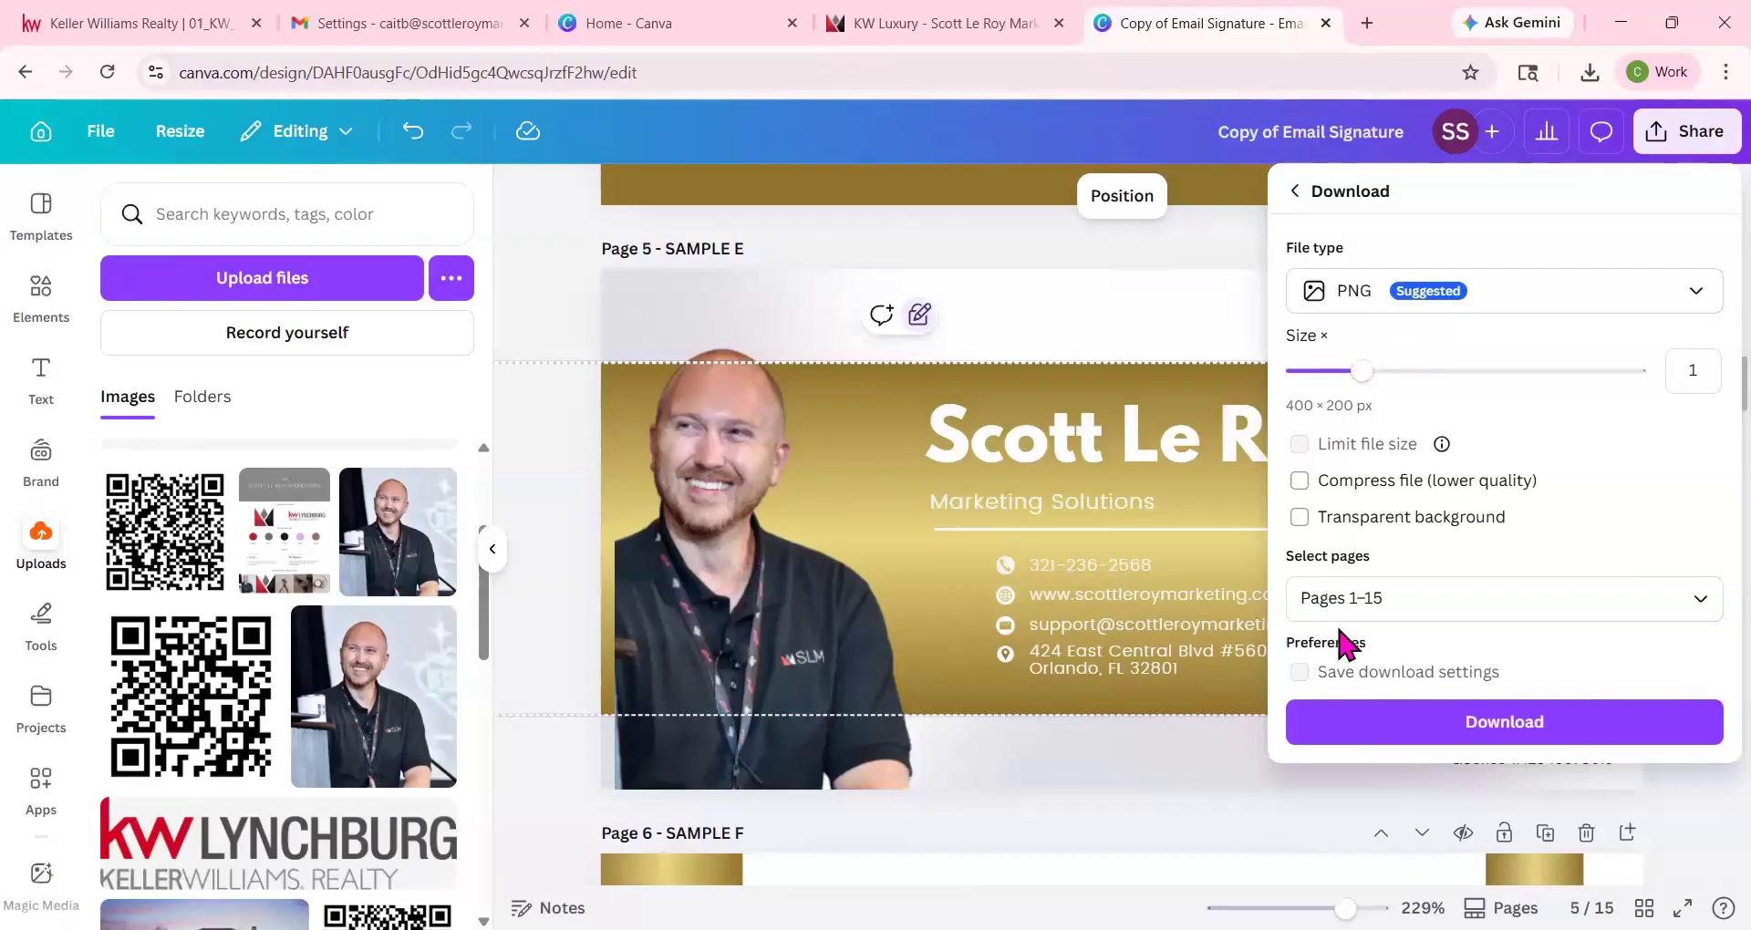
left_click(1422, 607)
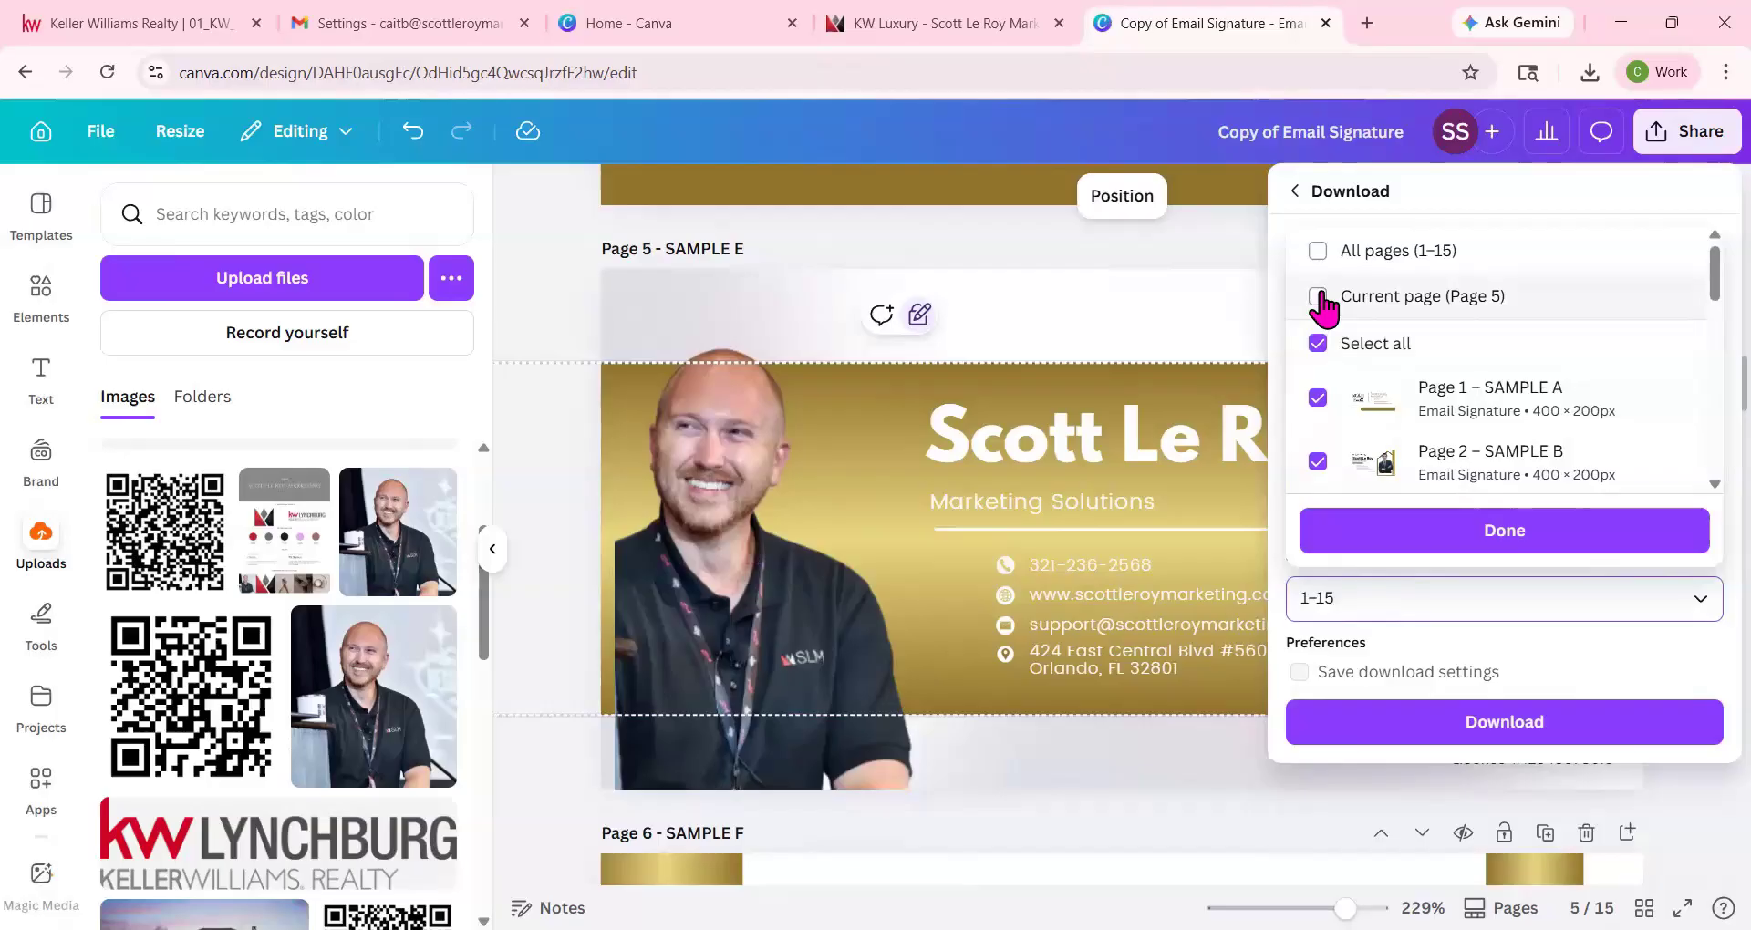
left_click(1319, 296)
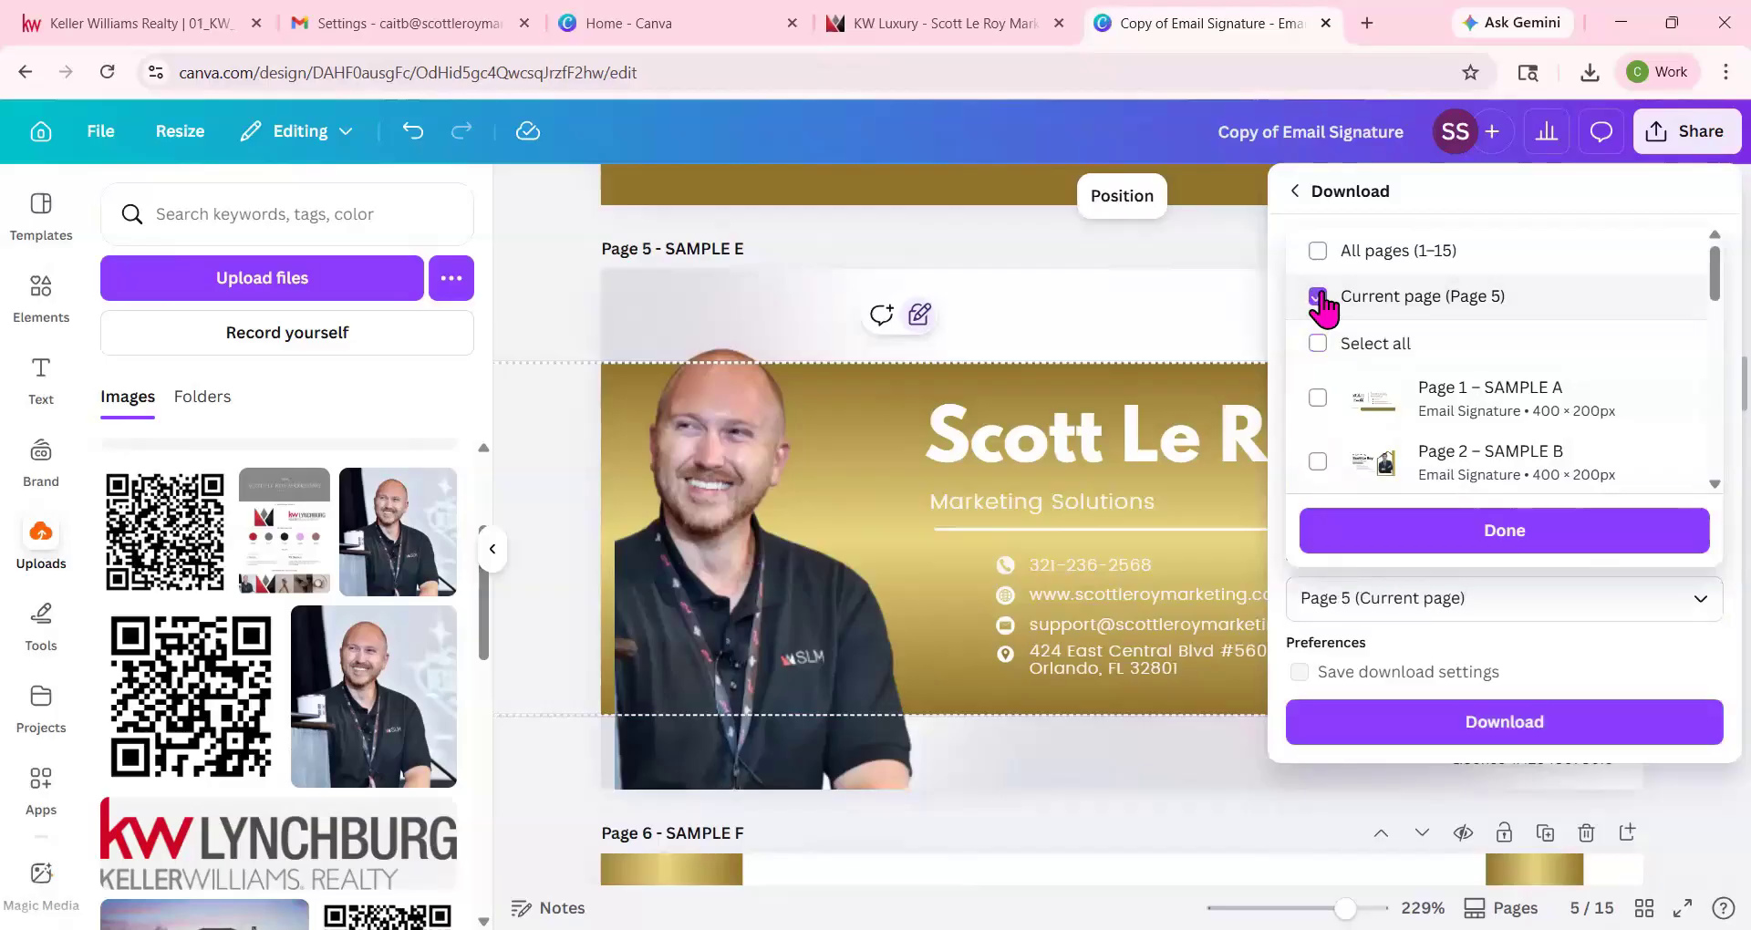
left_click(1442, 536)
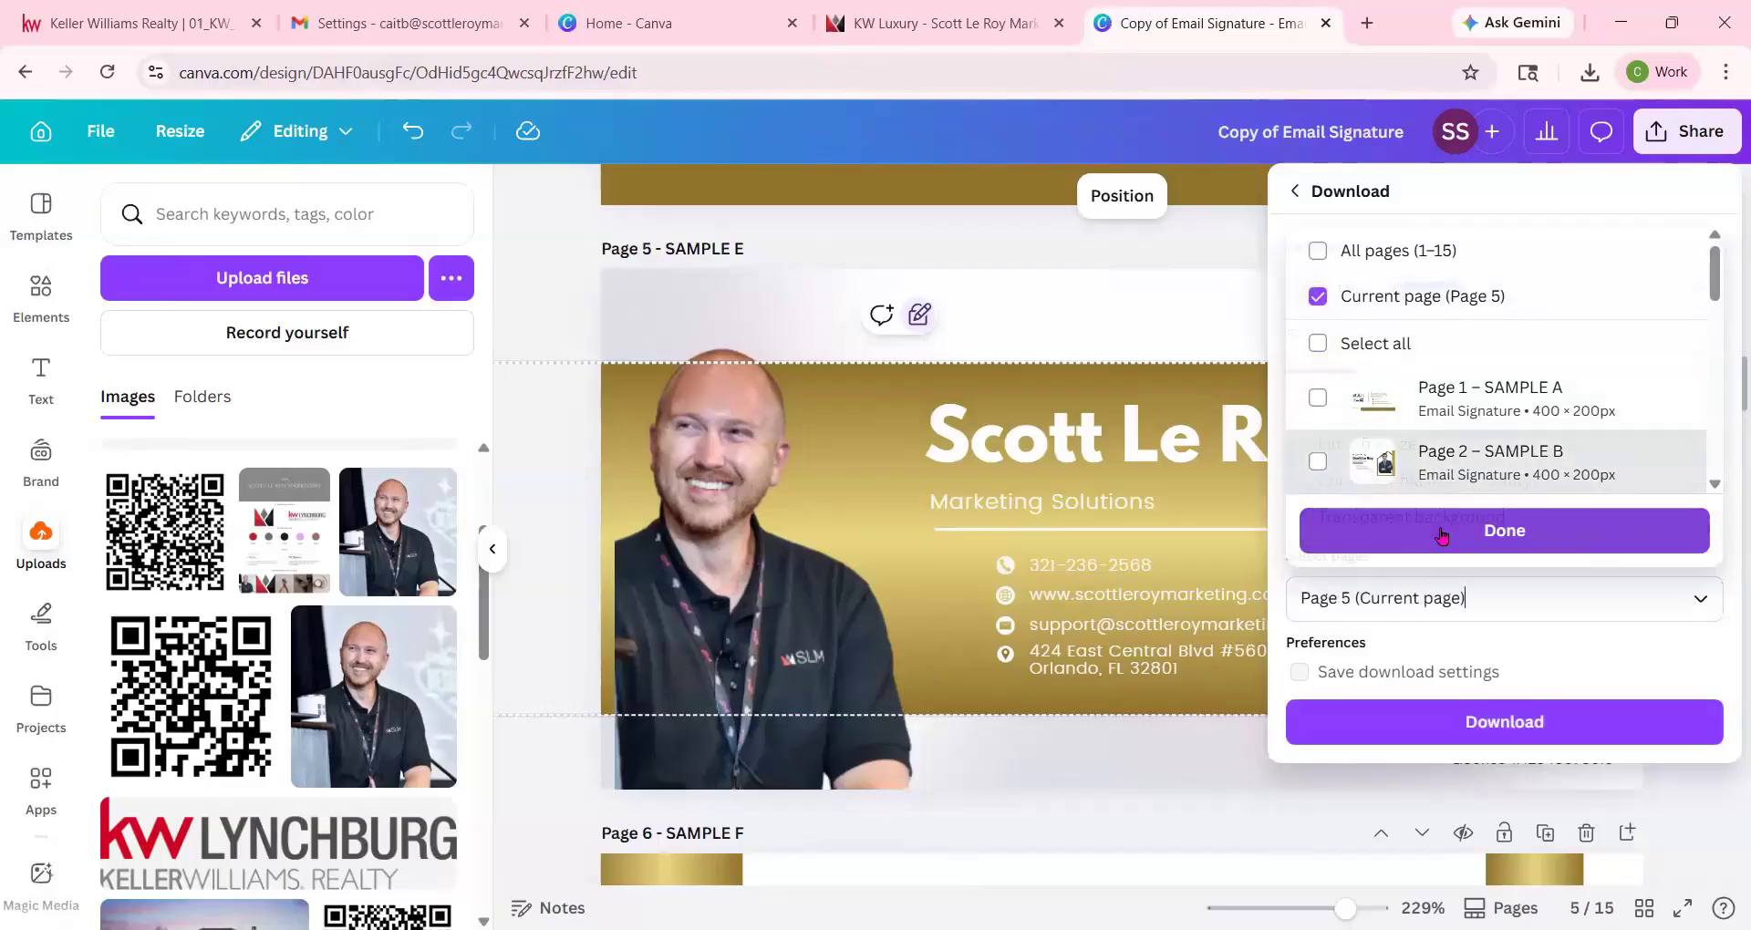
left_click(1469, 725)
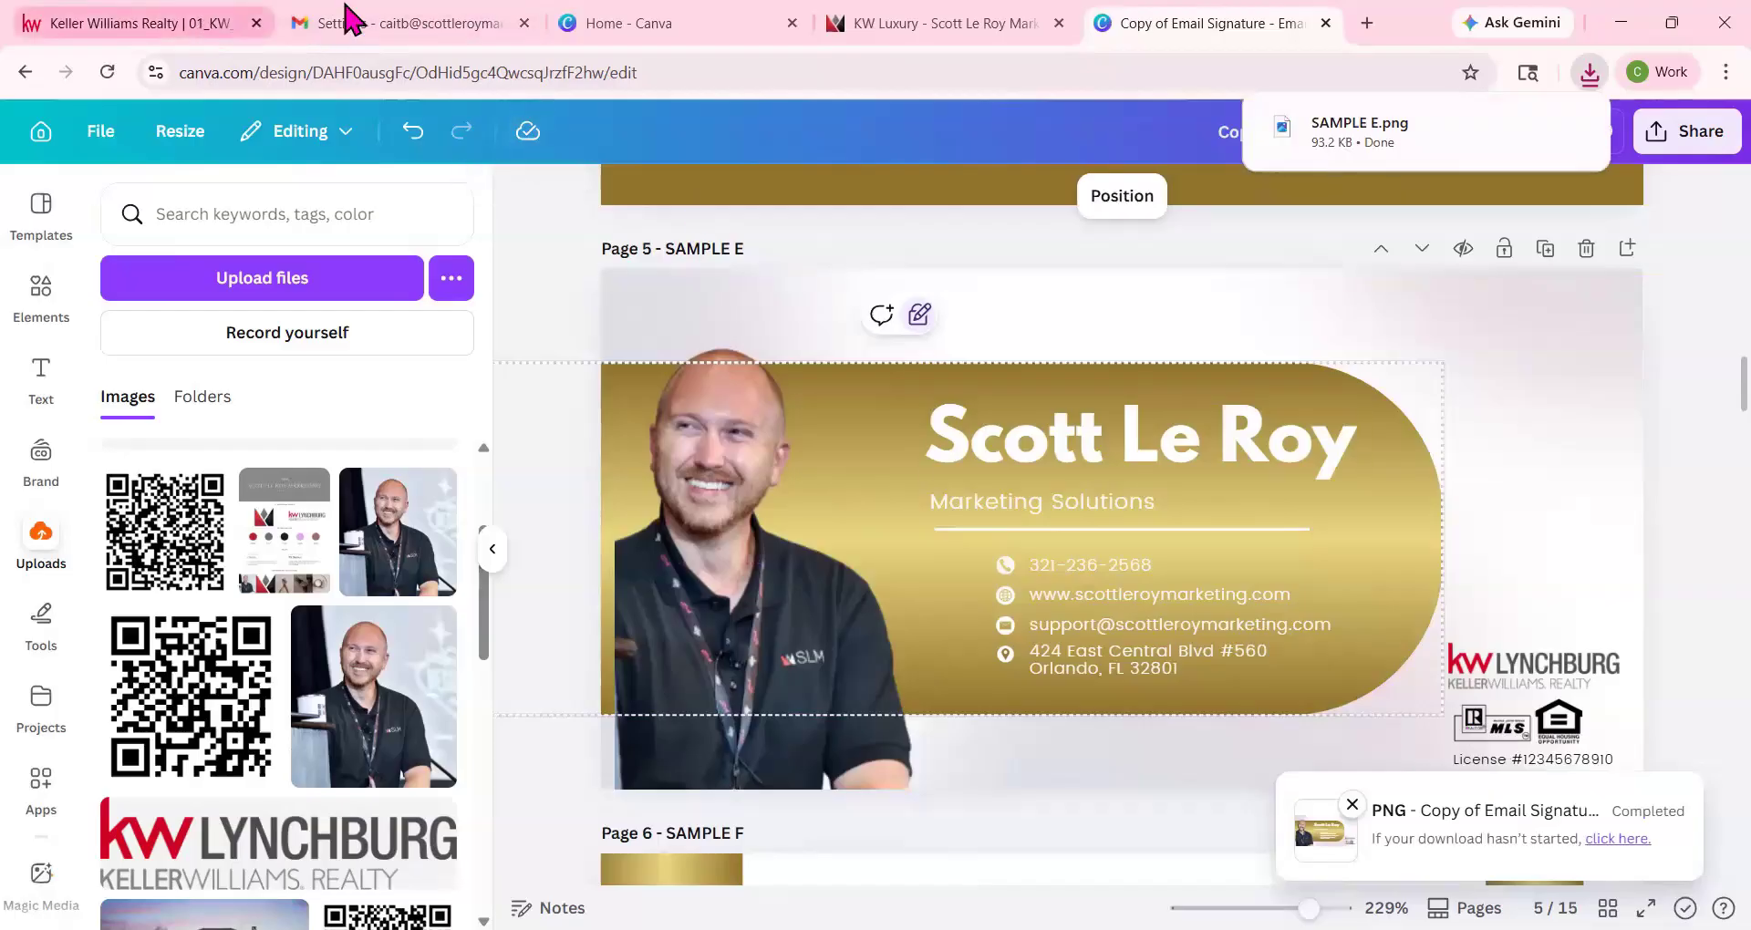
left_click(365, 23)
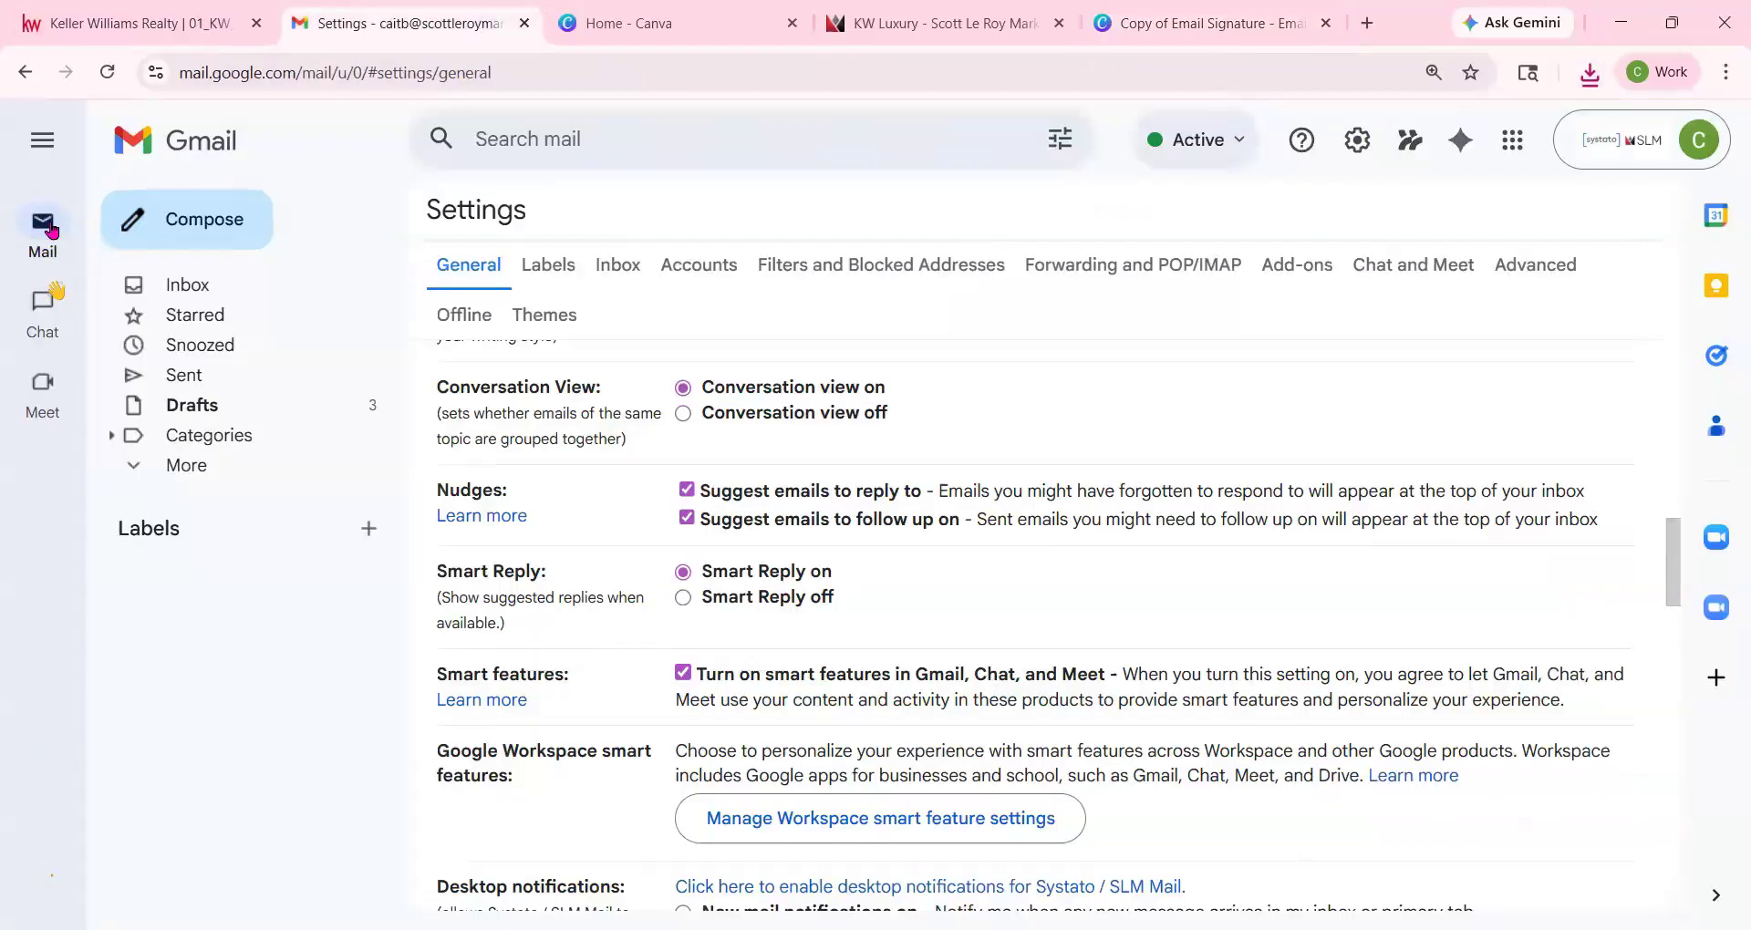
Open Gmail's full settings page and scroll to the Signature section.
left_click(48, 228)
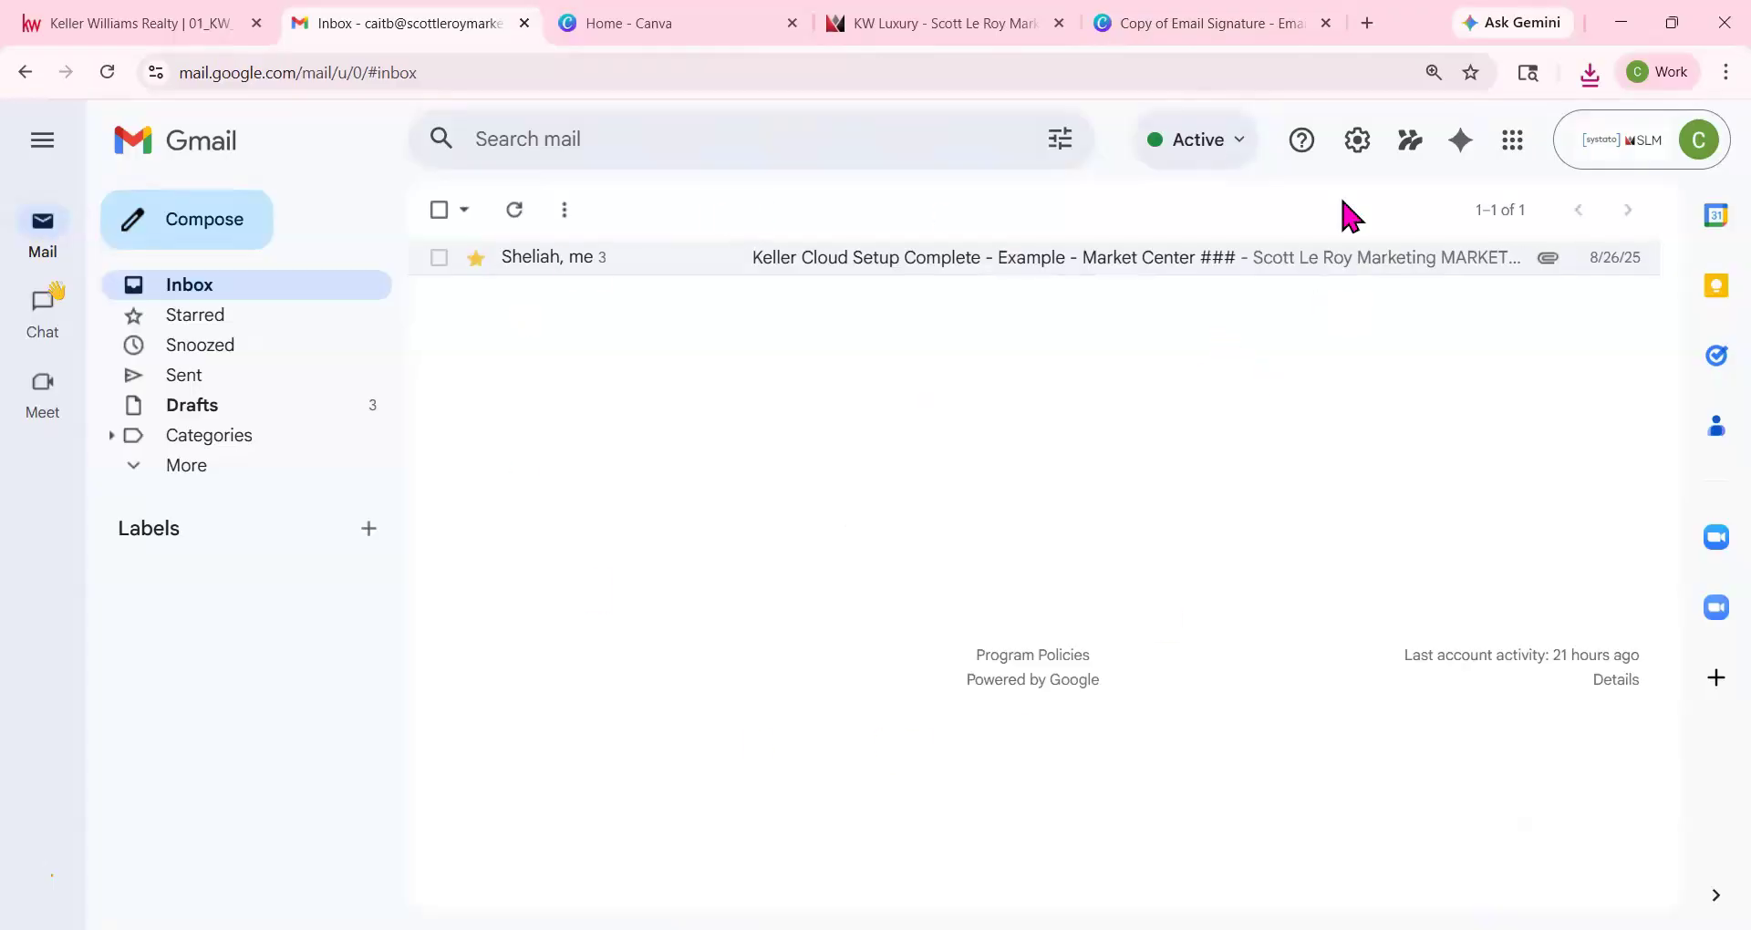
left_click(1359, 142)
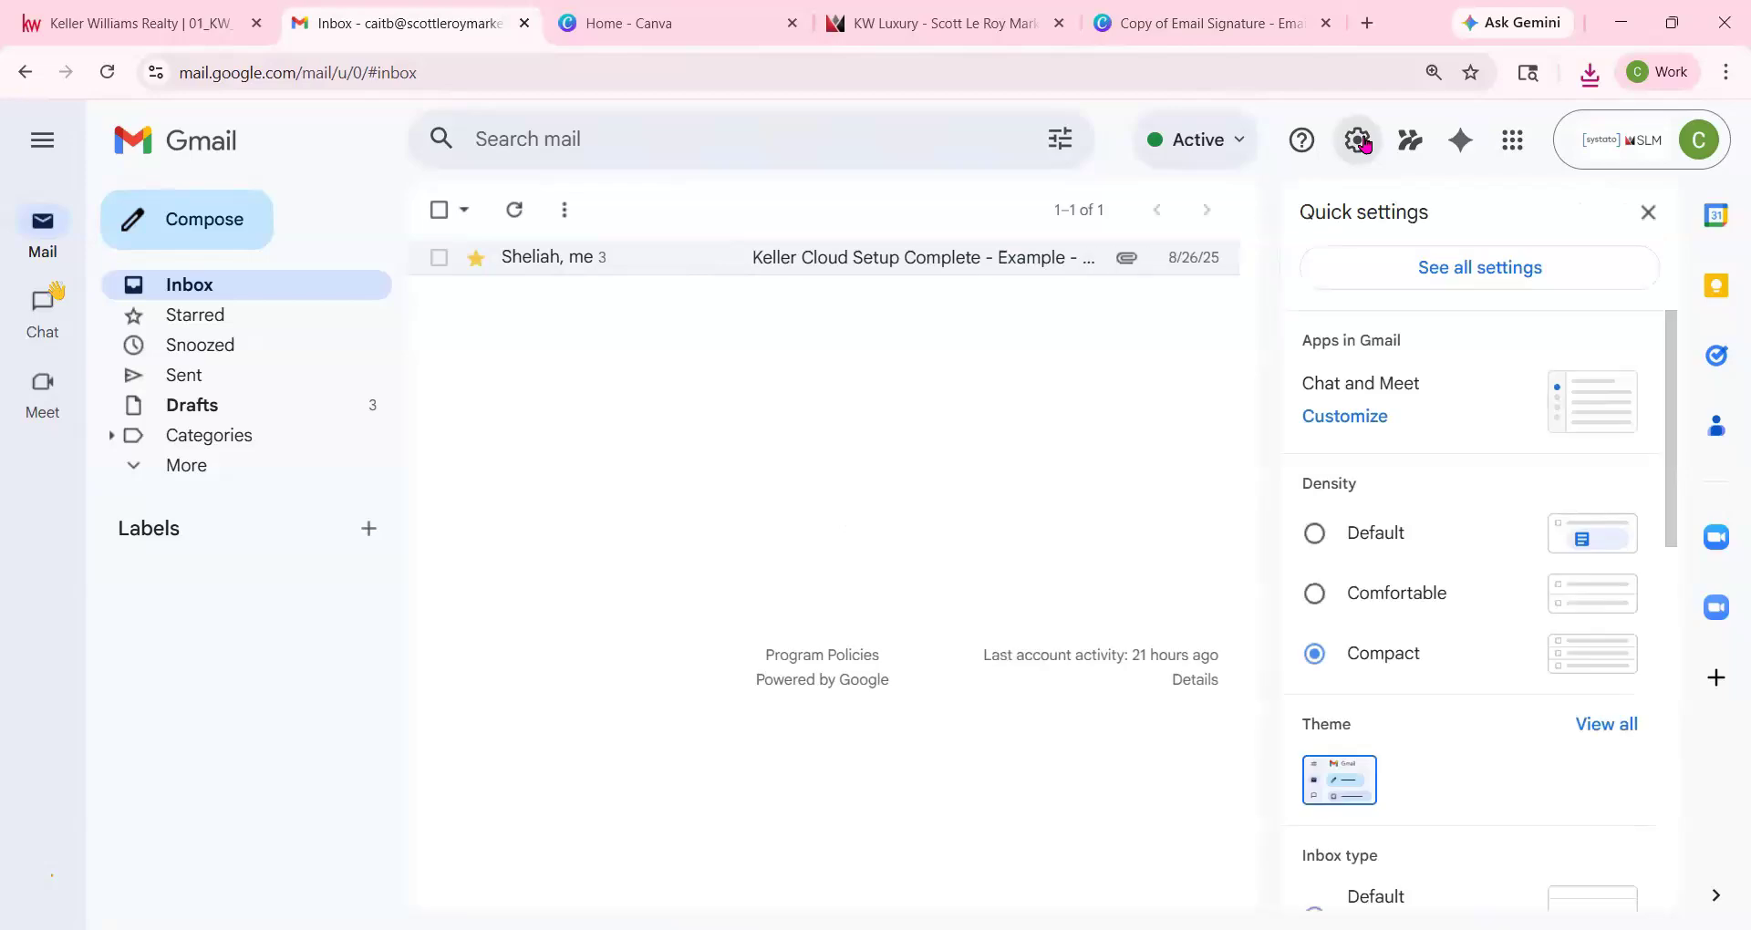
left_click(1427, 275)
scroll(1039, 559, "down", 10)
scroll(1042, 561, "down", 15)
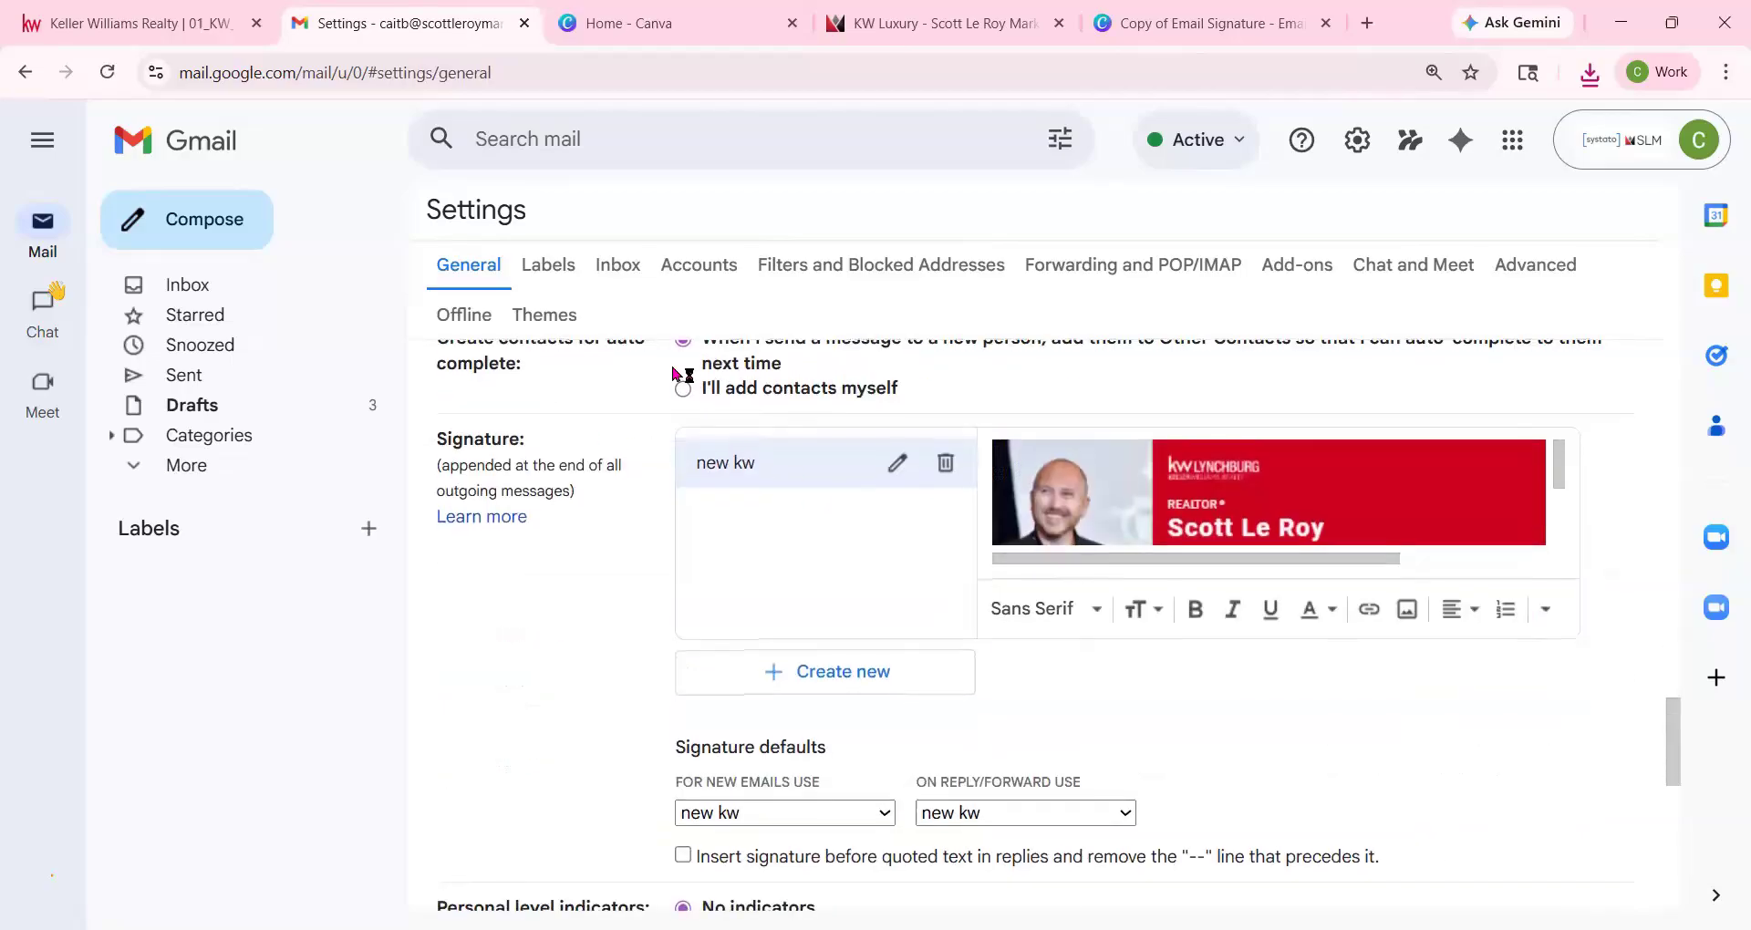
Create a new signature named 'tip video canva' and open its Add an image dialog.
left_click(839, 675)
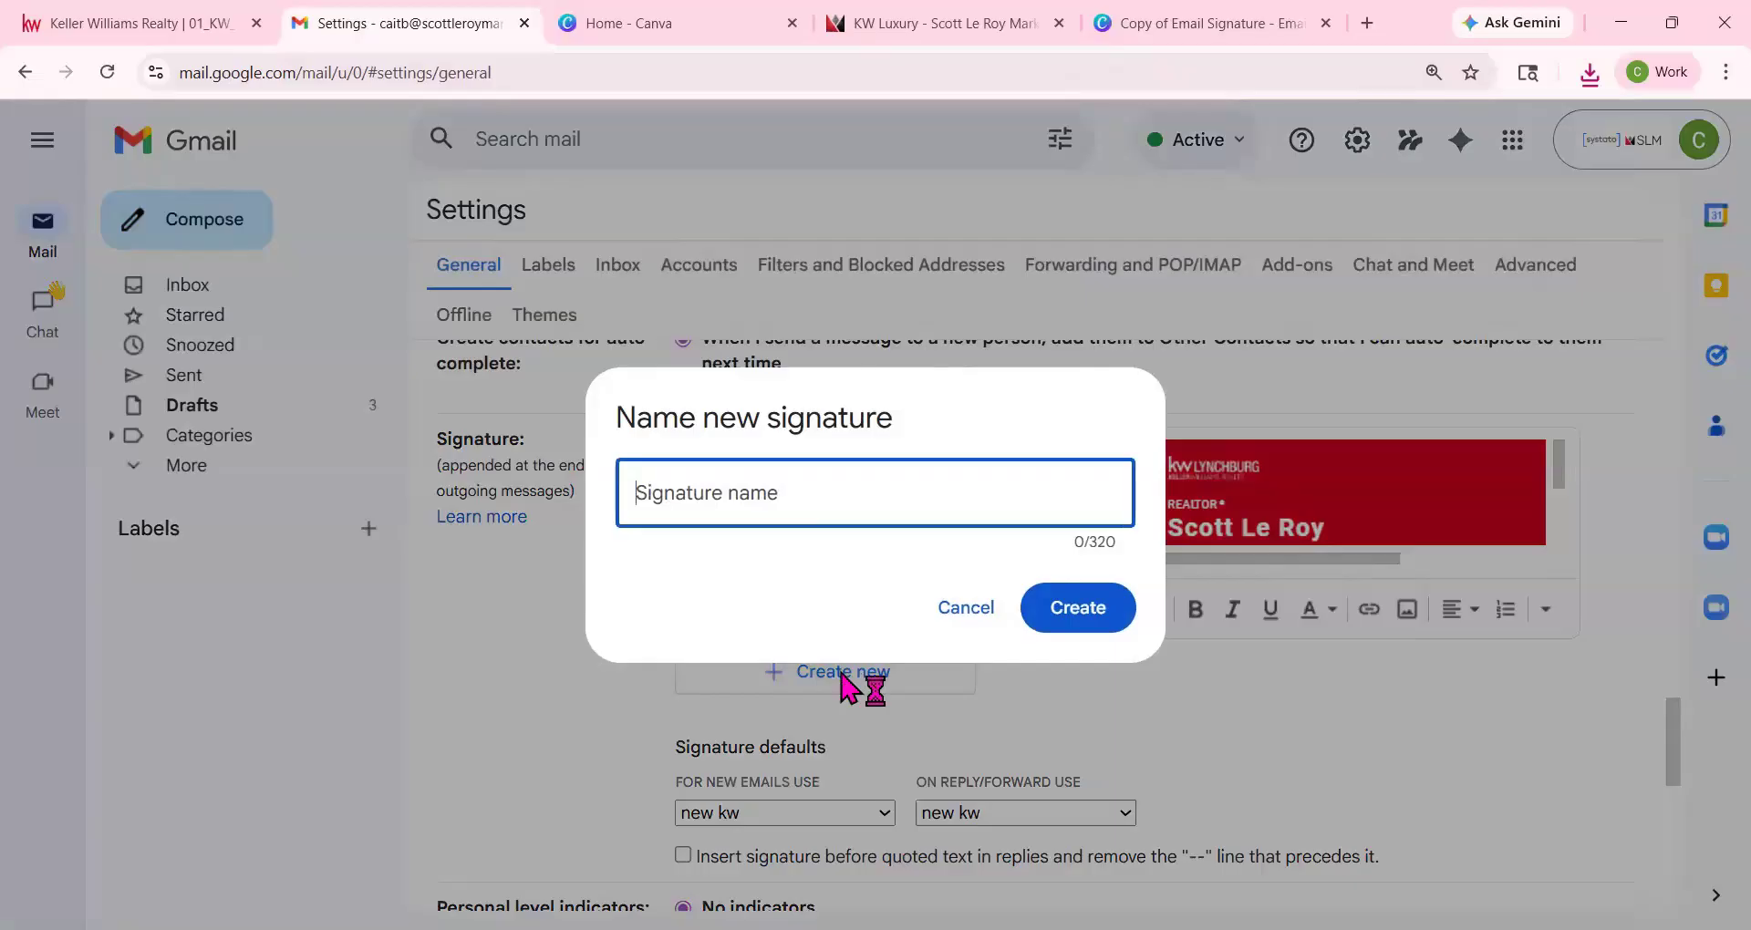
type("tip video canva")
left_click(1061, 613)
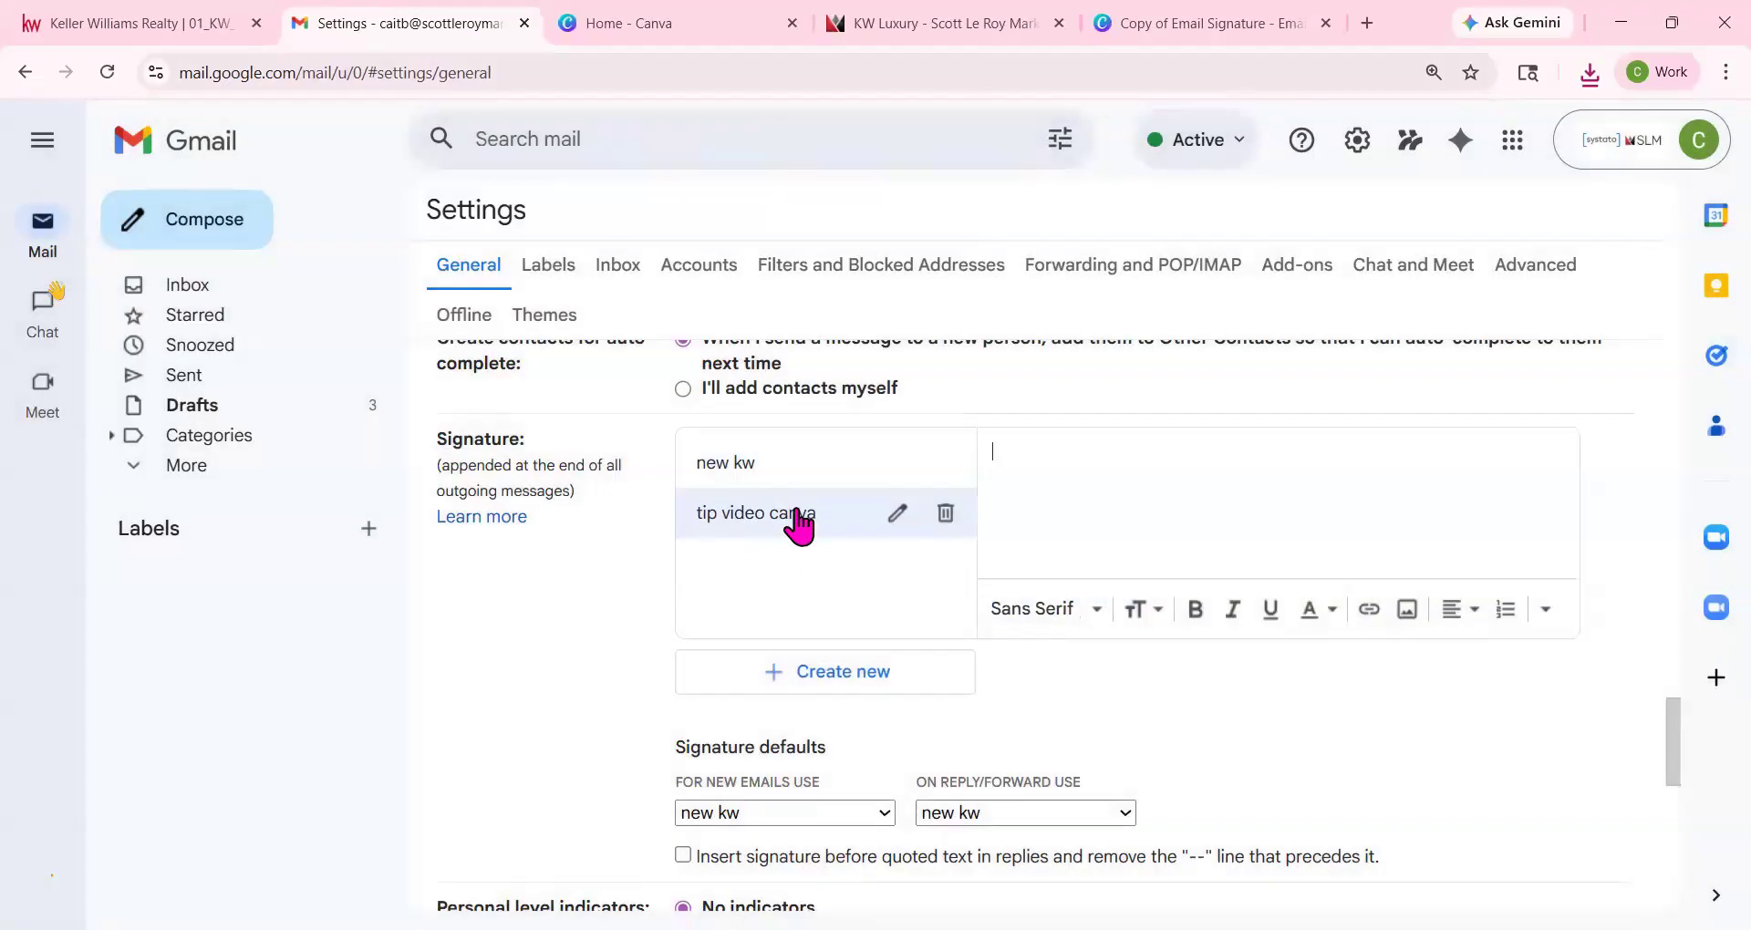
left_click(1409, 613)
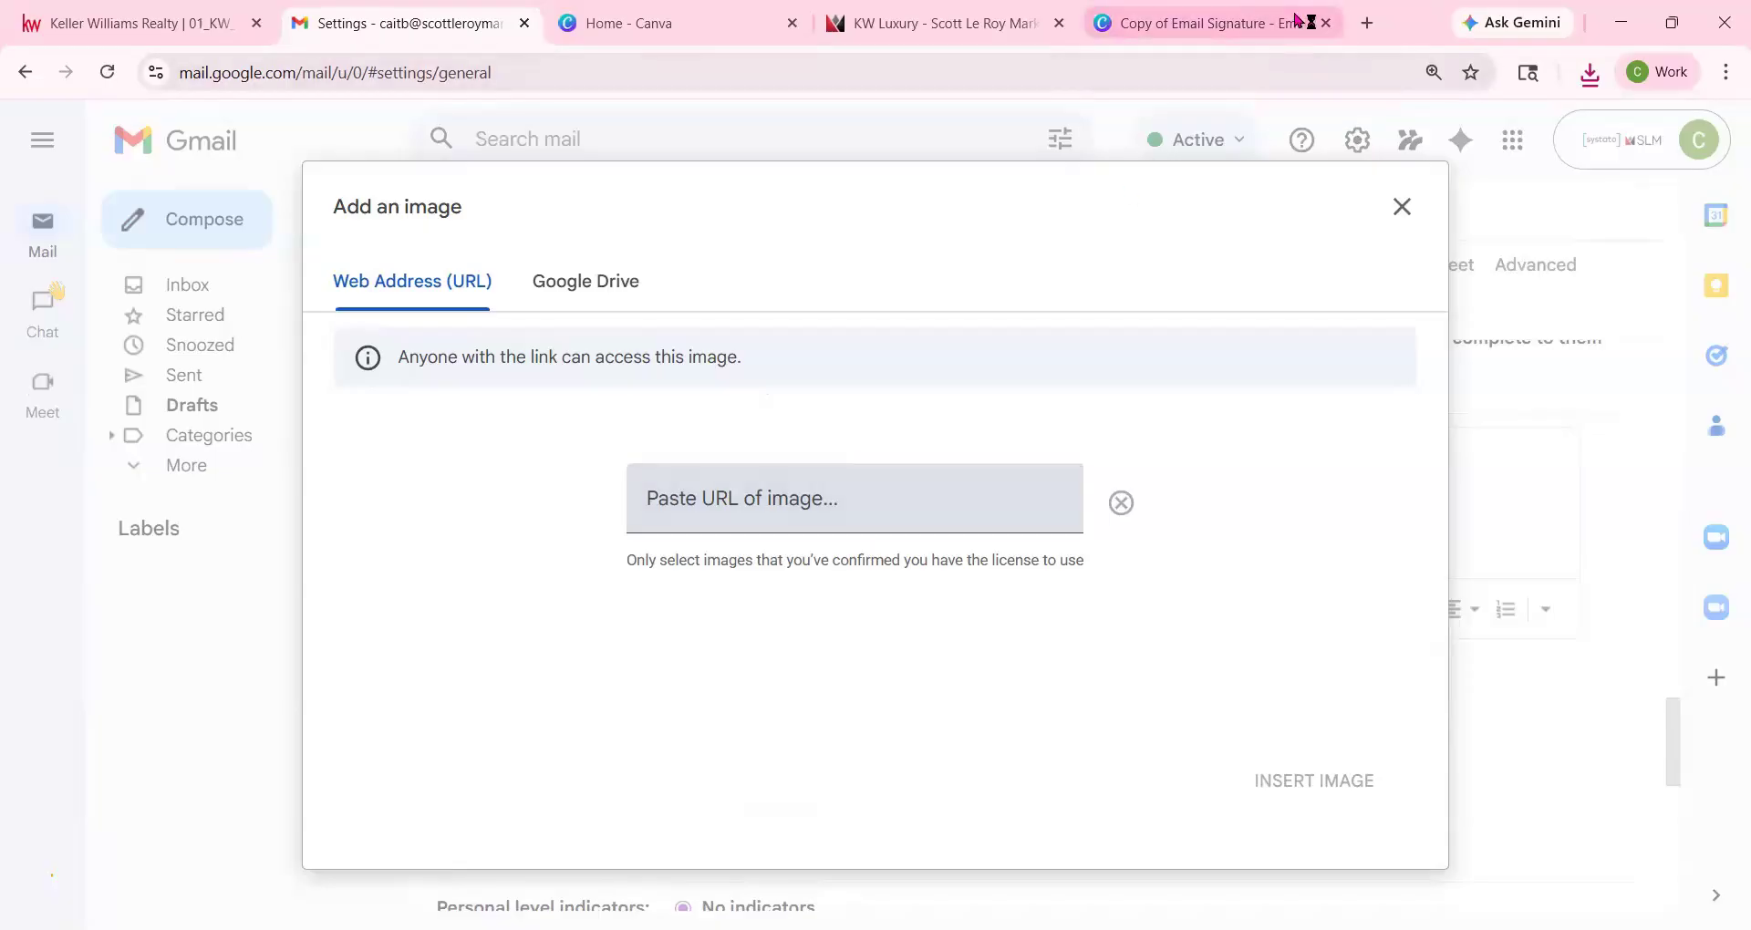
Upload the signature PNG as a new post on imgur.com.
left_click(1368, 23)
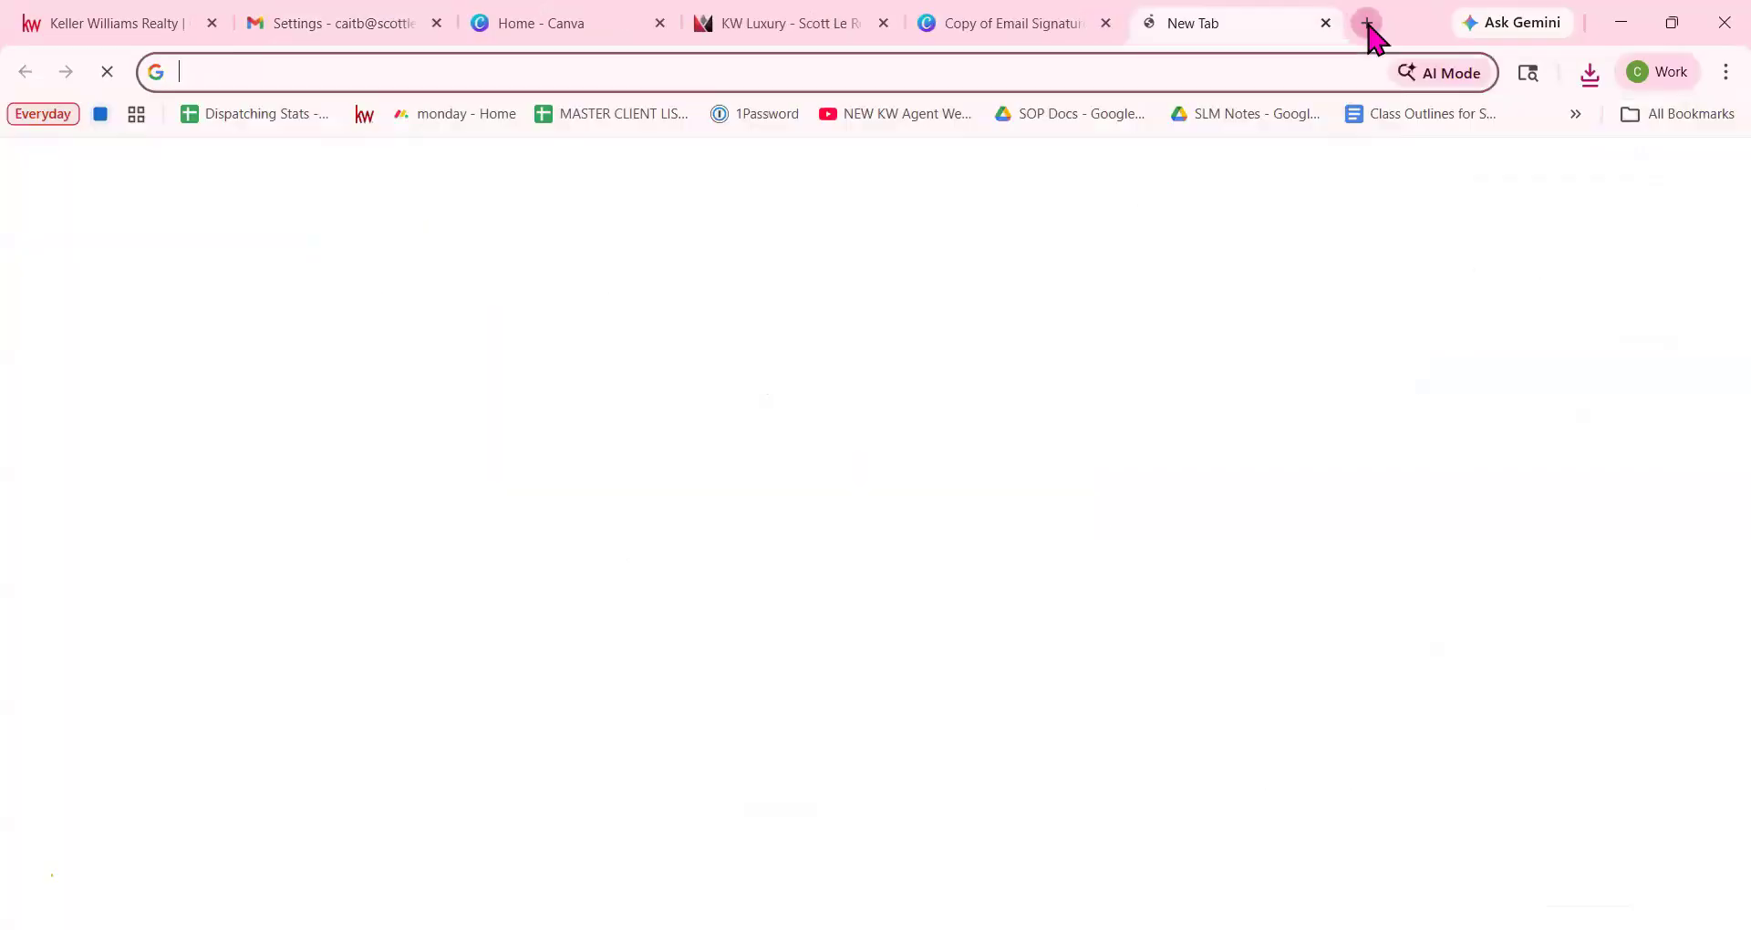
type("imgu")
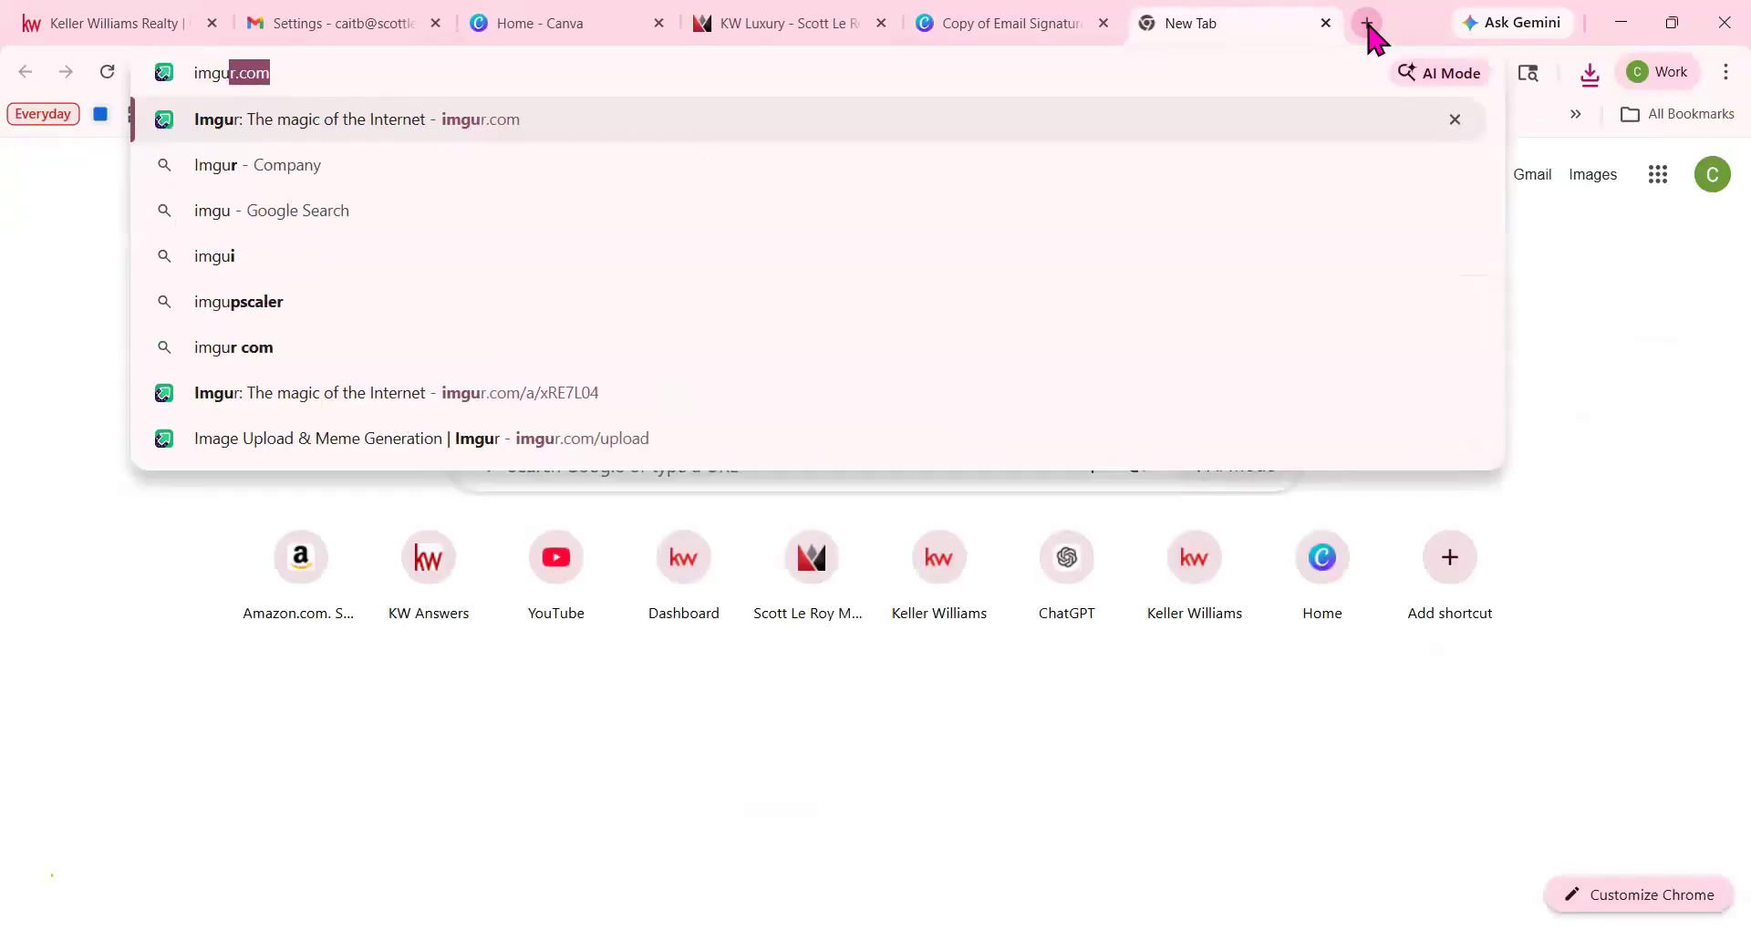
type("r.com")
key("Return")
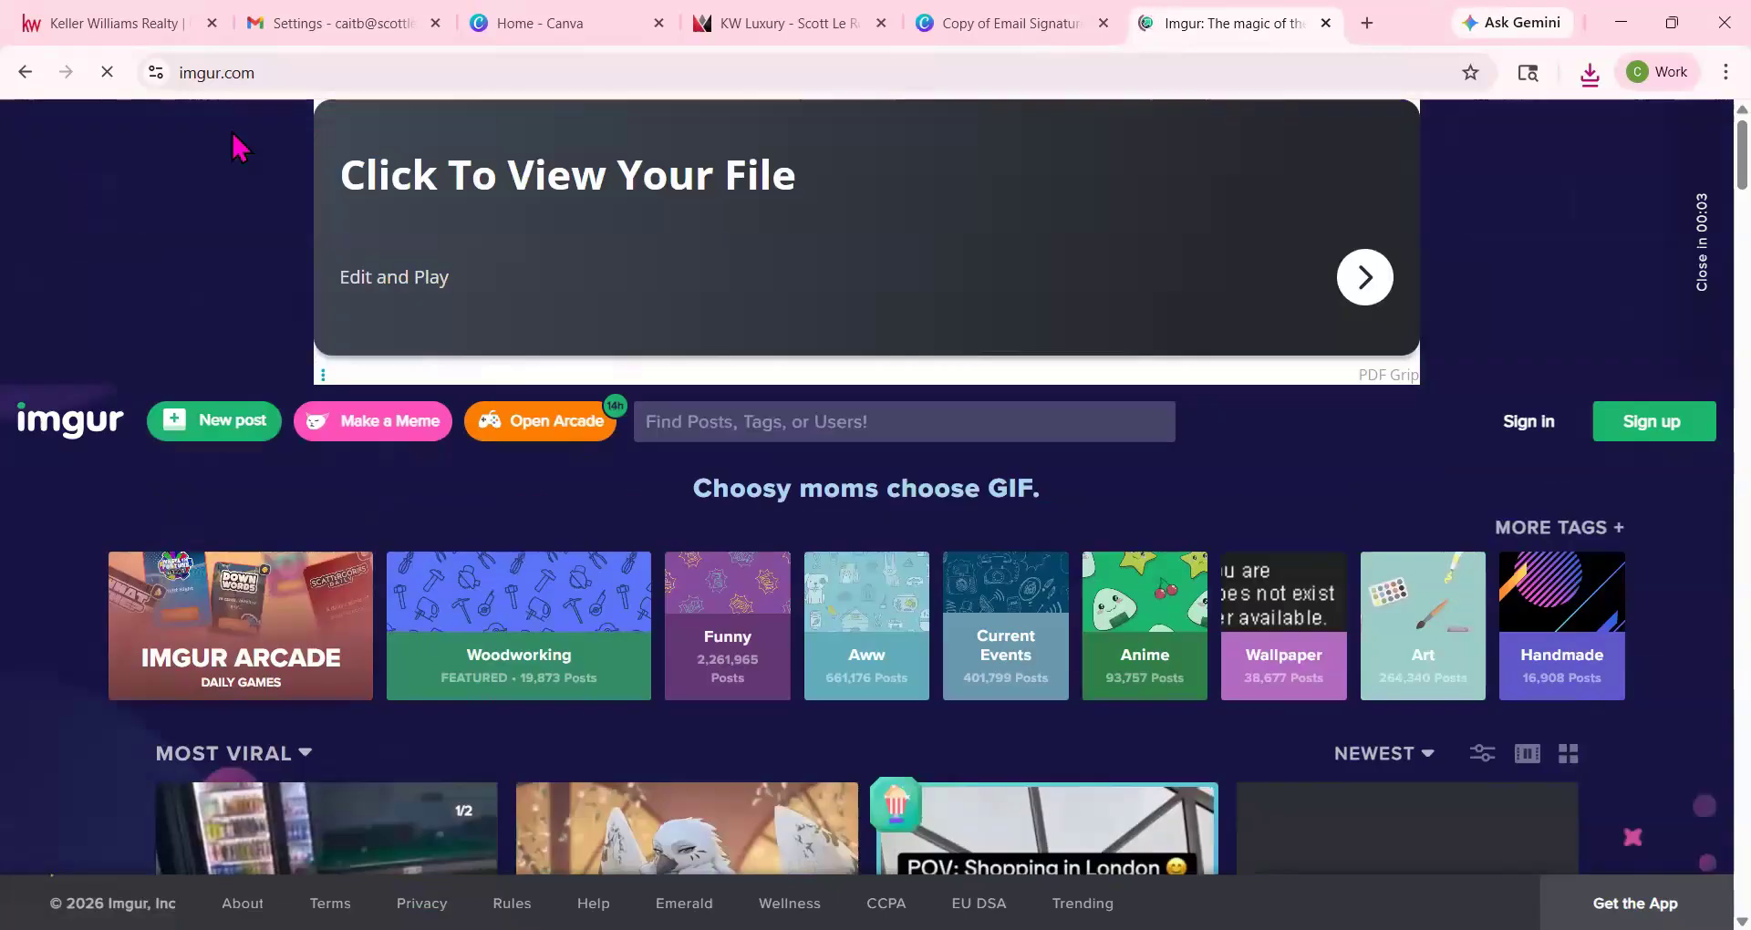
left_click(235, 425)
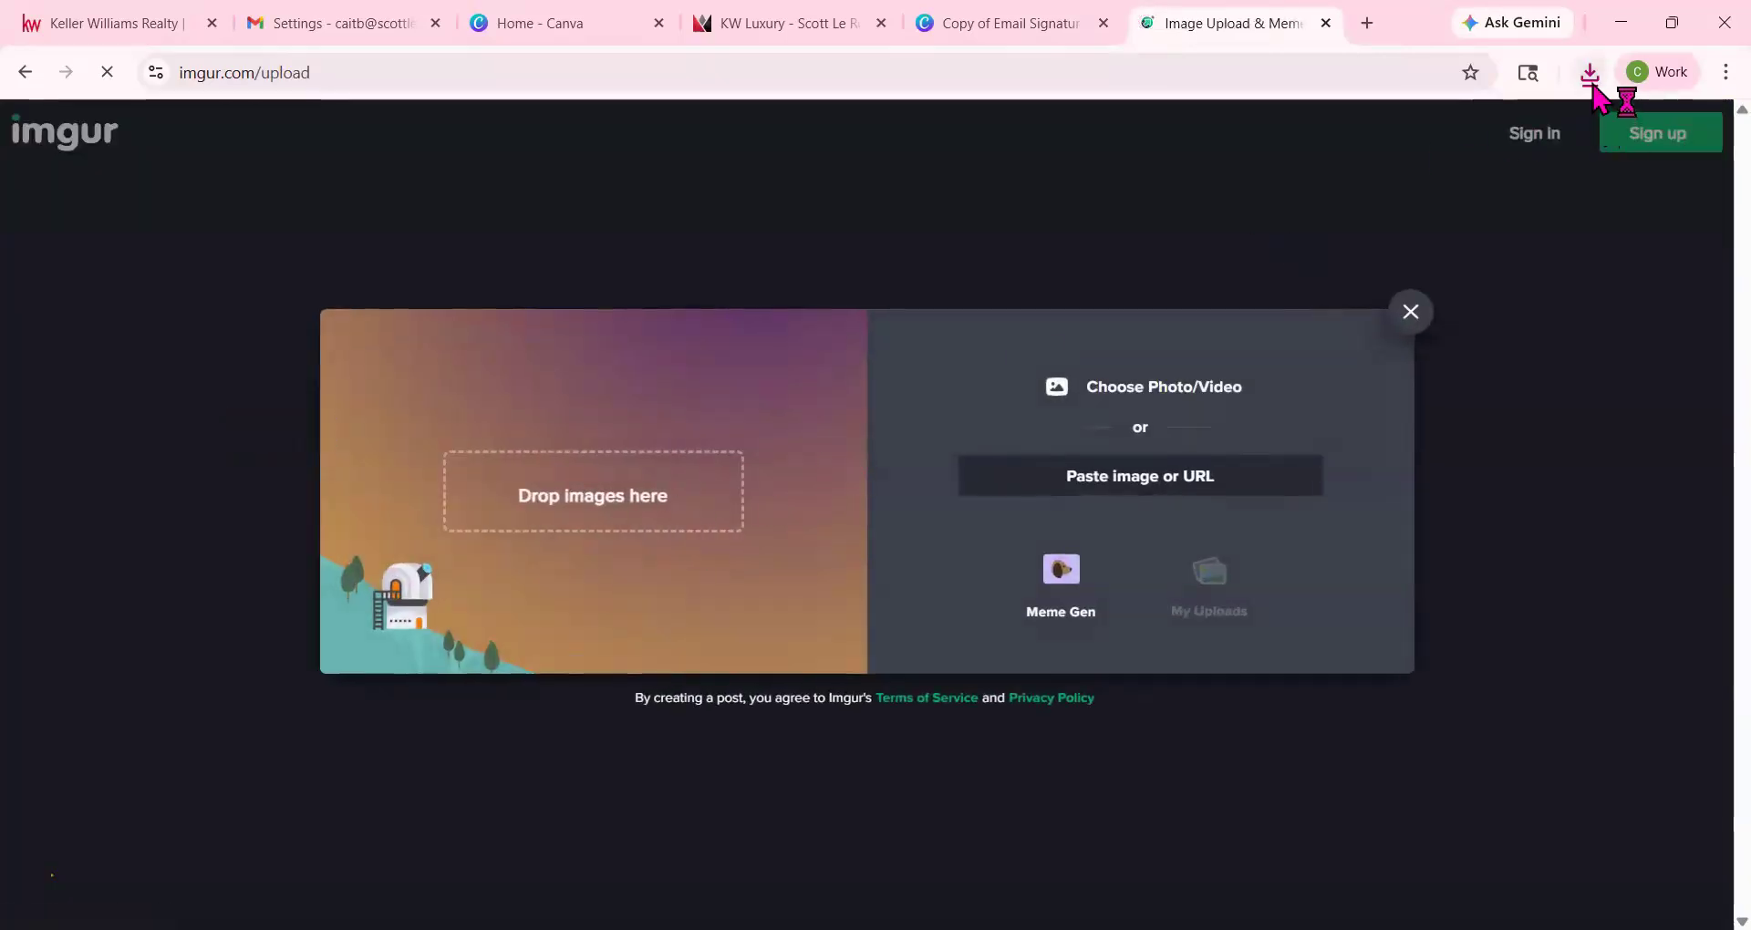
left_click_drag(1414, 188, 604, 507)
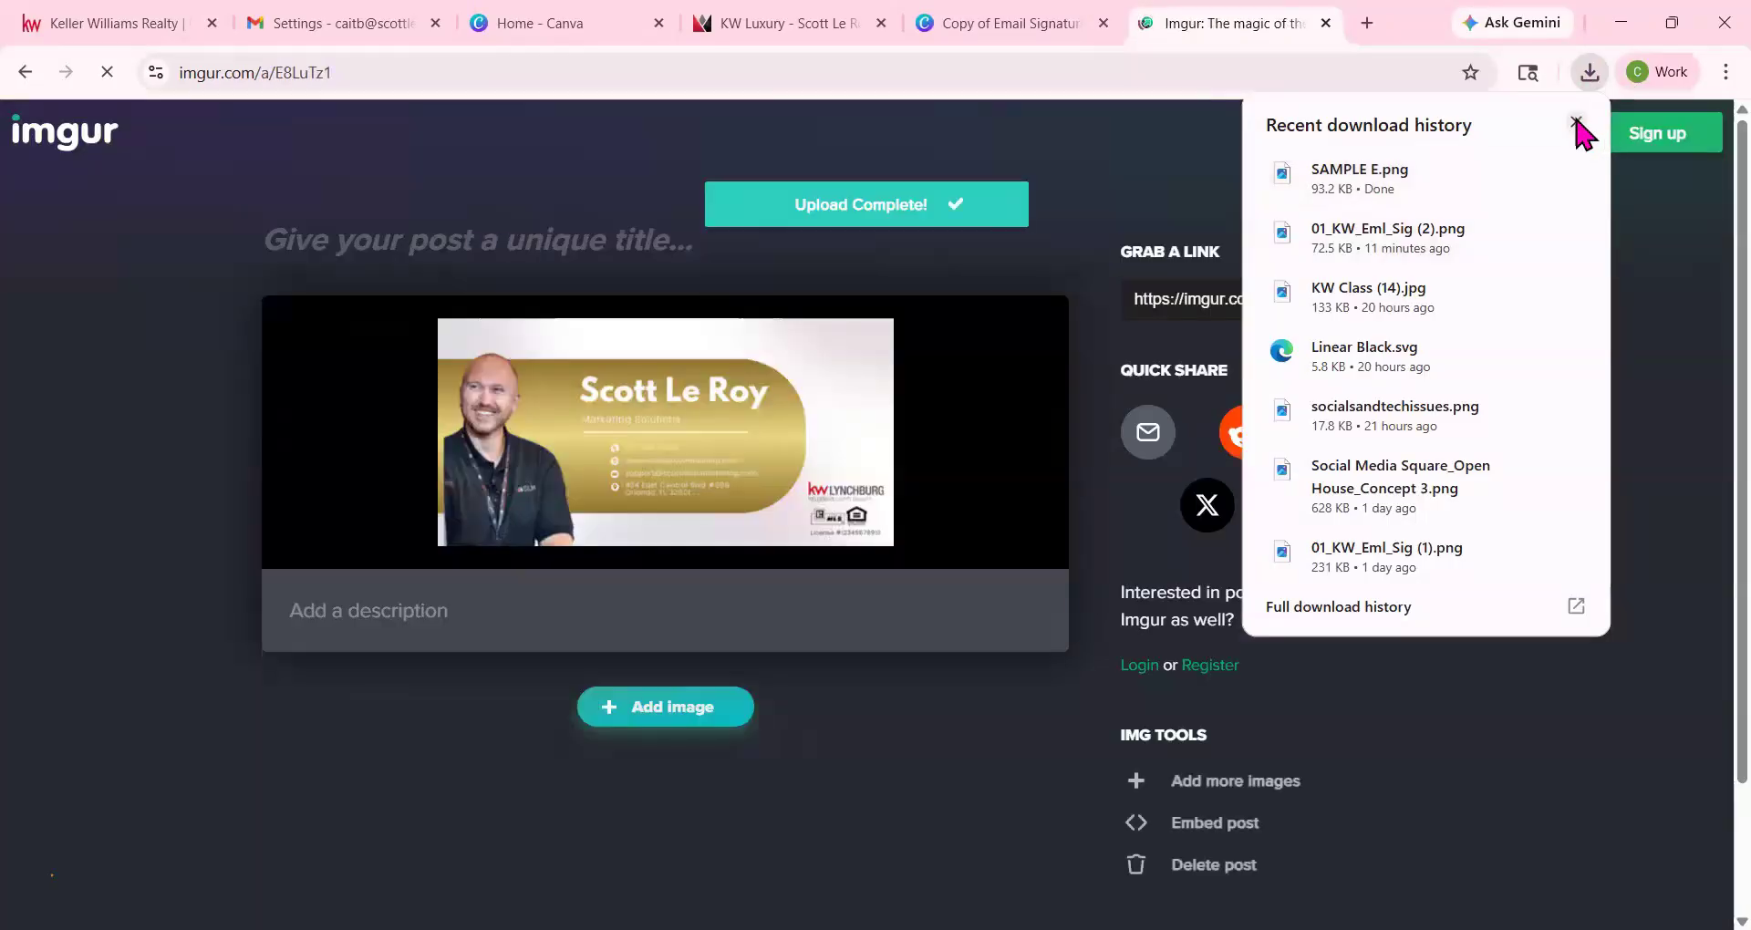
left_click(1578, 124)
Copy the uploaded image's direct address and paste it into Gmail's image URL field.
right_click(748, 513)
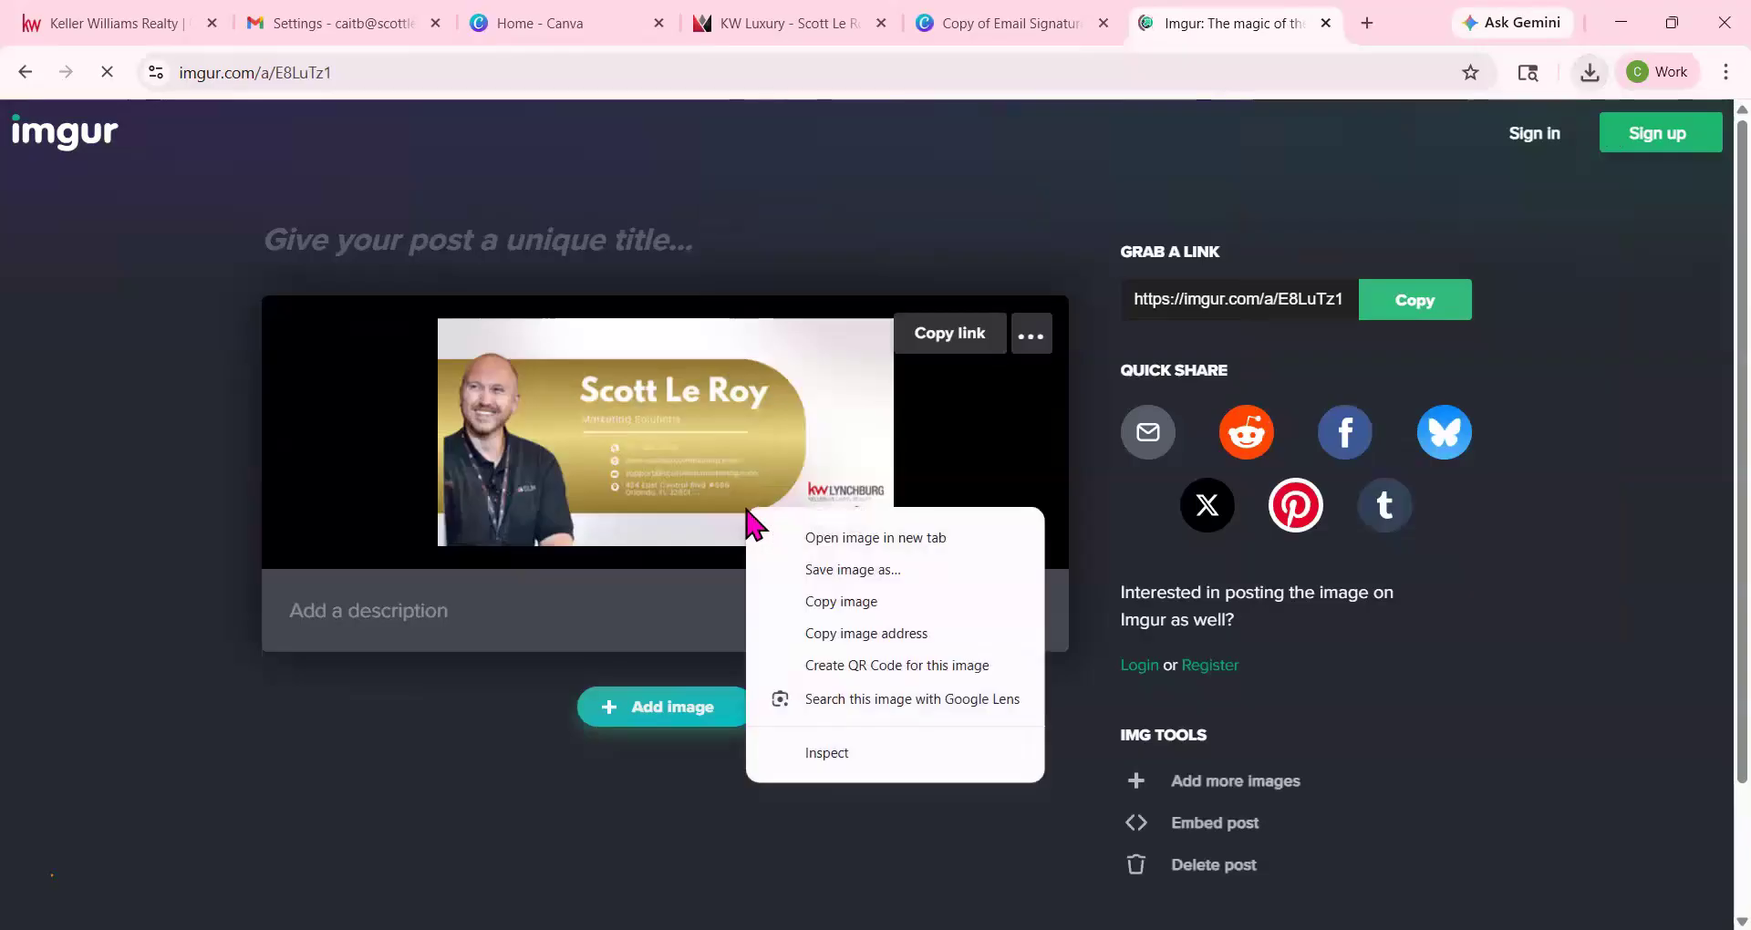
left_click(816, 540)
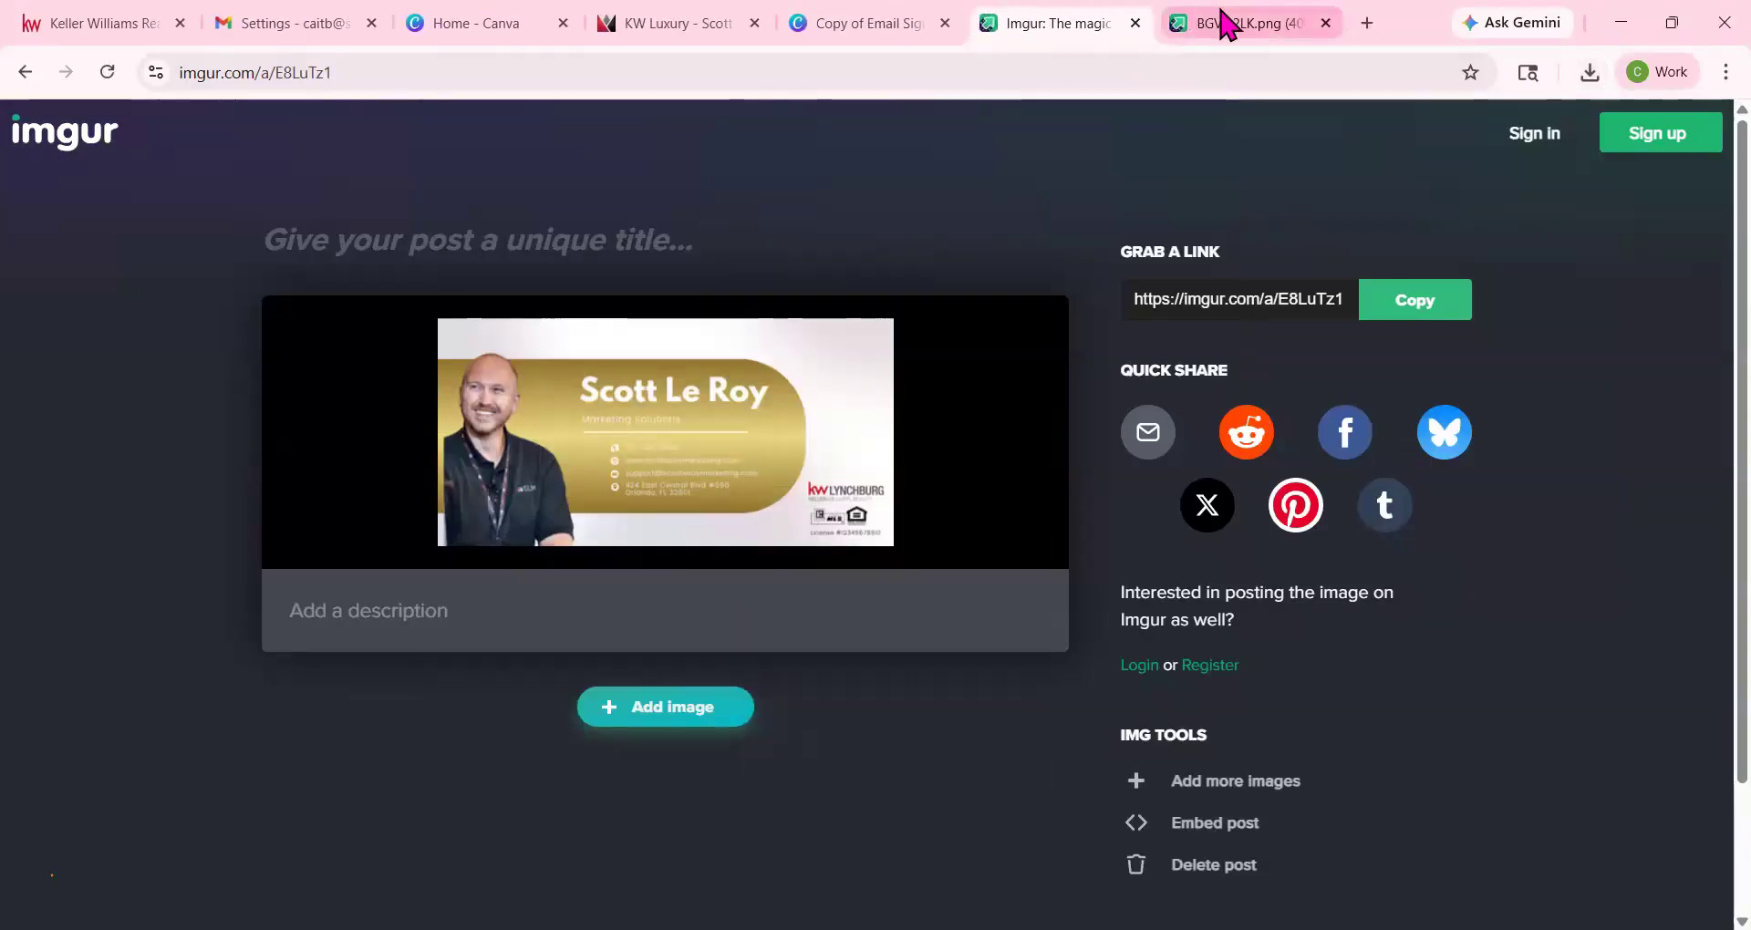
left_click(1220, 21)
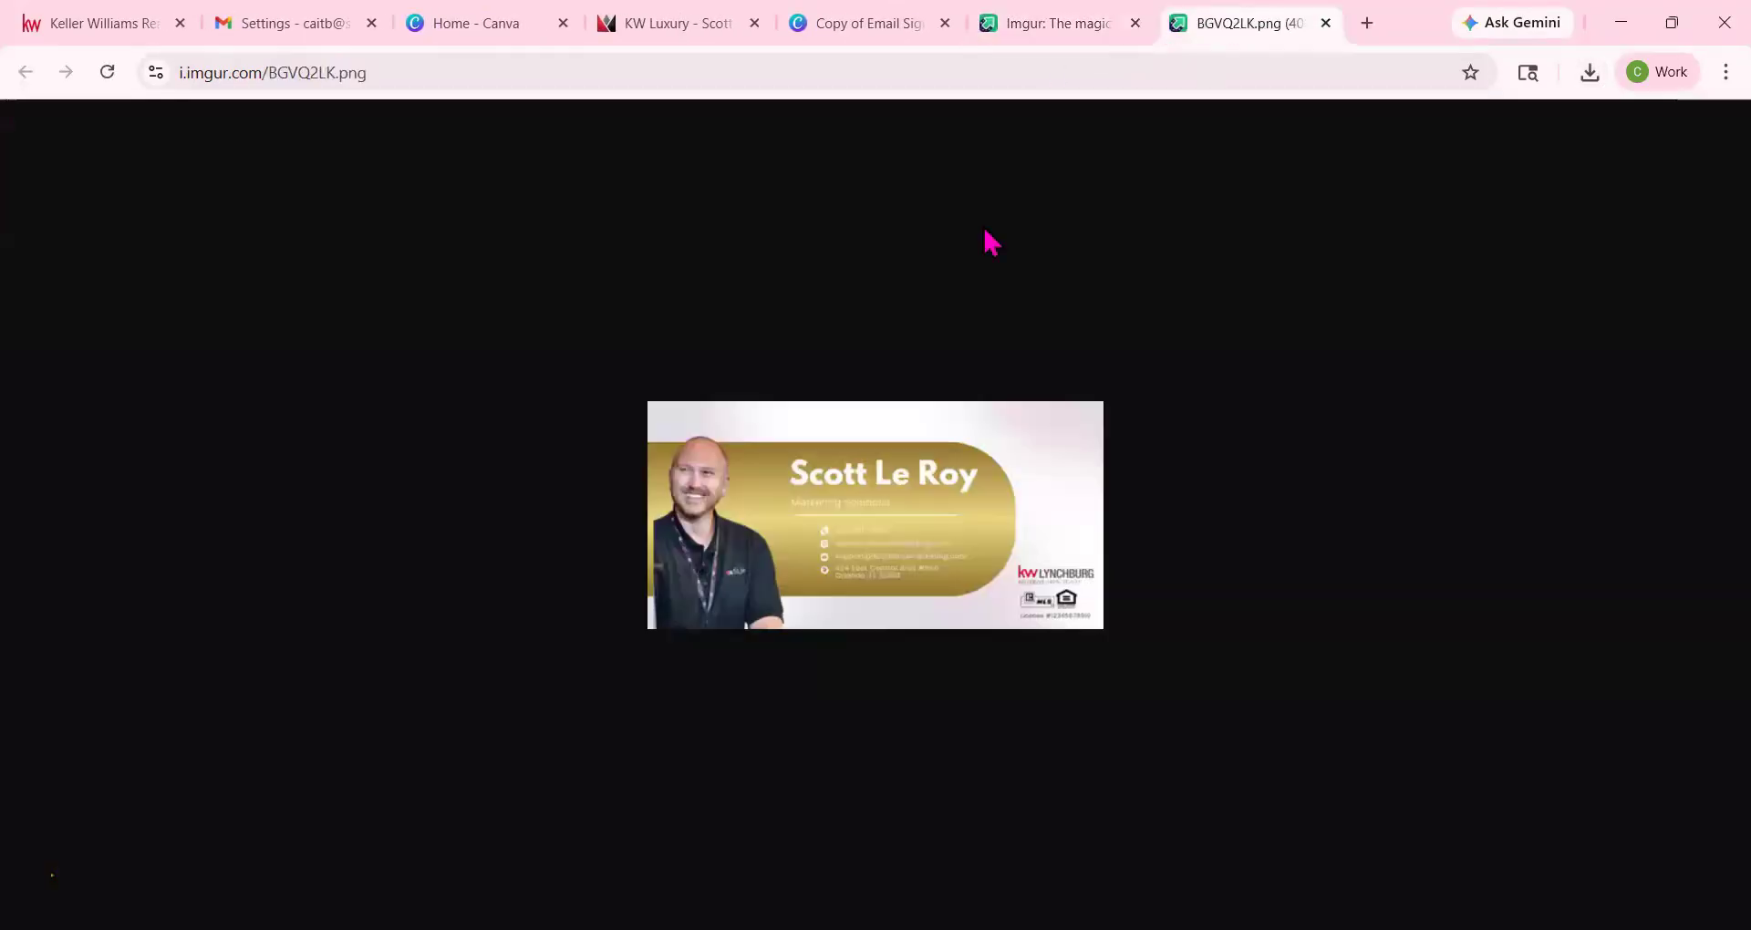
right_click(810, 544)
left_click(893, 663)
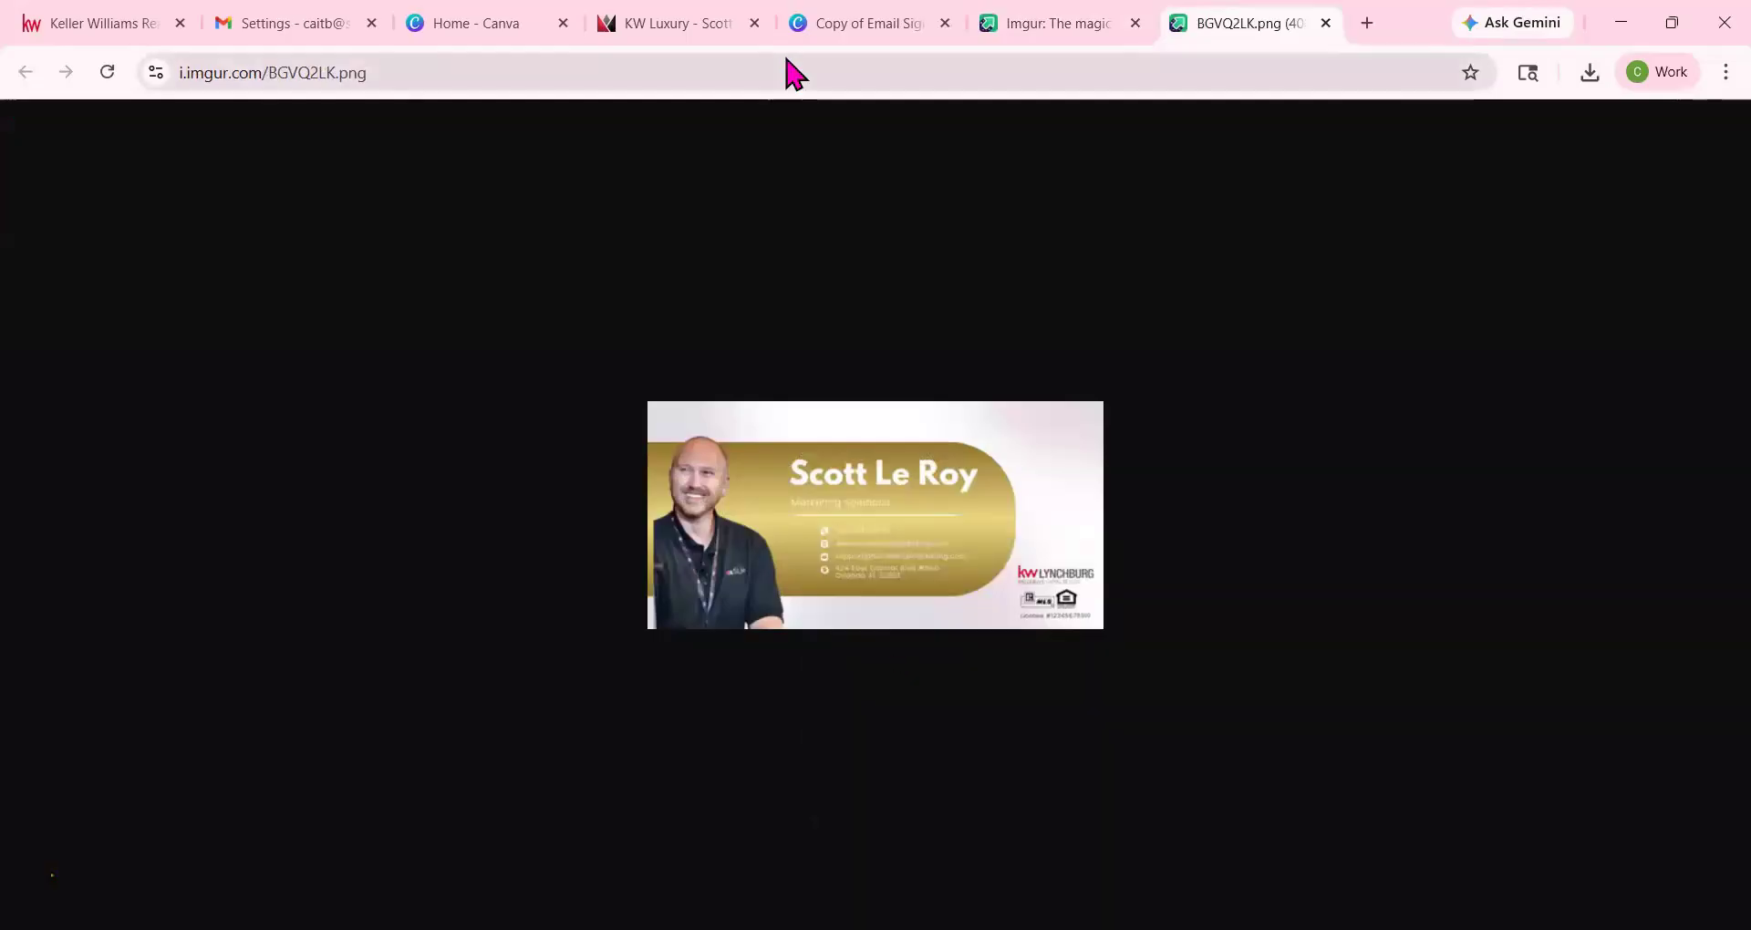
left_click(264, 28)
left_click(699, 504)
key("ctrl+v")
Insert the hosted image into the tip video canva signature and set it to Large size.
left_click(1303, 782)
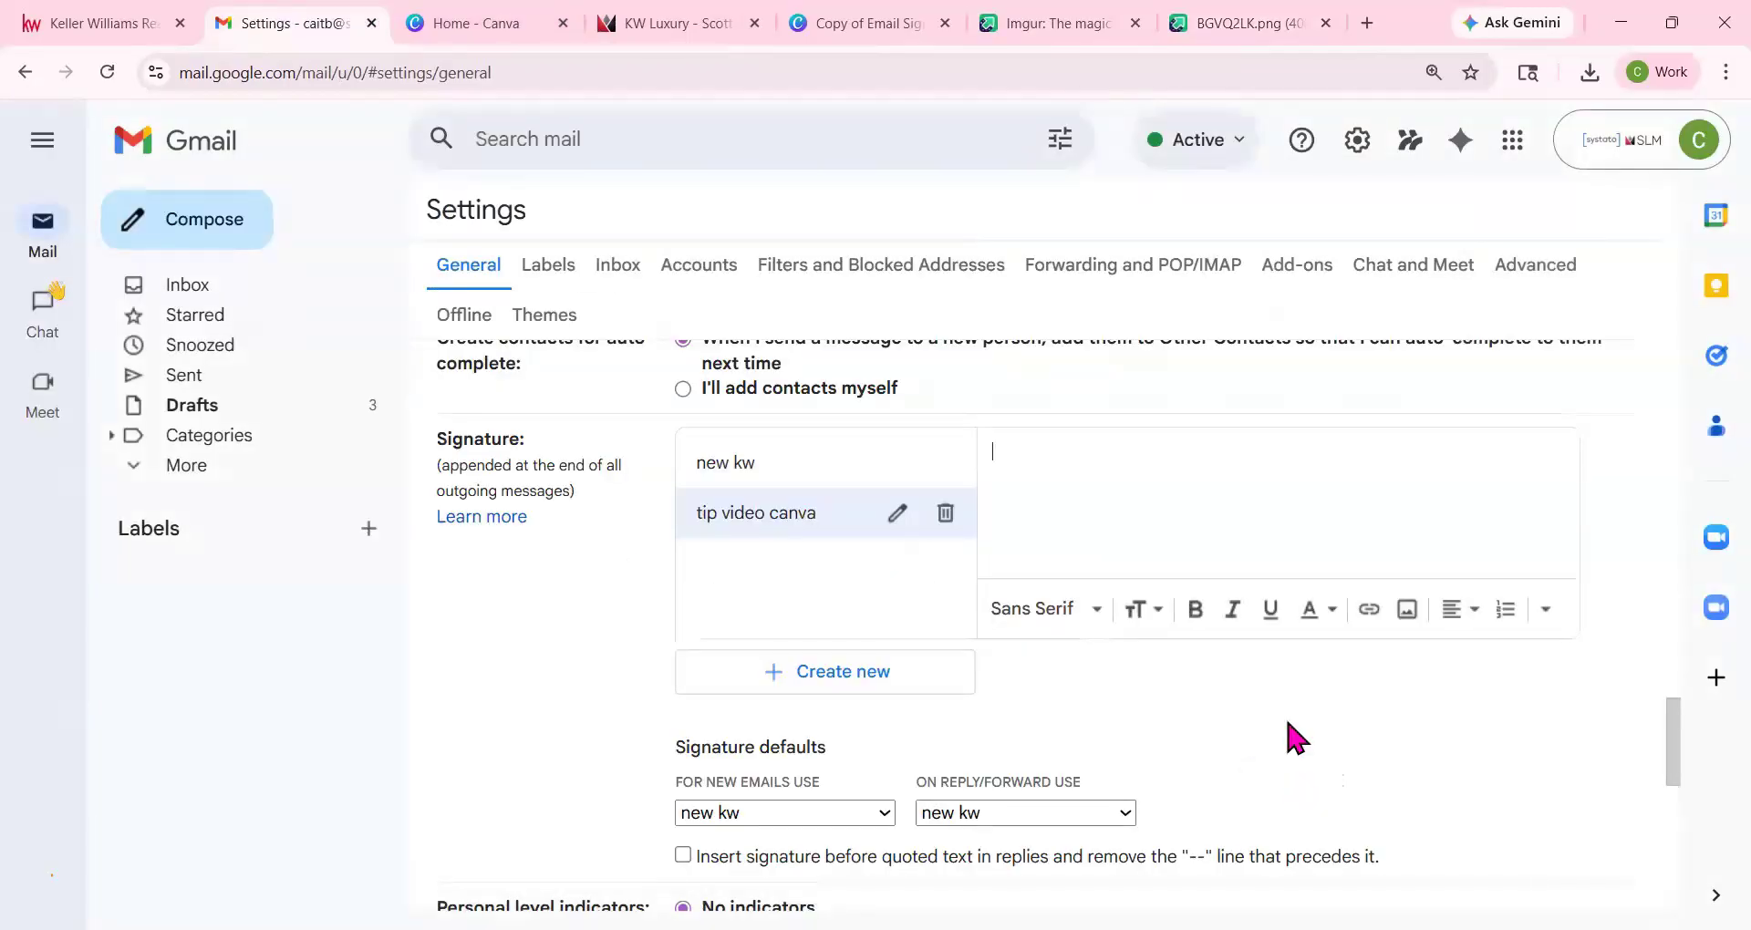
left_click(1154, 584)
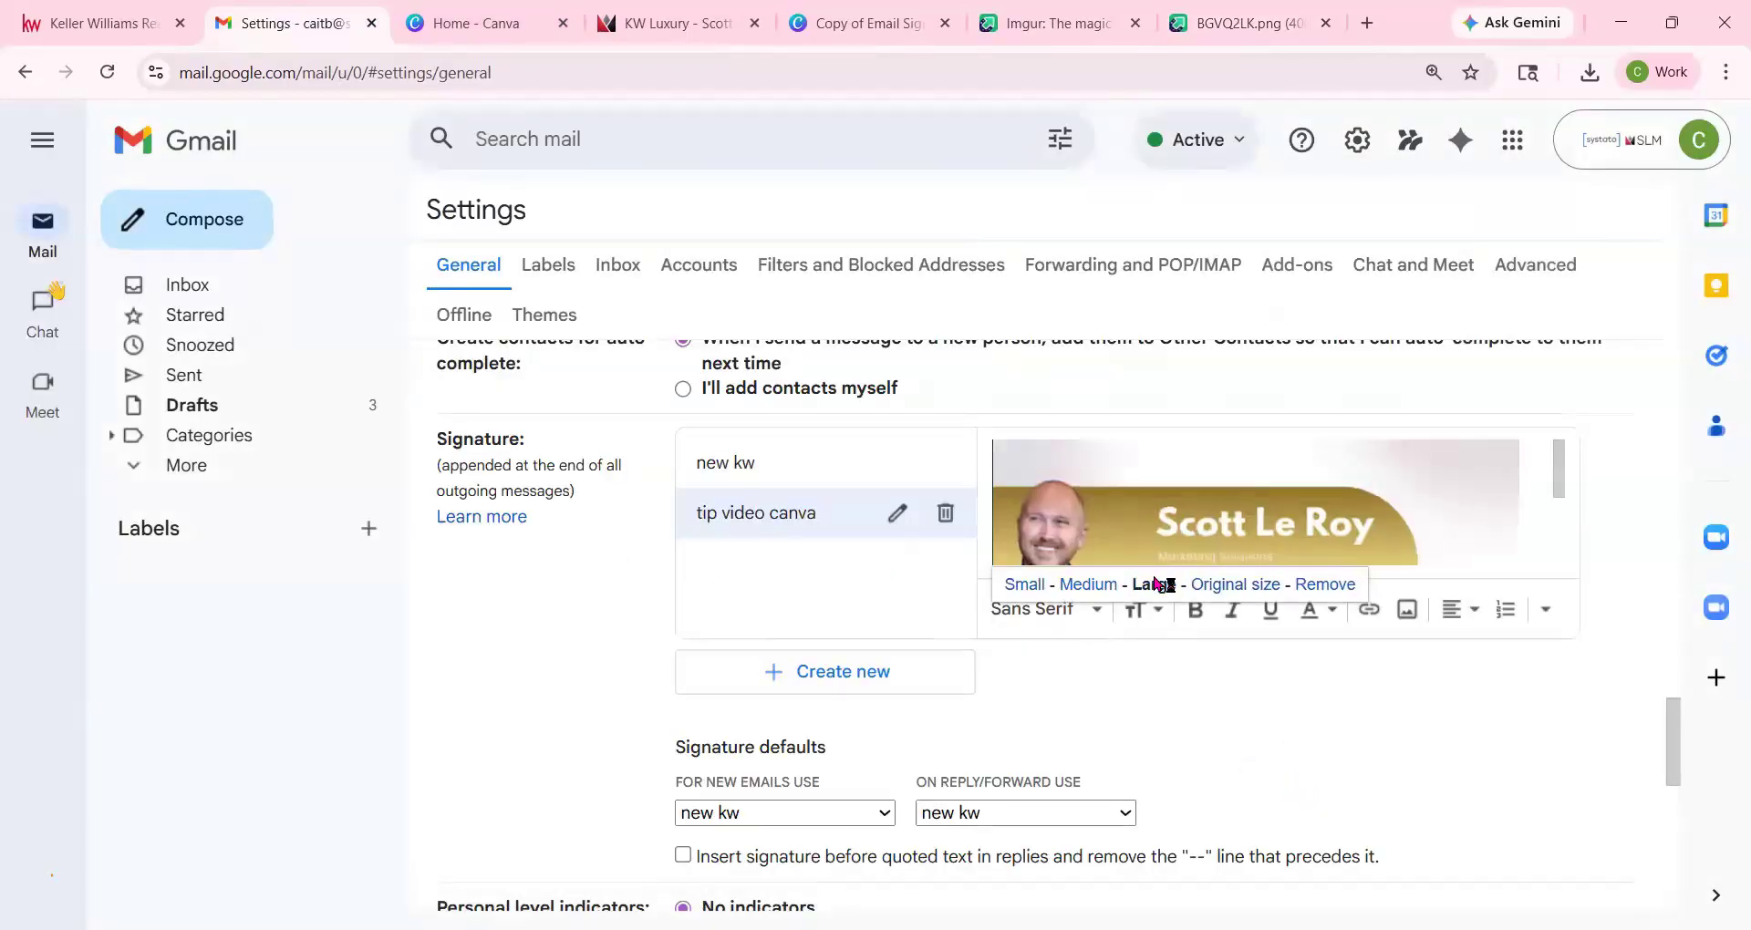
left_click(1103, 585)
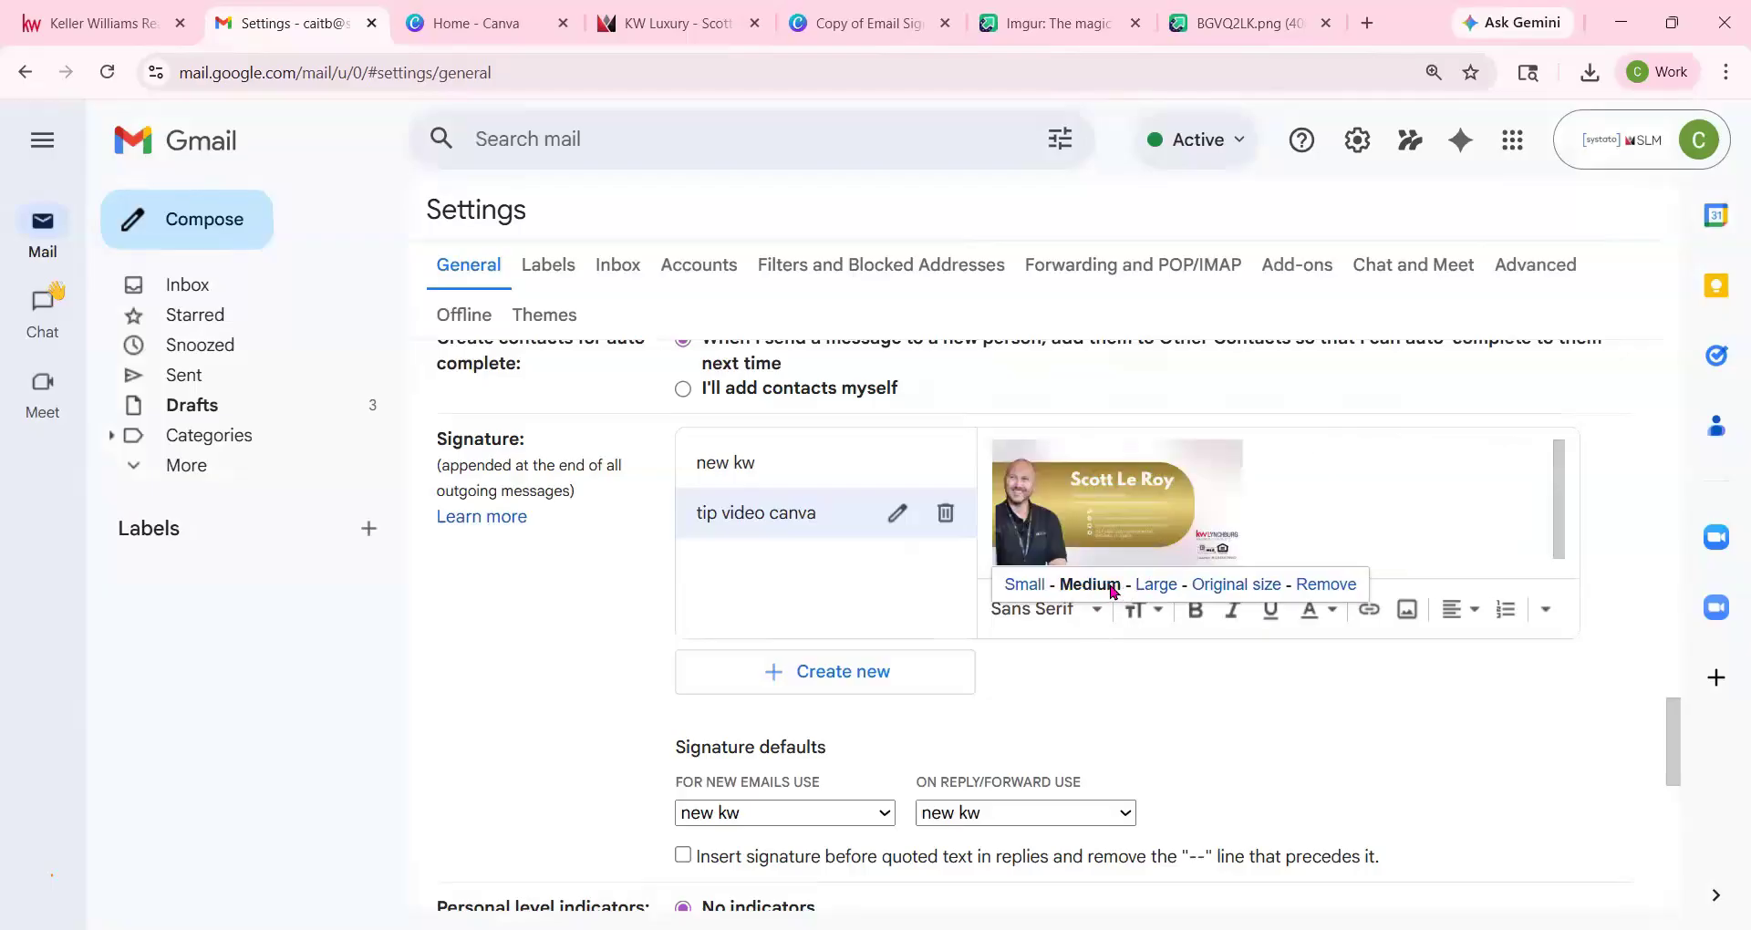
left_click(1227, 585)
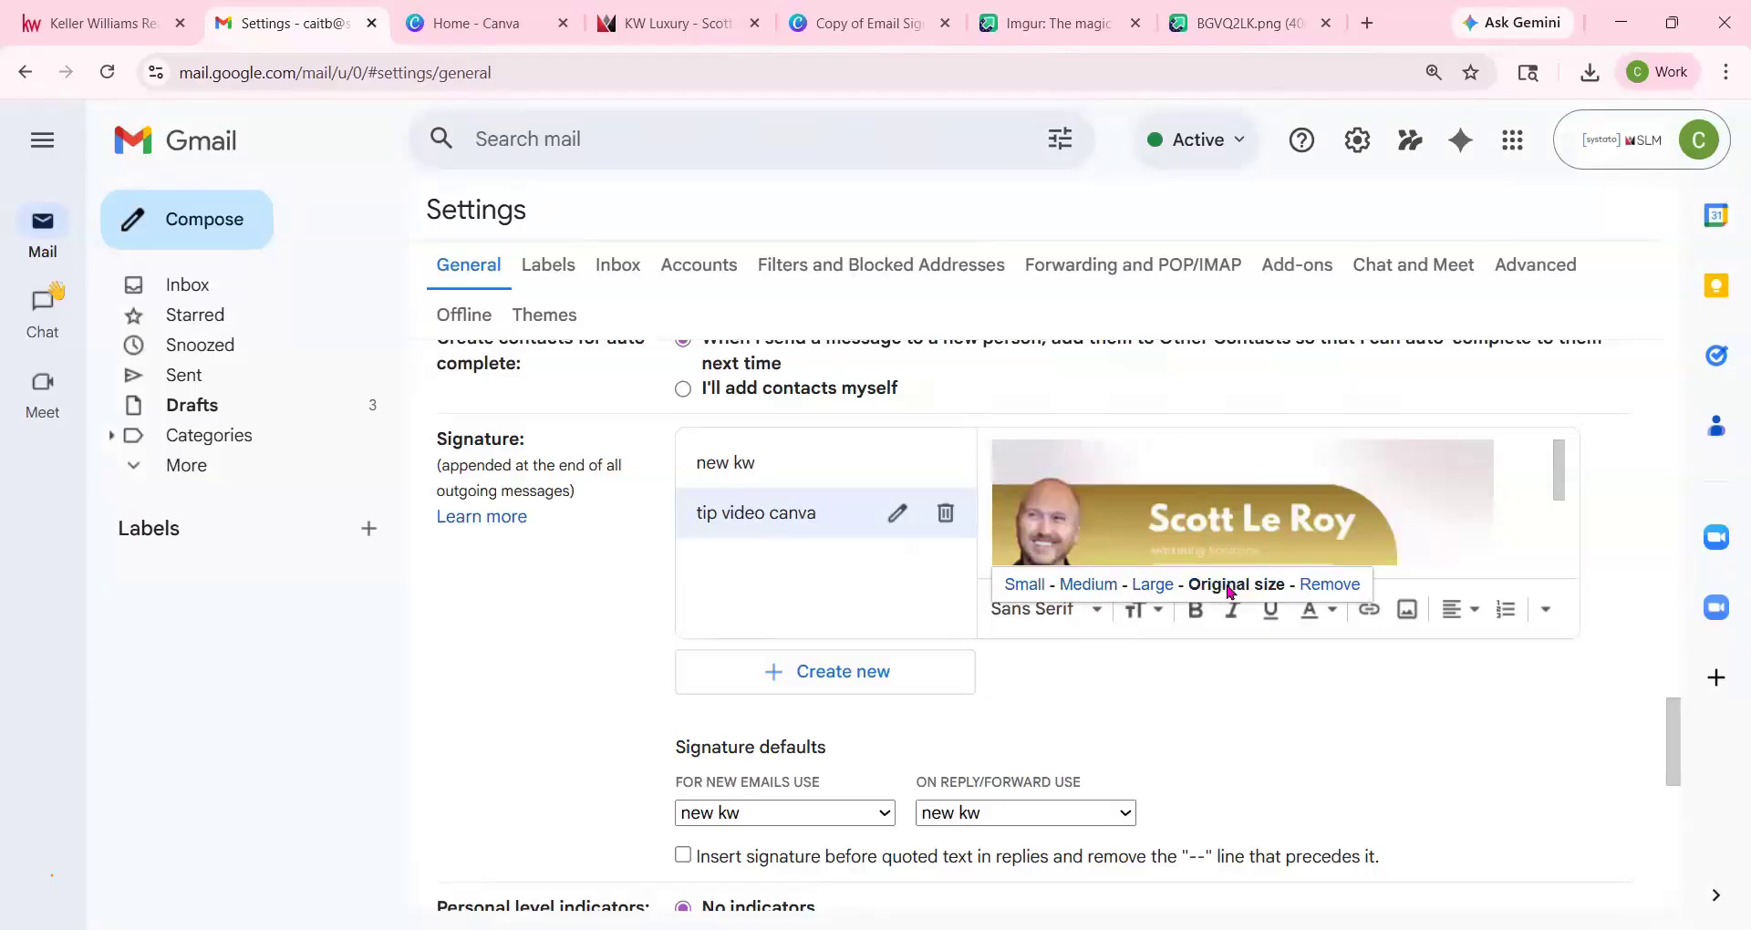
left_click(1155, 585)
Make tip video canva the default signature for new emails and replies, then save.
scroll(1287, 518, "down", 2)
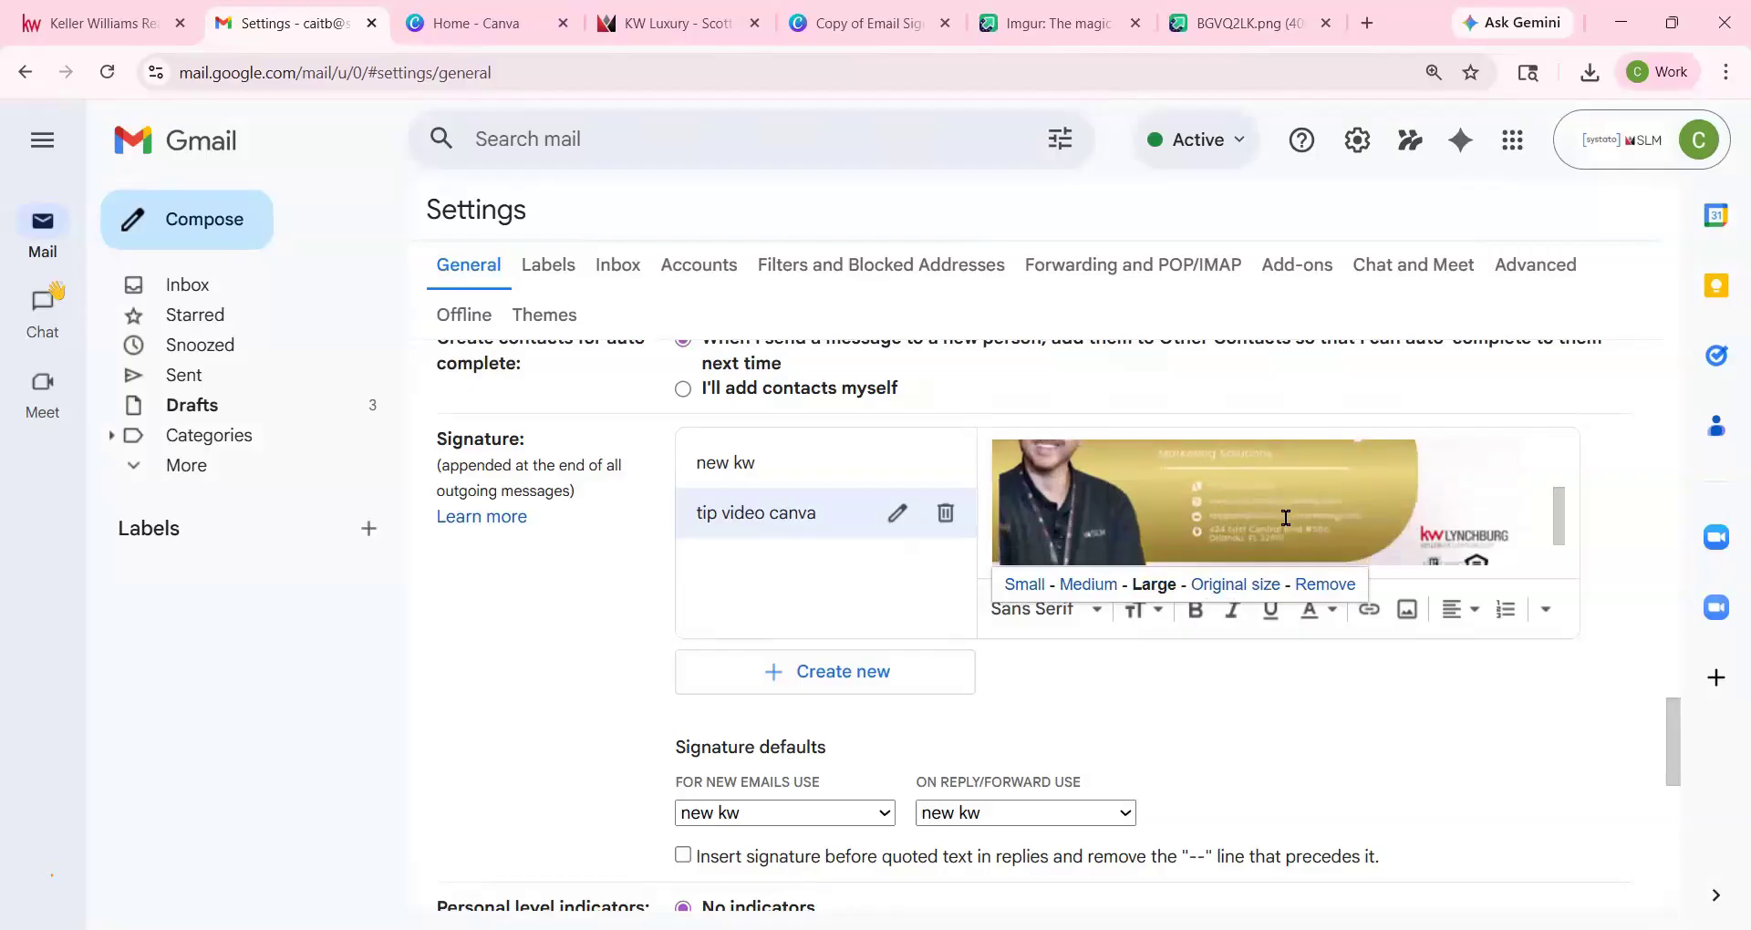
scroll(1131, 721, "down", 2)
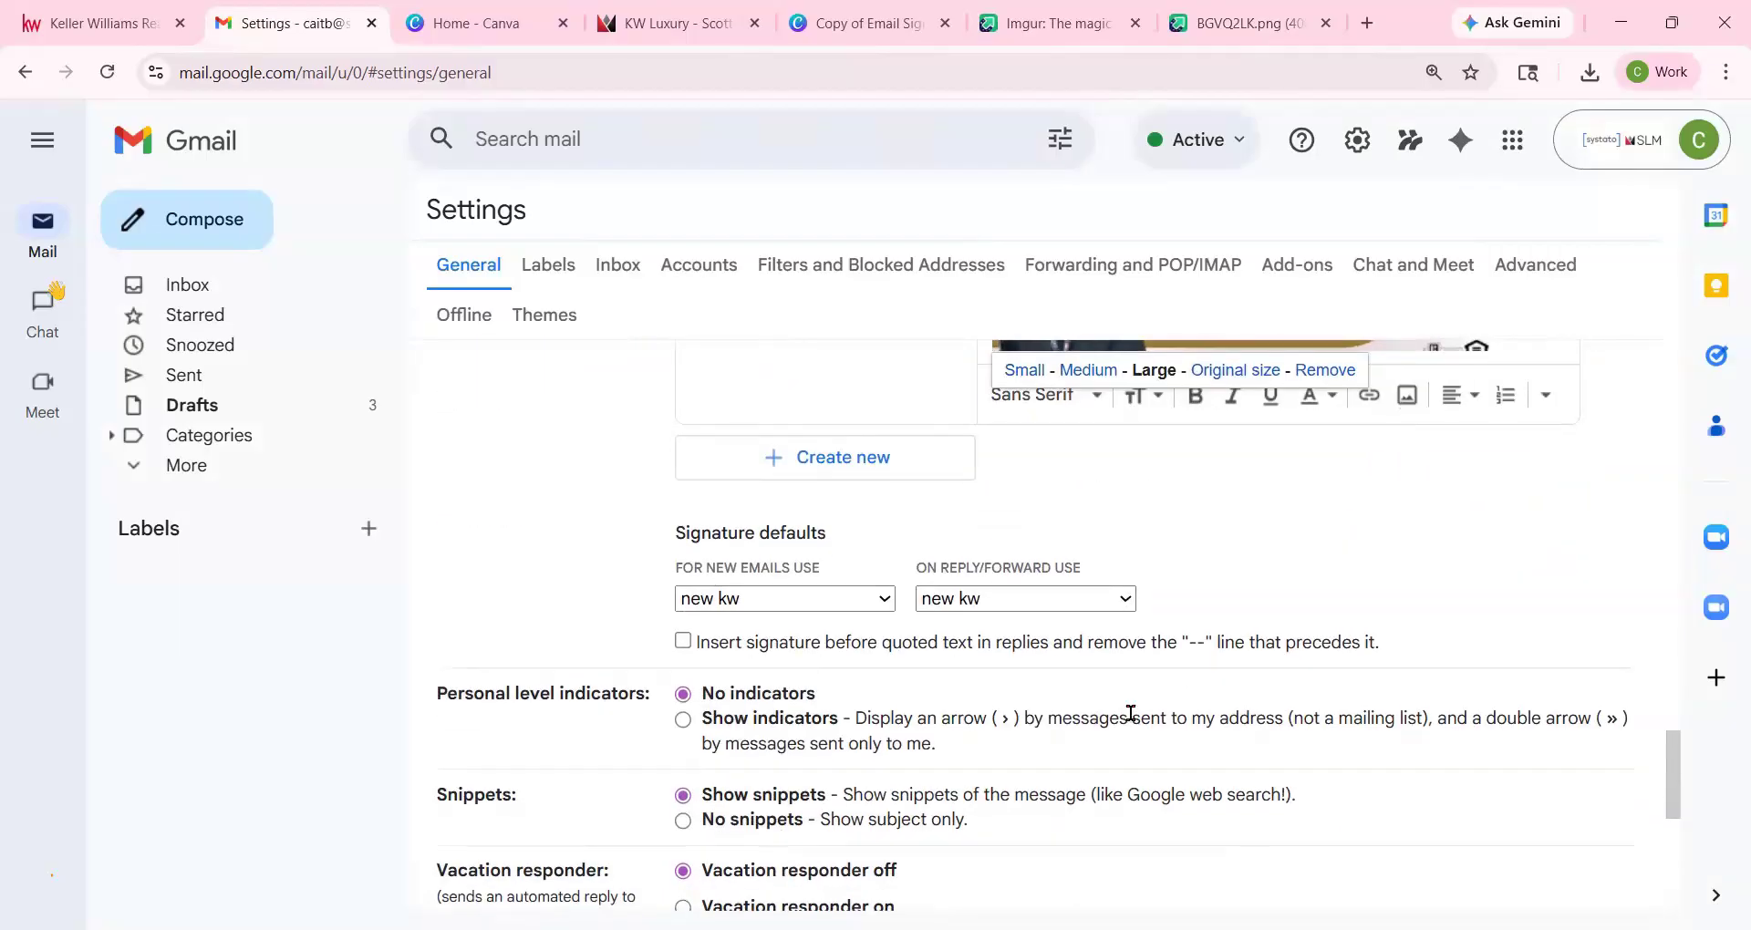
left_click(877, 606)
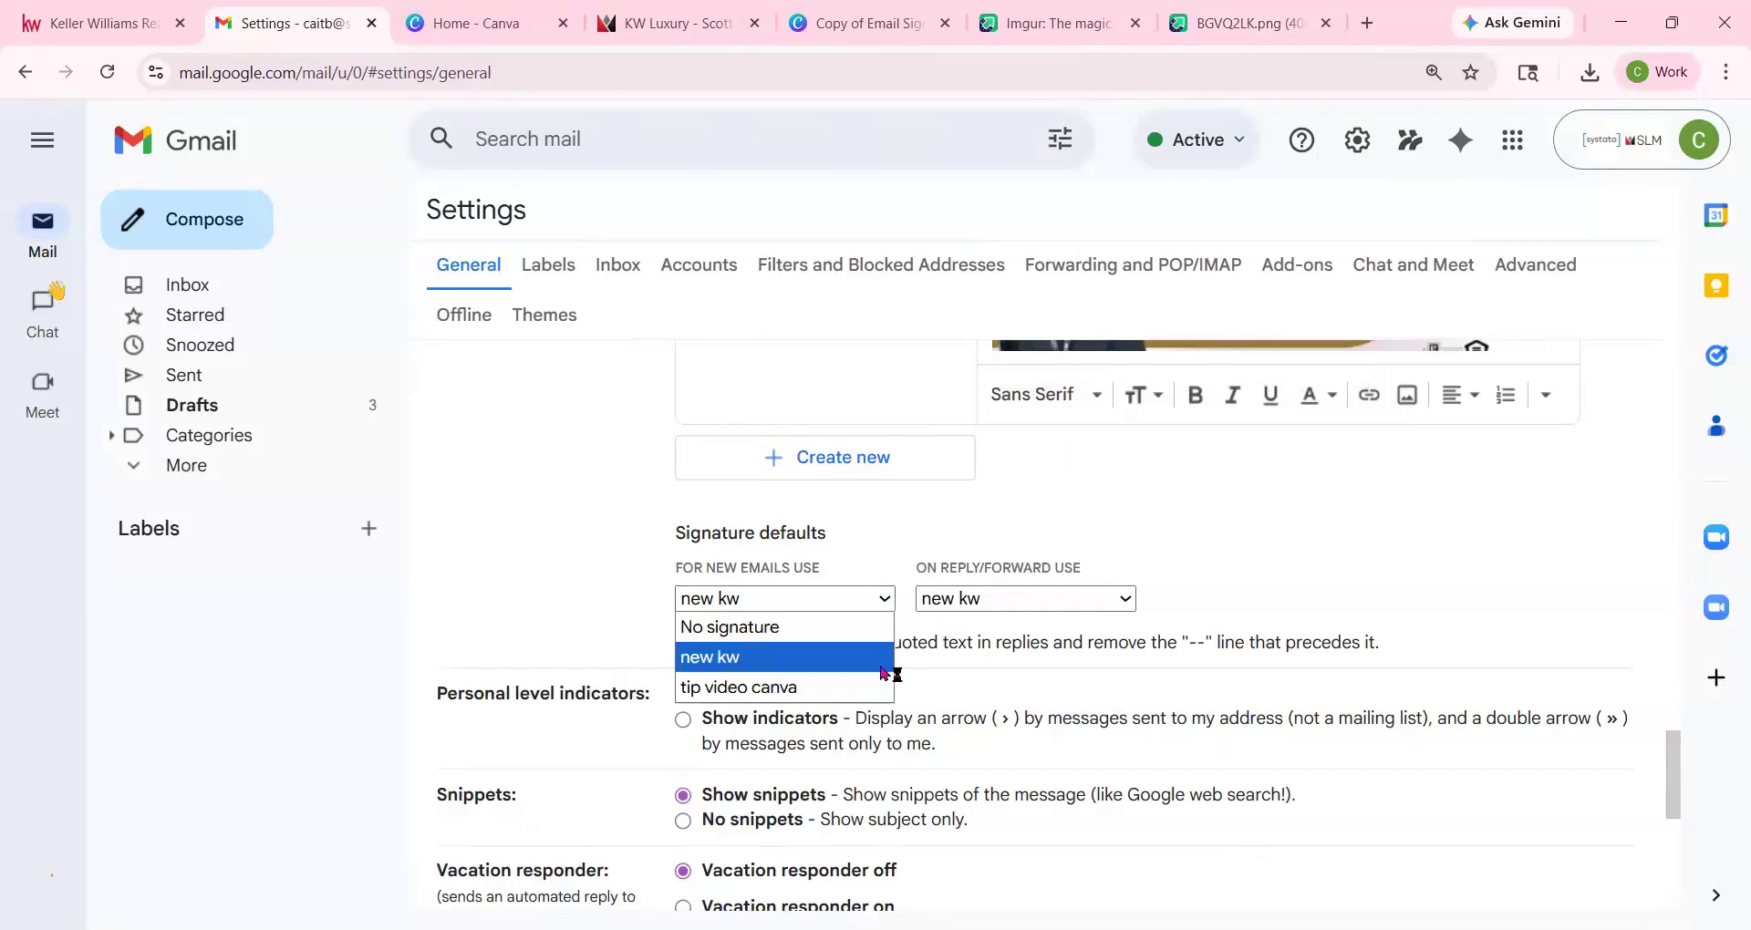
left_click(829, 701)
left_click(1079, 602)
left_click(1023, 689)
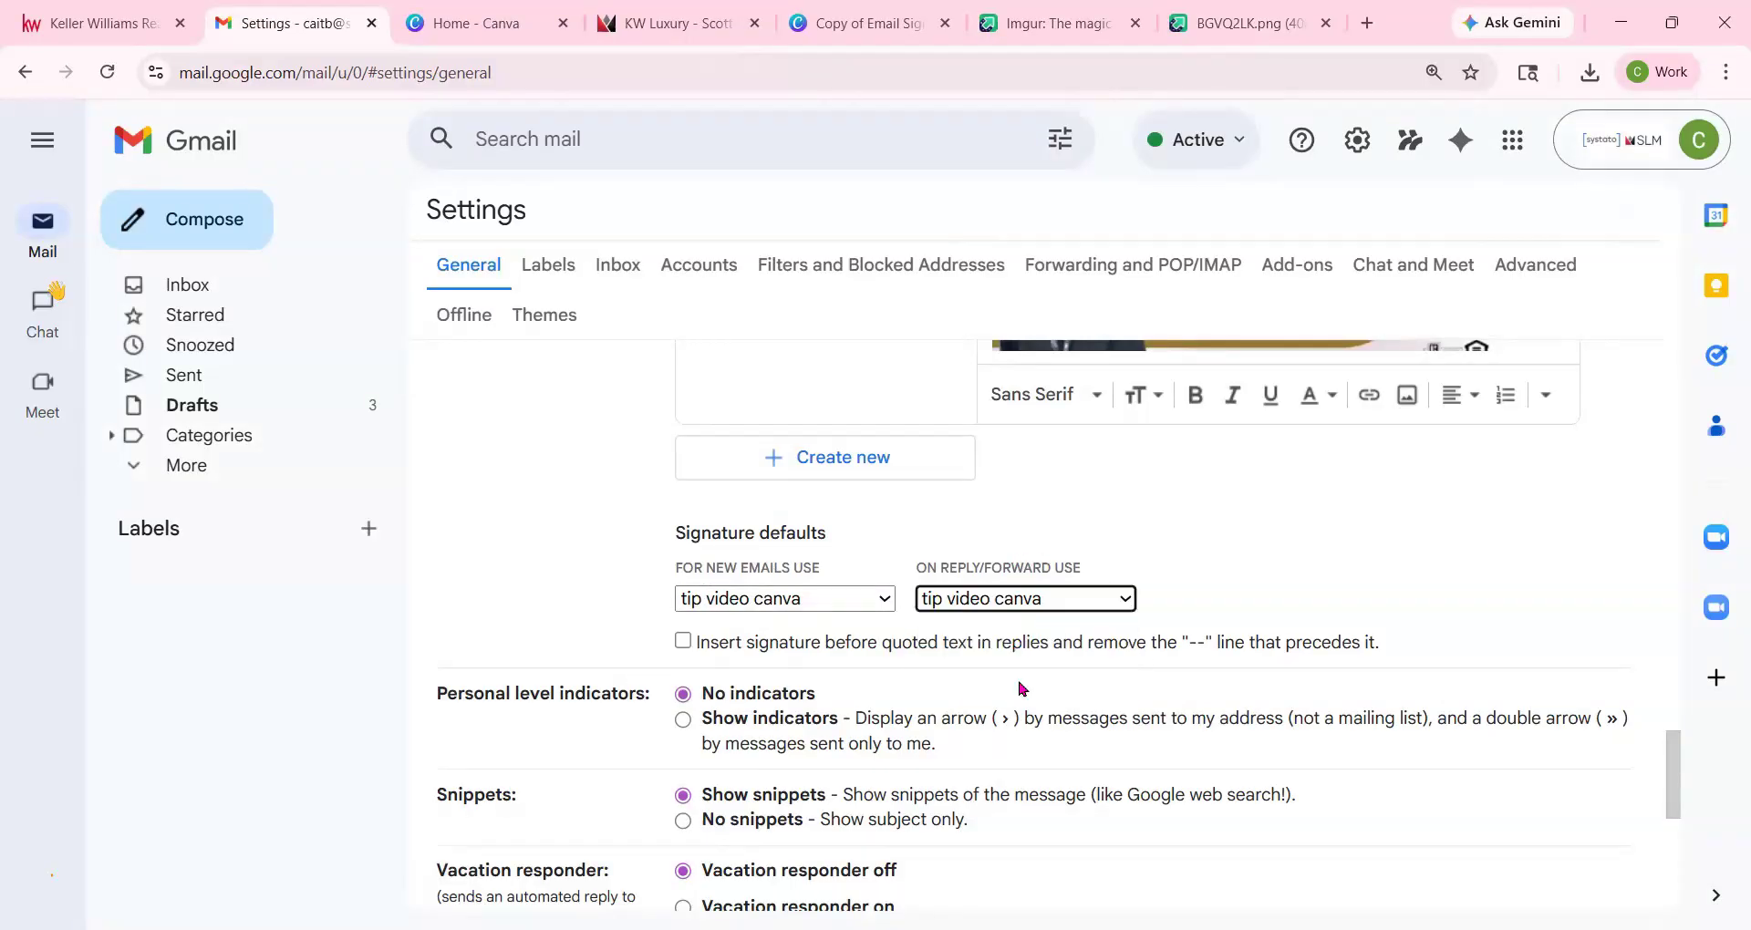
scroll(1020, 687, "down", 8)
left_click(994, 777)
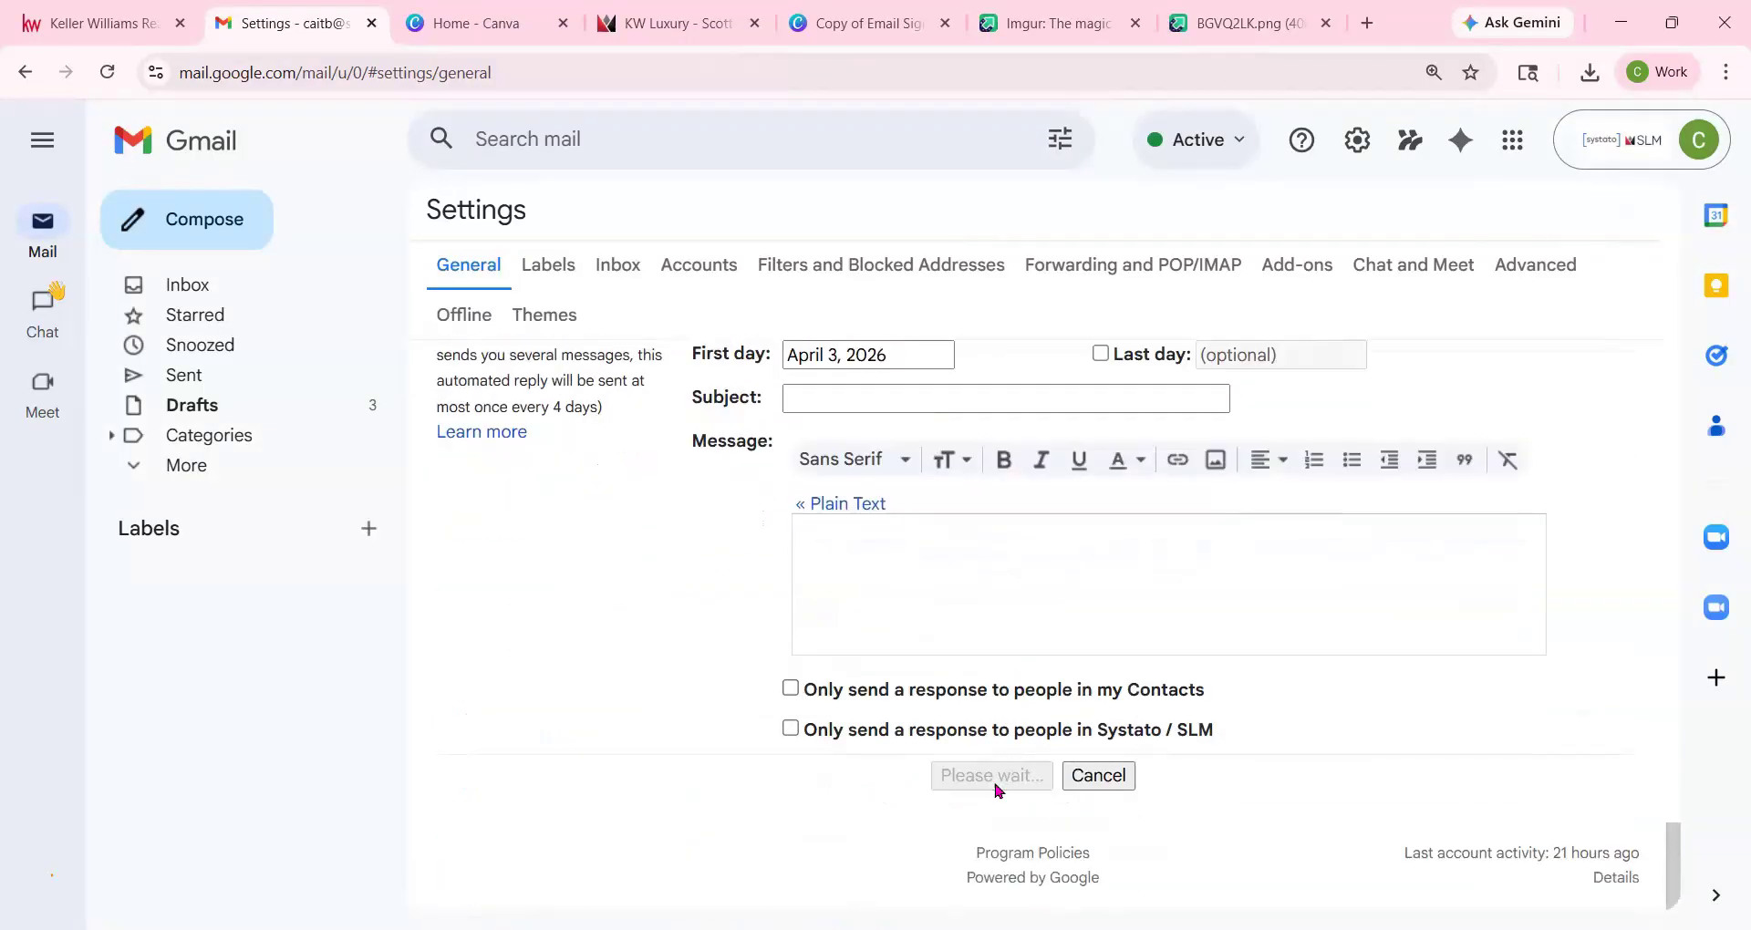
Confirm a new message shows the signature image, discard it, and return to the KW Luxury templates page.
left_click(202, 222)
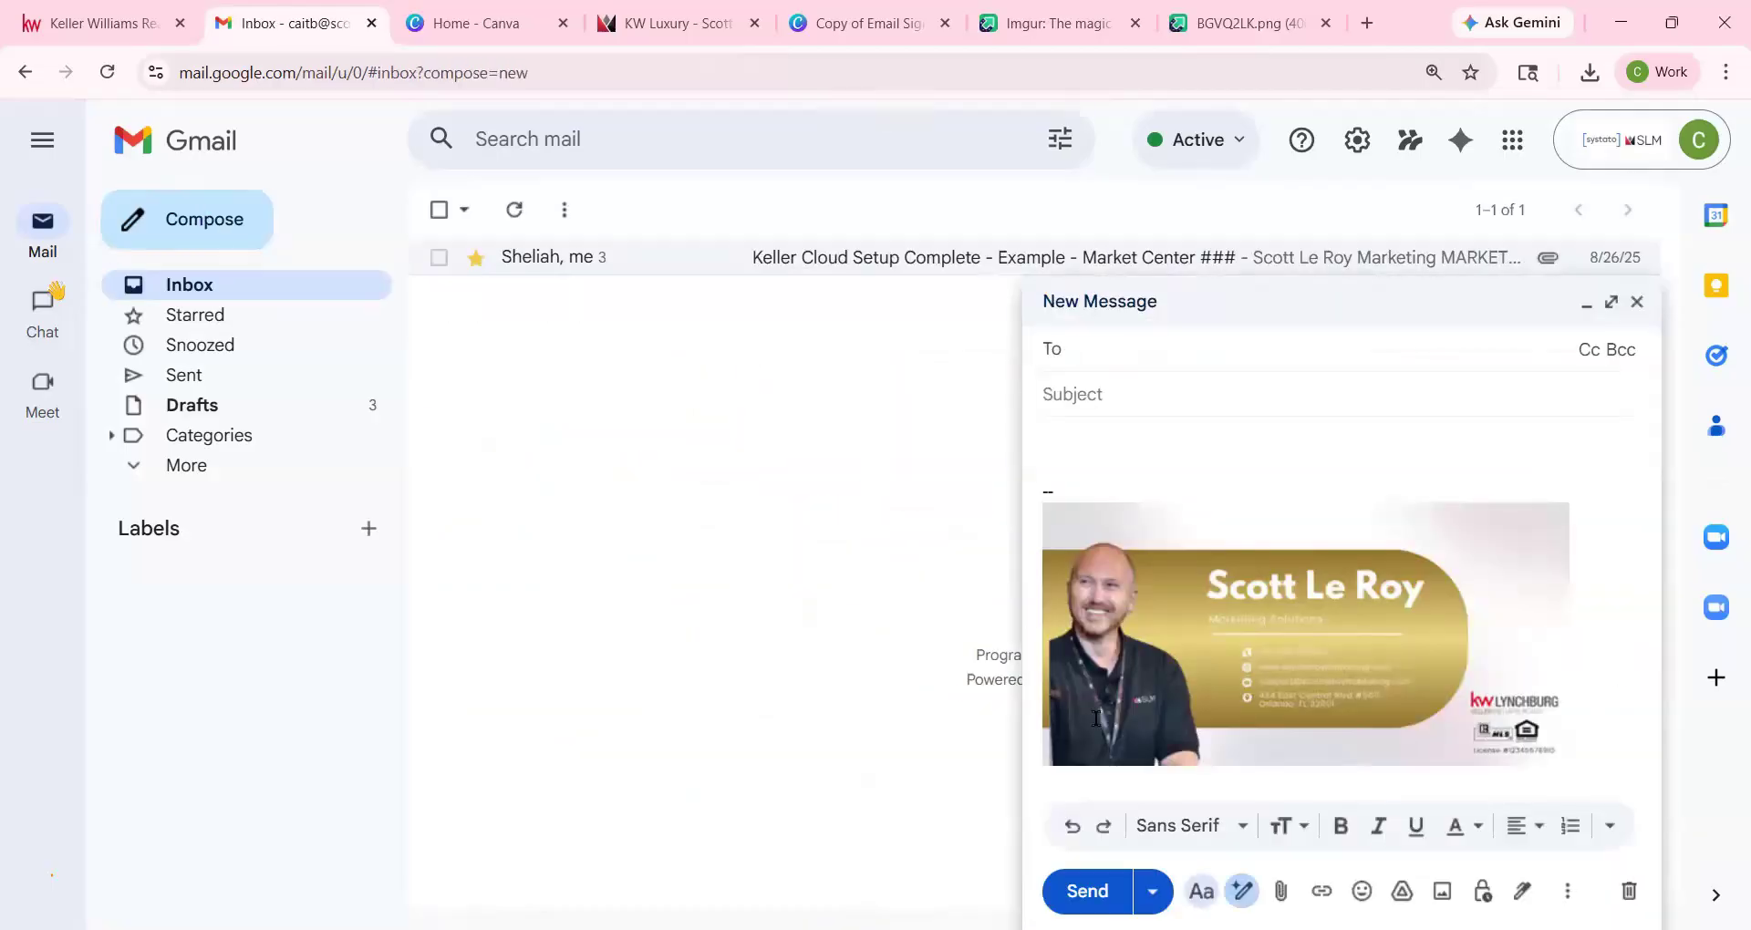
left_click(1644, 308)
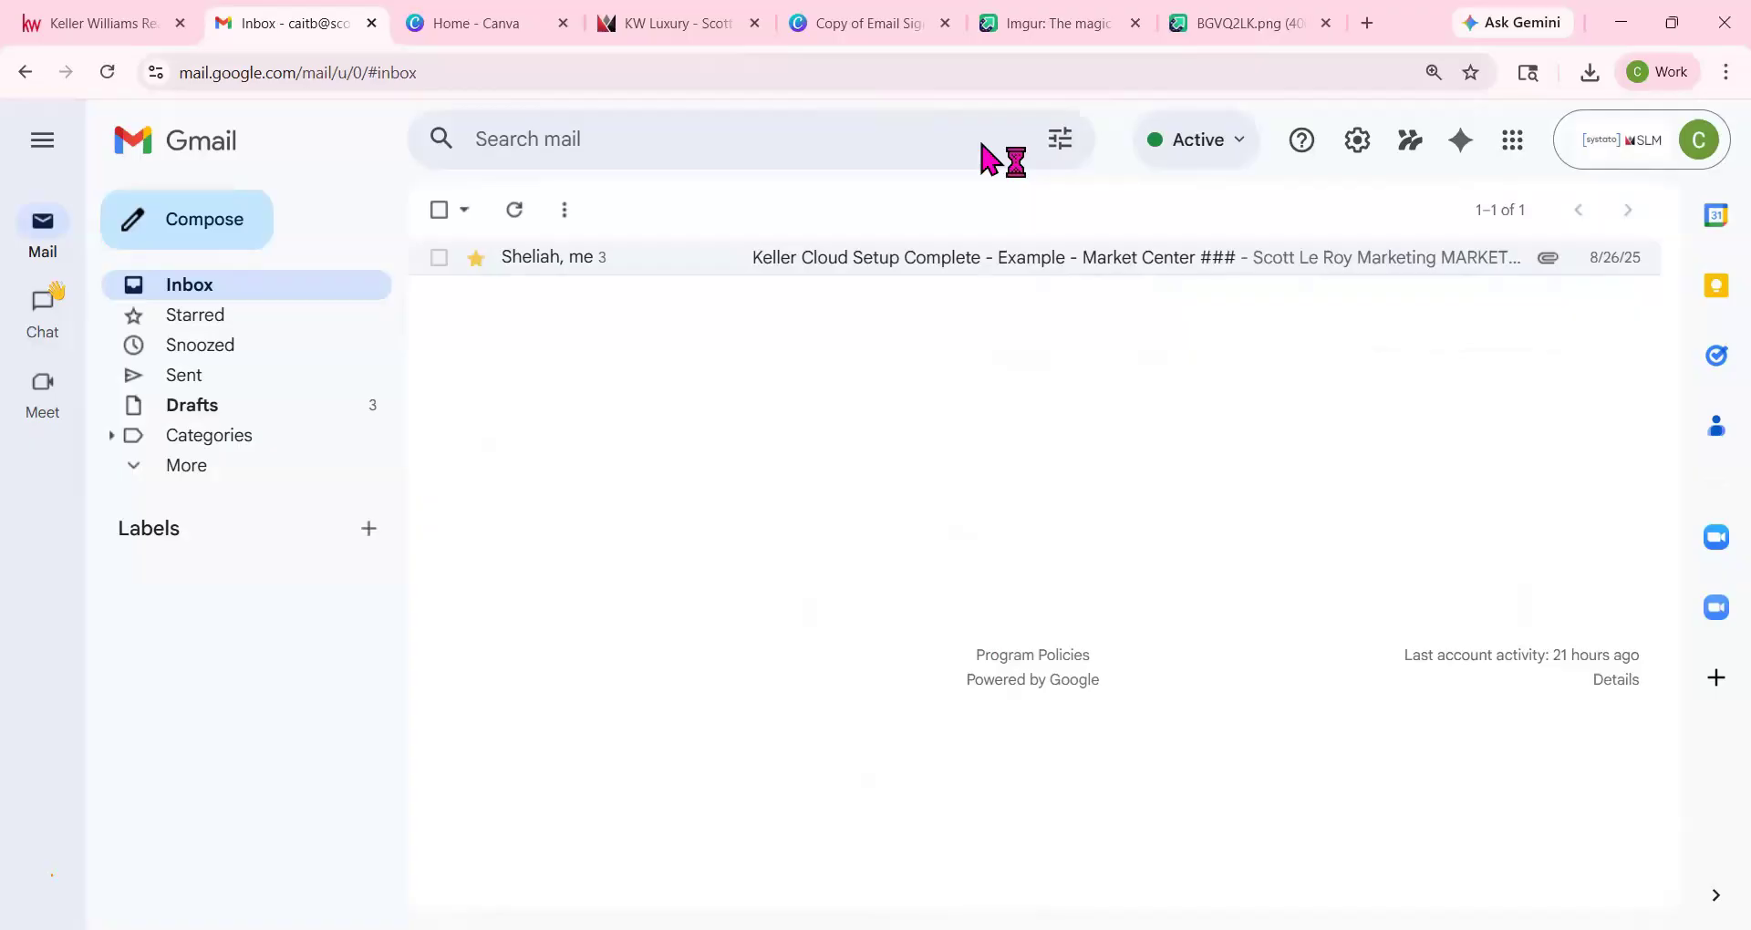
left_click(664, 12)
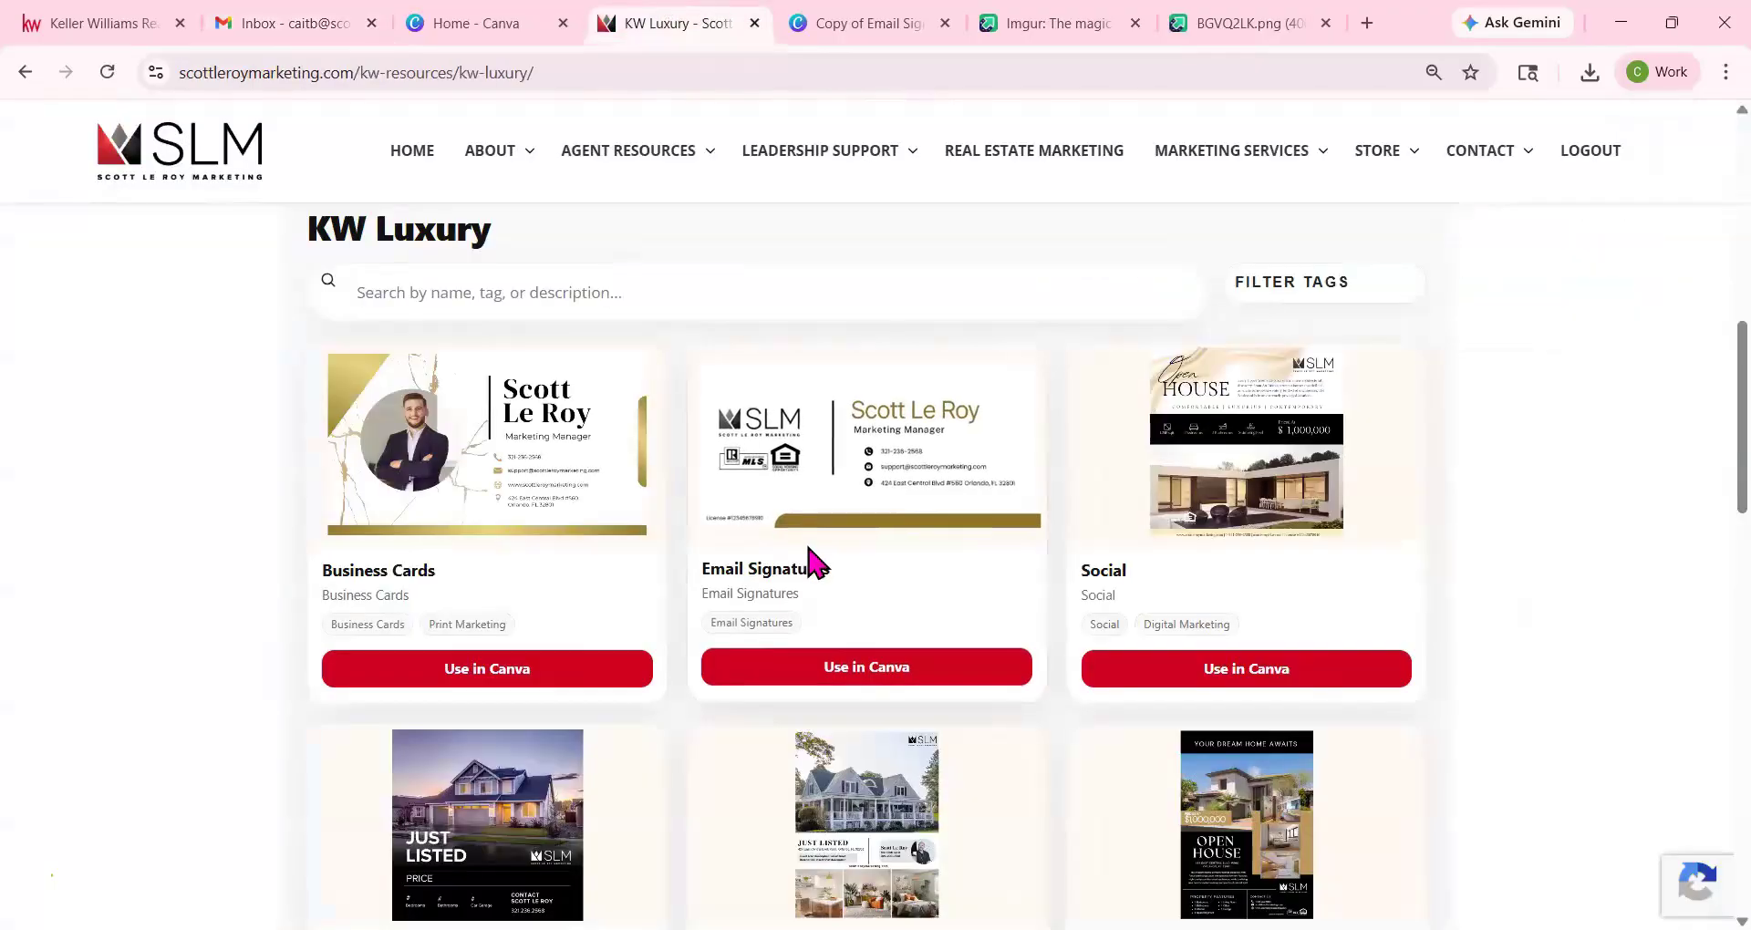
scroll(815, 563, "up", 10)
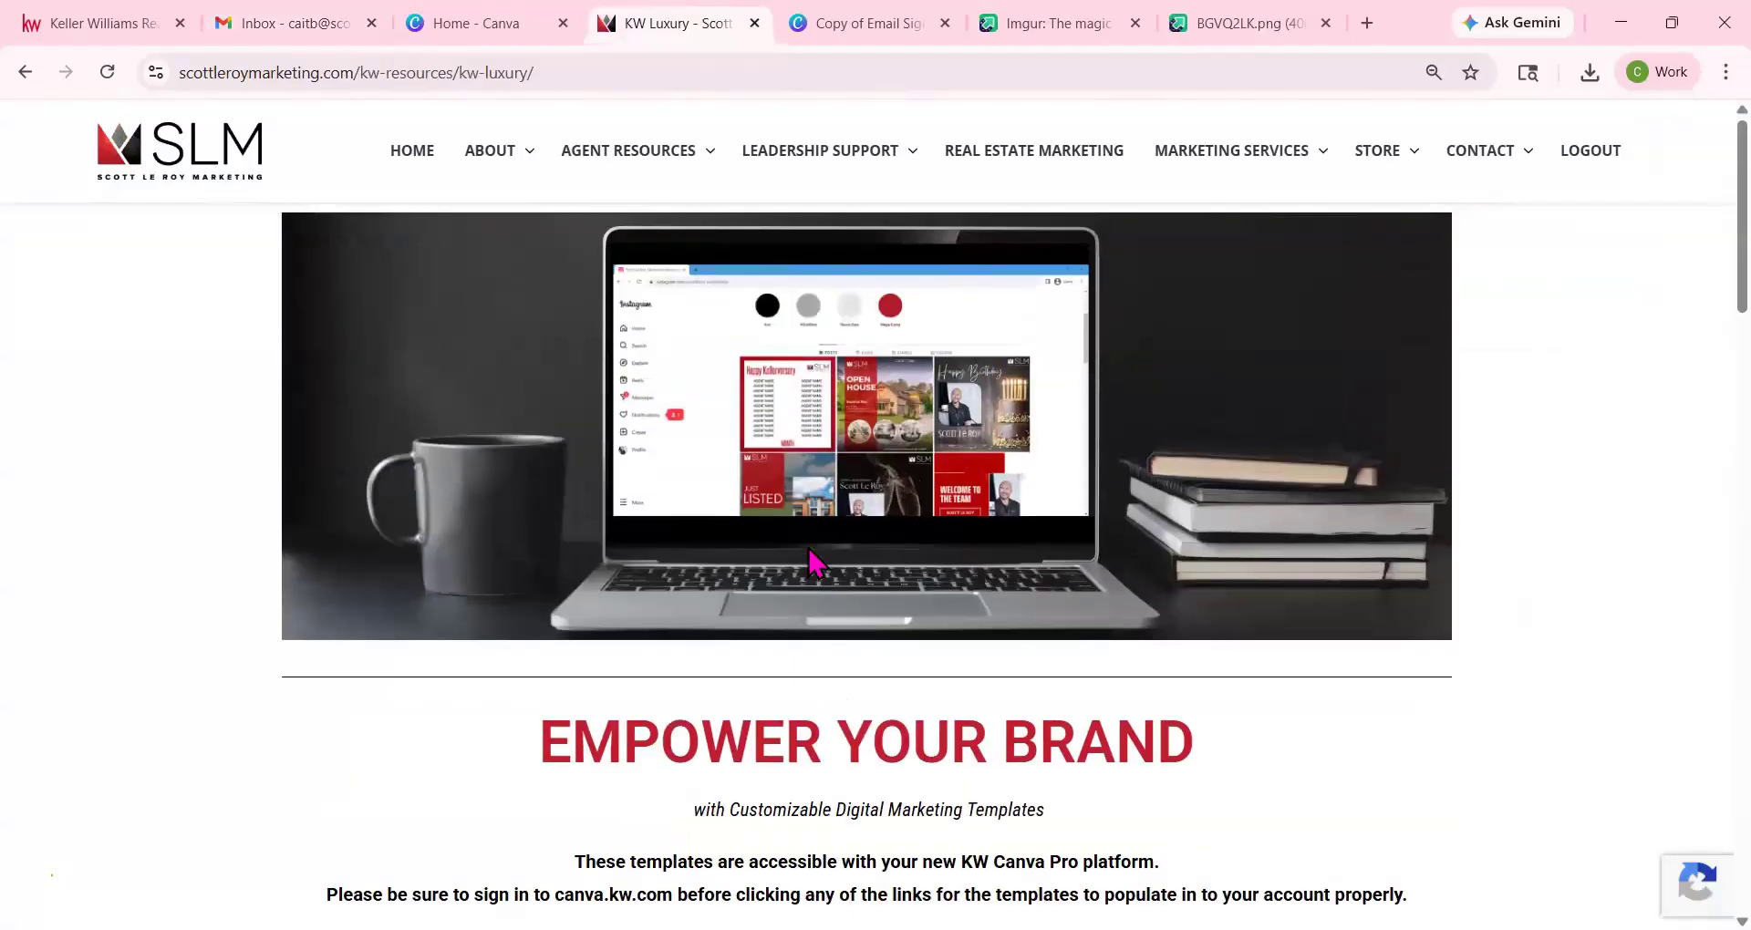